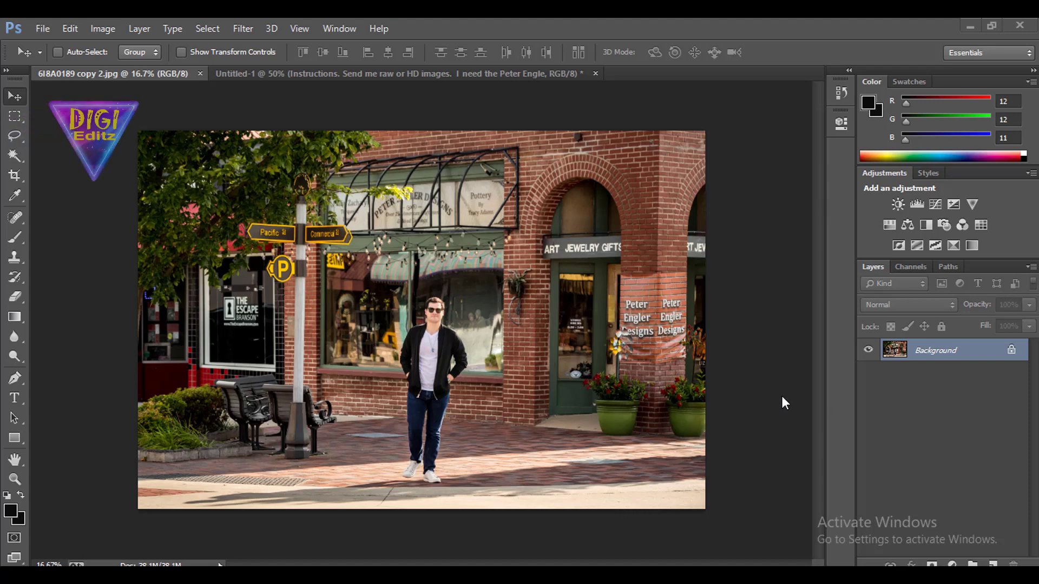
Review the client's instructions, then return to the storefront photo zoomed on the awning and signs.
{"action": "left_click", "coordinate": [469, 74]}
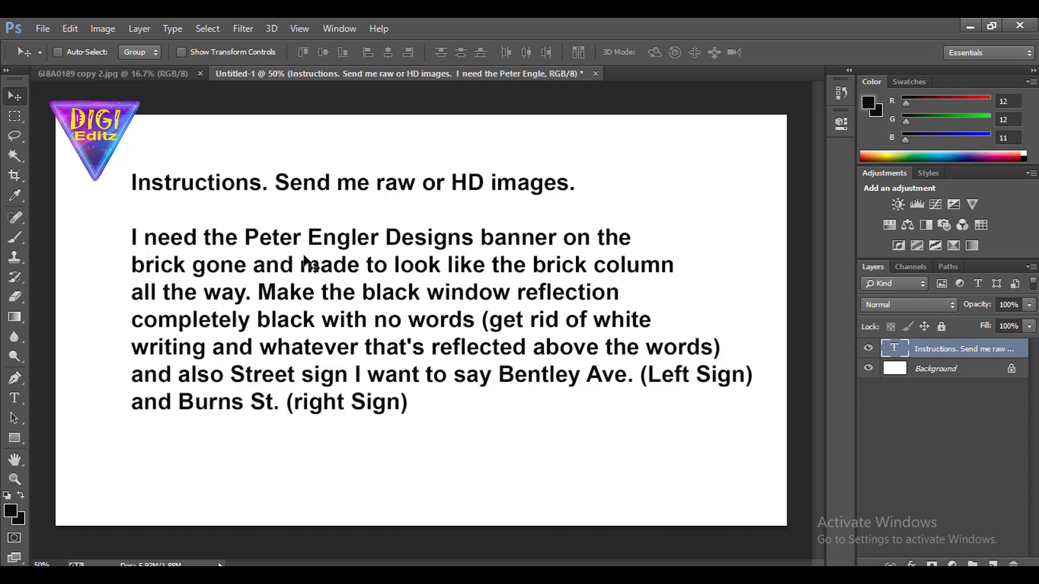
{"action": "left_click", "coordinate": [114, 74]}
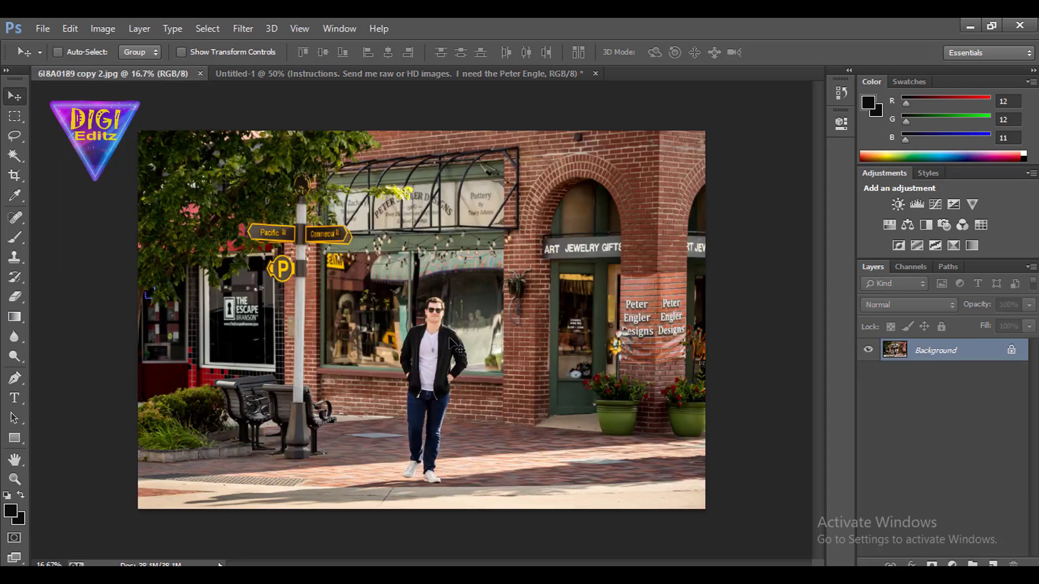
{"action": "key", "text": "ctrl+plus"}
{"action": "key", "text": "ctrl+plus"}
{"action": "mouse_move", "coordinate": [518, 297]}
{"action": "left_mouse_down"}
{"action": "mouse_move", "coordinate": [575, 505]}
{"action": "mouse_move", "coordinate": [529, 384]}
{"action": "left_mouse_up"}
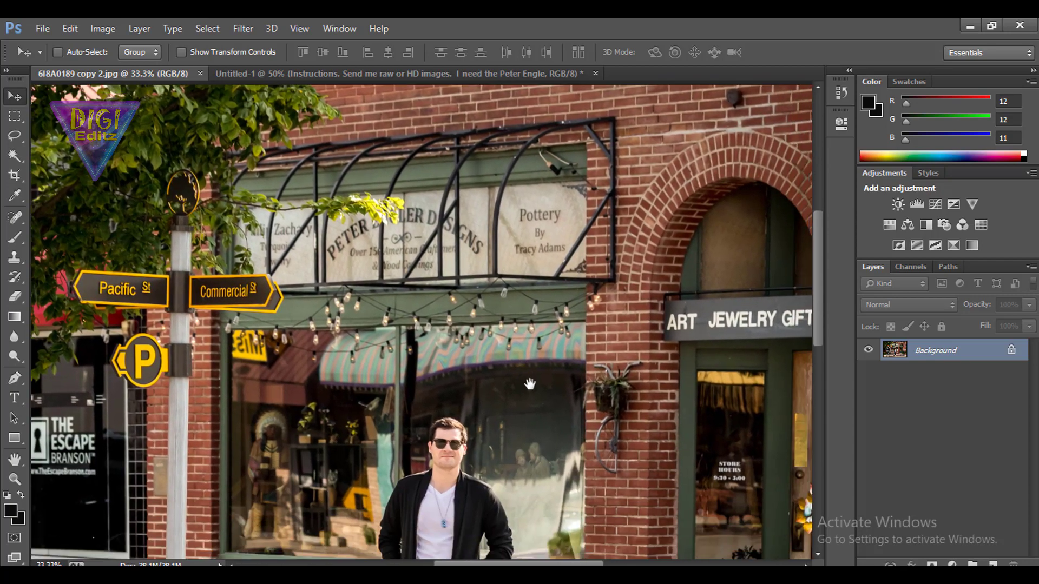
{"action": "left_click", "coordinate": [444, 75]}
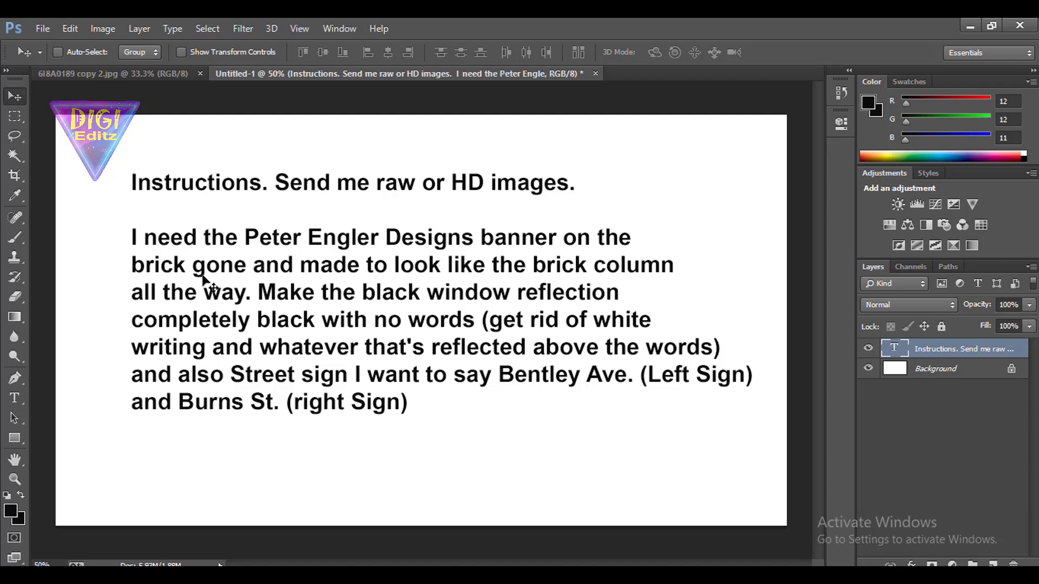
{"action": "key", "text": "ctrl+Tab"}
Convert the Background into Layer 0, duplicate it, and zoom in on the awning.
{"action": "double_click", "coordinate": [963, 351]}
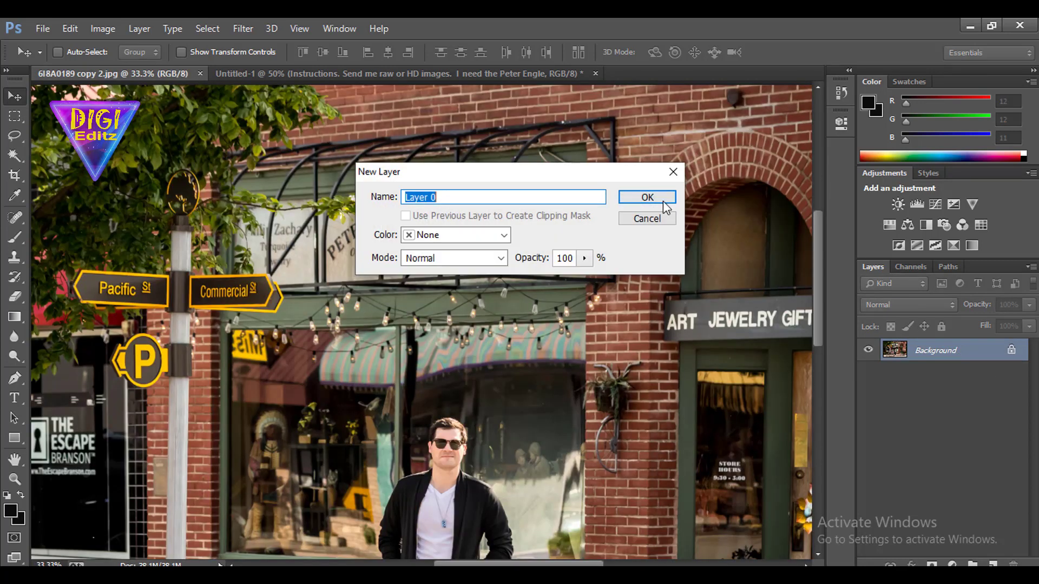
{"action": "left_click", "coordinate": [663, 201]}
{"action": "key", "text": "ctrl+j"}
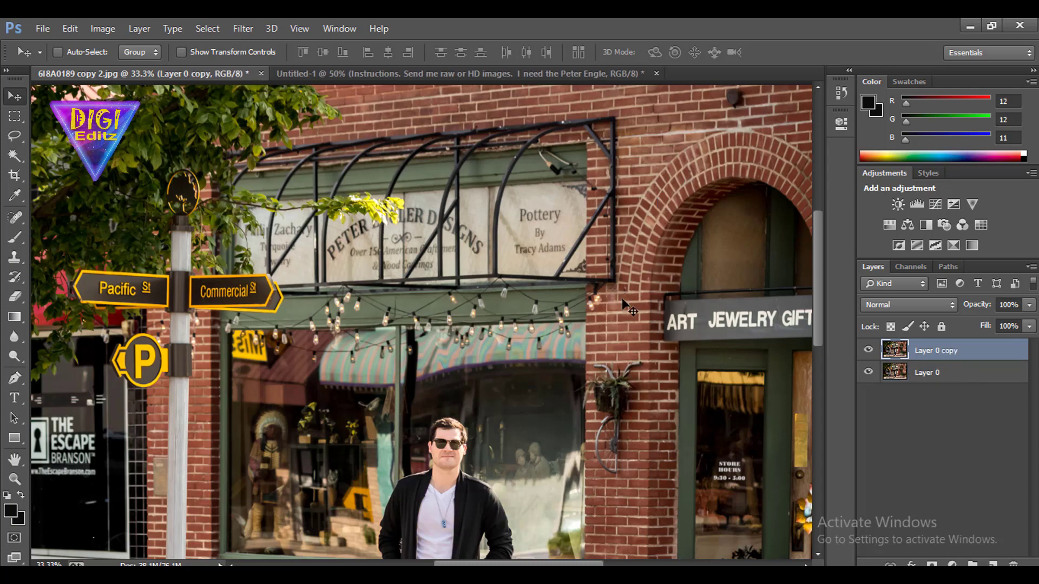
{"action": "key", "text": "ctrl+plus"}
{"action": "left_click_drag", "start_coordinate": [454, 301], "coordinate": [389, 358]}
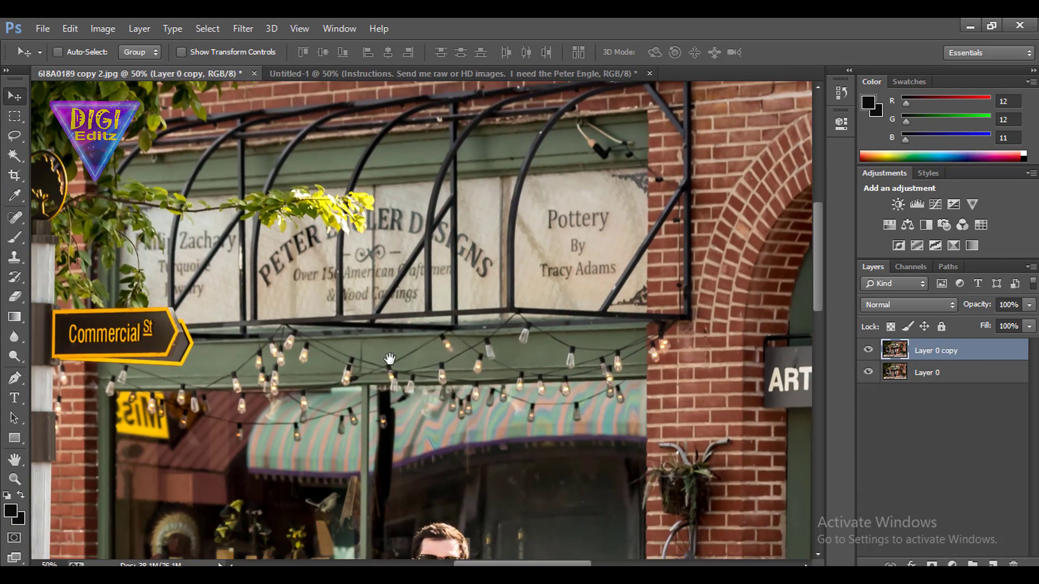
Revert the photo to its originally opened state via History.
{"action": "key", "text": "ctrl+z"}
{"action": "left_click", "coordinate": [840, 93]}
{"action": "left_click", "coordinate": [750, 99]}
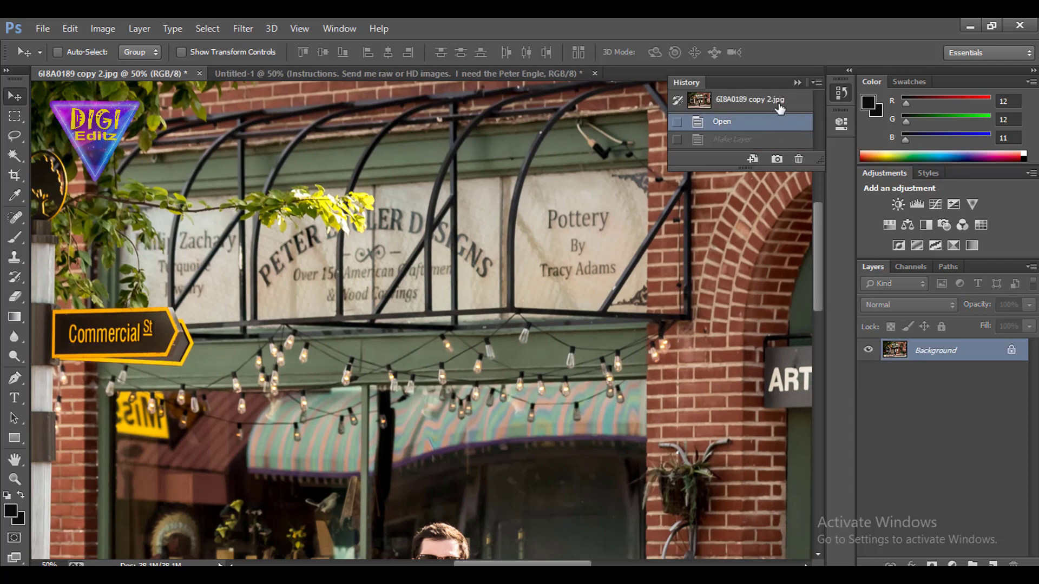
{"action": "left_click", "coordinate": [841, 93]}
Trace the awning's diagonal brace with the Pen tool and content-aware fill it with brick.
{"action": "key", "text": "ctrl+plus"}
{"action": "left_click_drag", "start_coordinate": [730, 224], "coordinate": [421, 292]}
{"action": "key", "text": "p"}
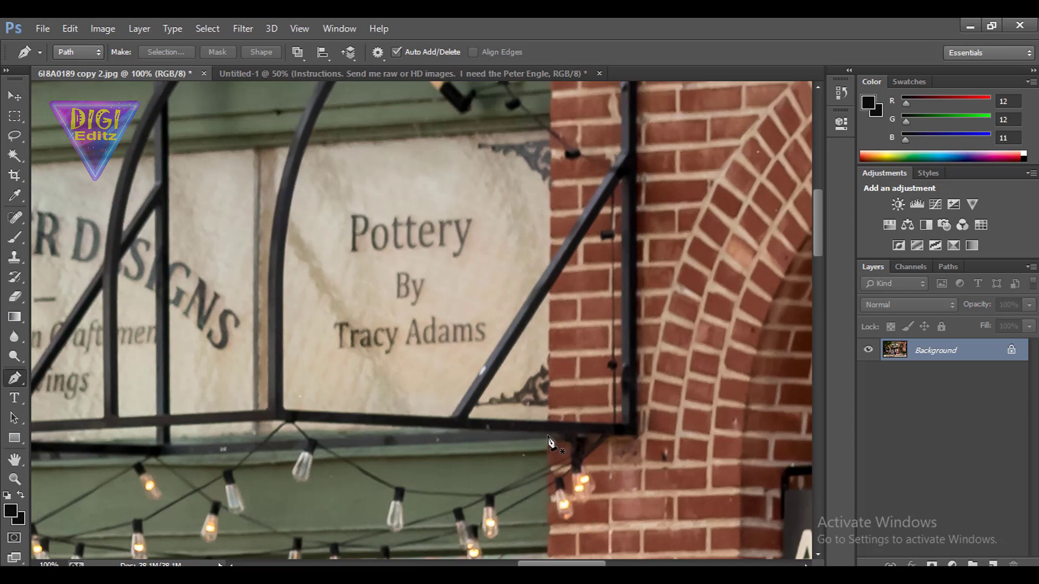
{"action": "scroll", "coordinate": [644, 325], "scroll_direction": "up", "scroll_amount": 5}
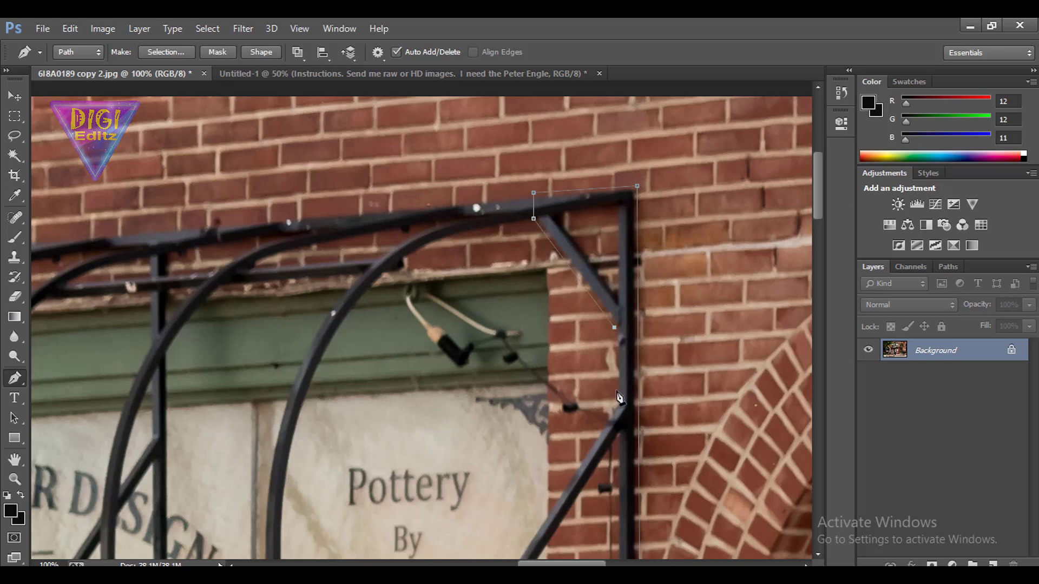
{"action": "scroll", "coordinate": [619, 398], "scroll_direction": "down", "scroll_amount": 3}
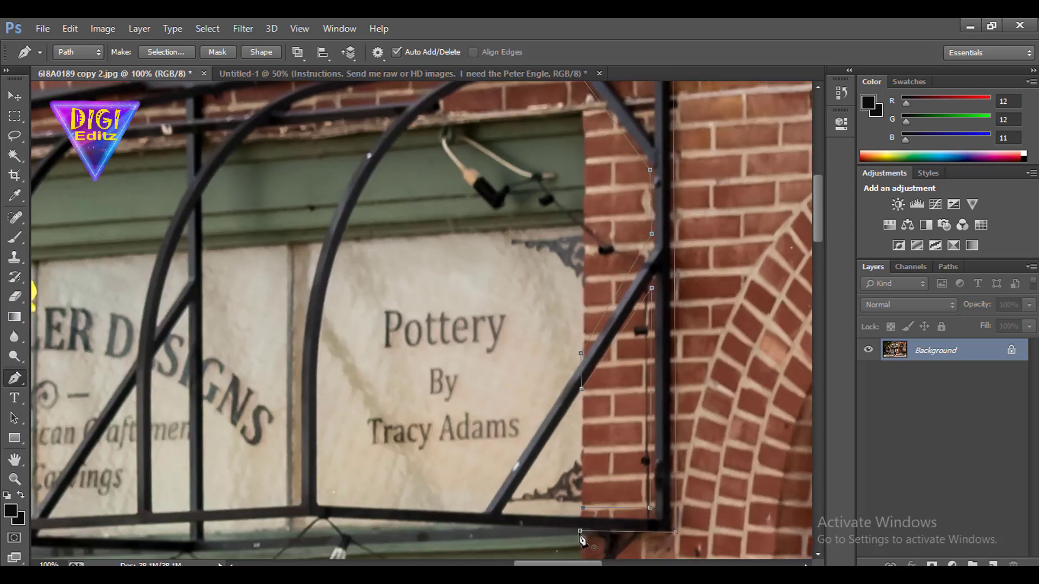
{"action": "left_click_drag", "start_coordinate": [642, 207], "coordinate": [629, 367]}
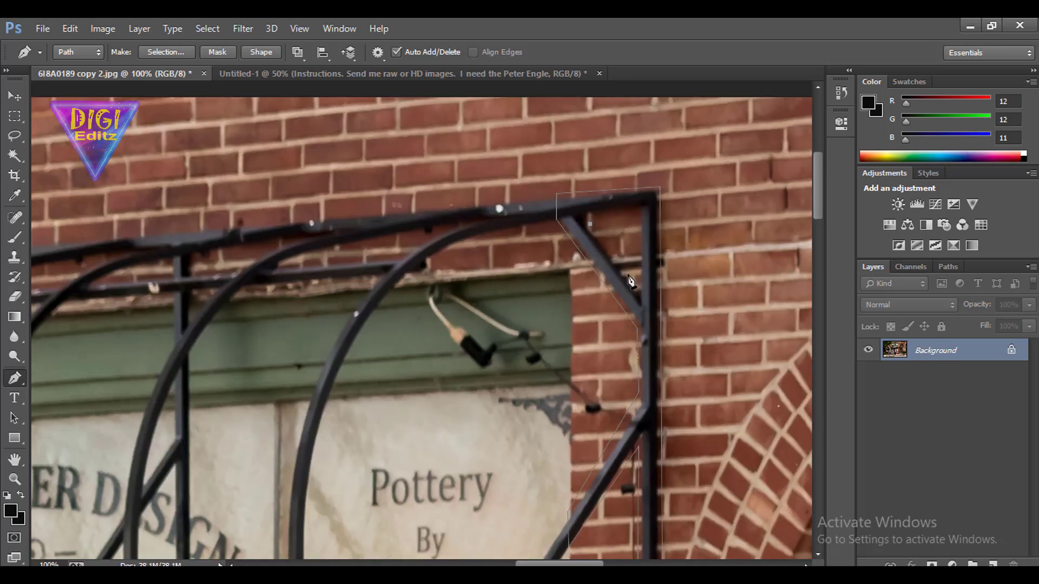
{"action": "key", "text": "ctrl+Return"}
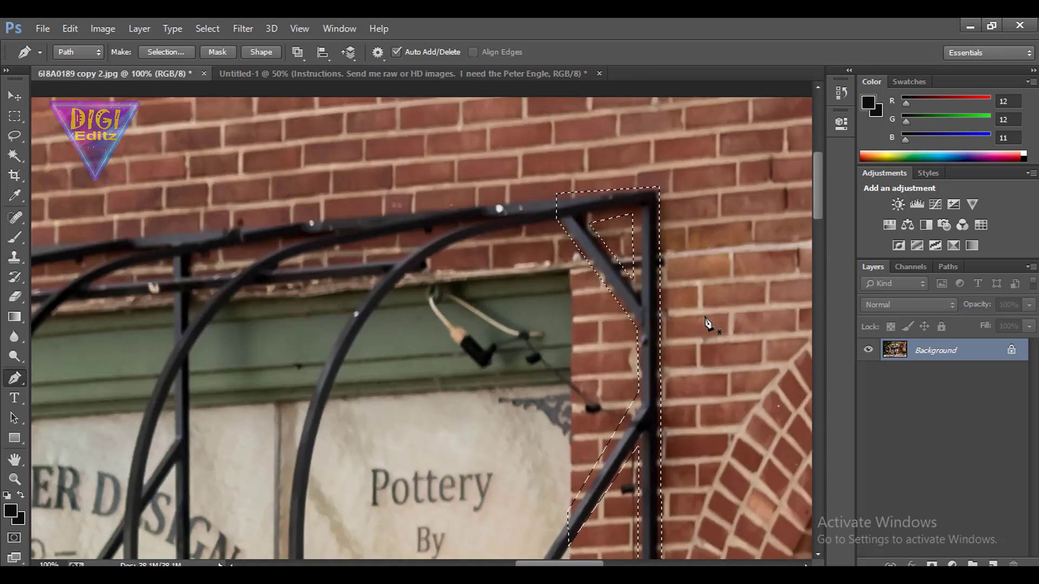
{"action": "key", "text": "shift+F5"}
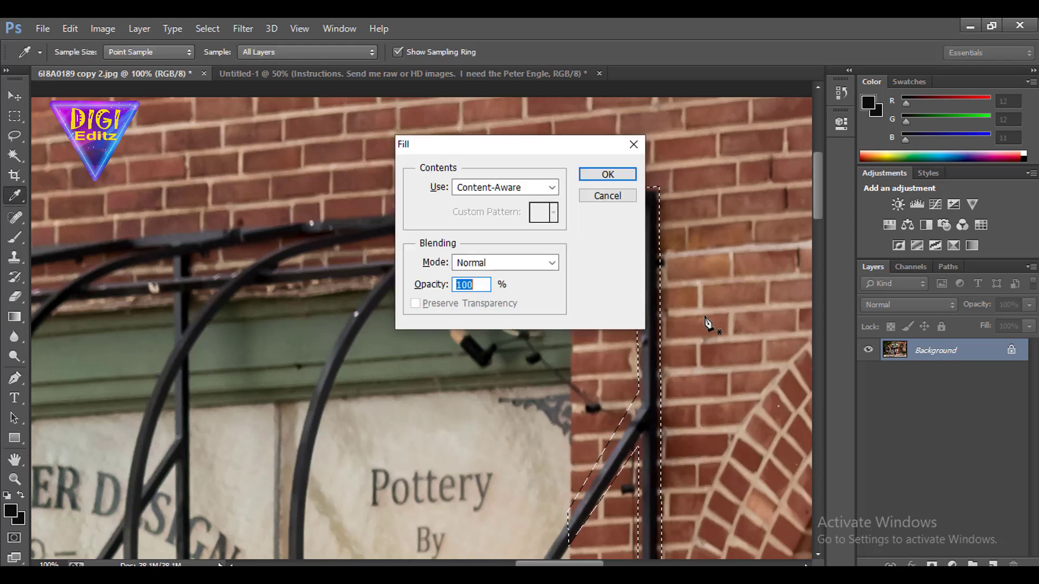
{"action": "left_click", "coordinate": [606, 176]}
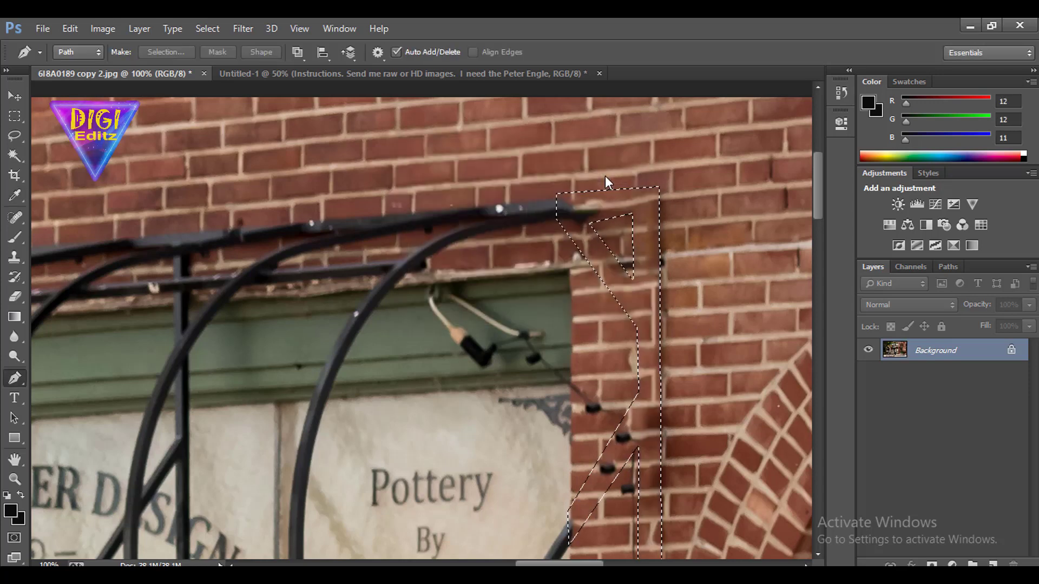
Trace a closed Pen path around the awning's top railing.
{"action": "scroll", "coordinate": [622, 257], "scroll_direction": "down", "scroll_amount": 5}
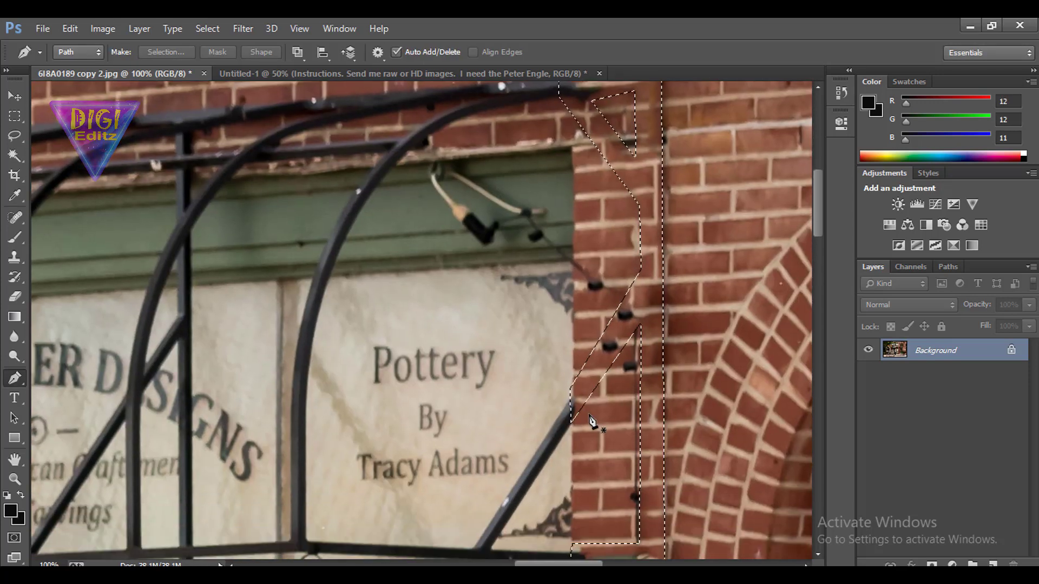
{"action": "scroll", "coordinate": [623, 258], "scroll_direction": "down", "scroll_amount": 6}
{"action": "scroll", "coordinate": [495, 363], "scroll_direction": "up", "scroll_amount": 10}
{"action": "scroll", "coordinate": [494, 363], "scroll_direction": "left", "scroll_amount": 15}
{"action": "scroll", "coordinate": [494, 363], "scroll_direction": "up", "scroll_amount": 5}
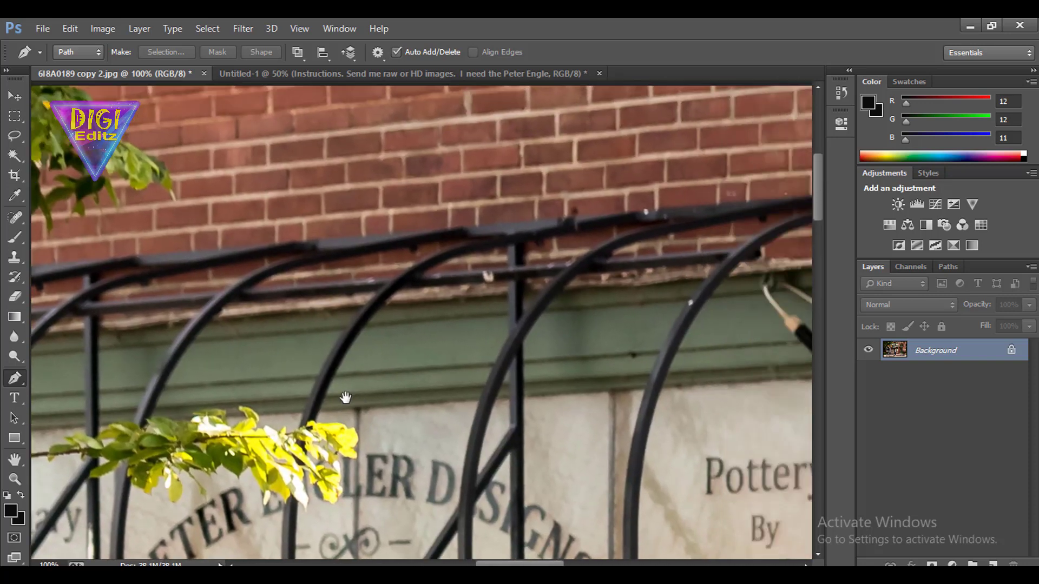
{"action": "scroll", "coordinate": [463, 364], "scroll_direction": "left", "scroll_amount": 5}
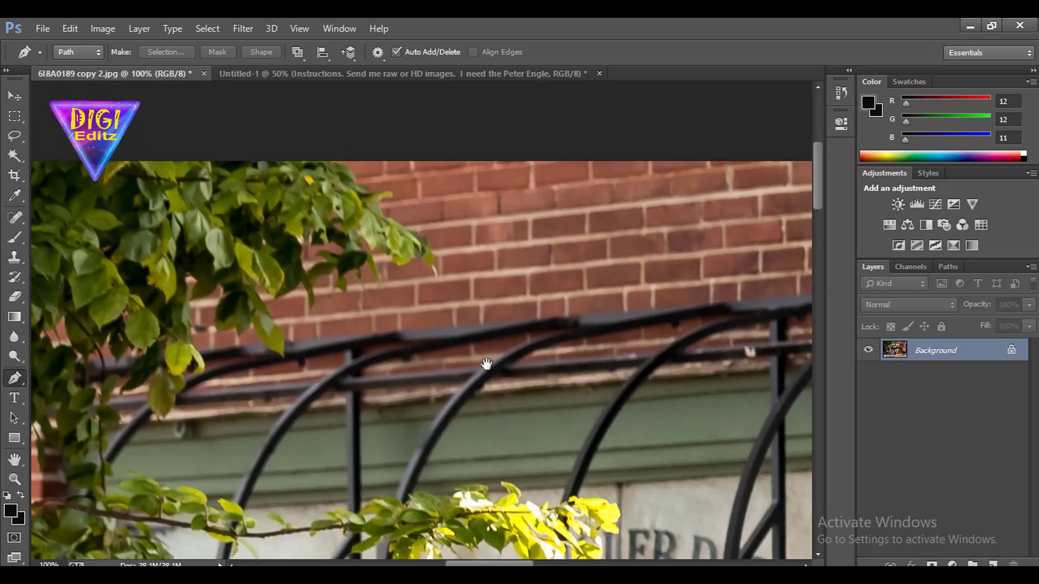
{"action": "scroll", "coordinate": [440, 329], "scroll_direction": "up", "scroll_amount": 3}
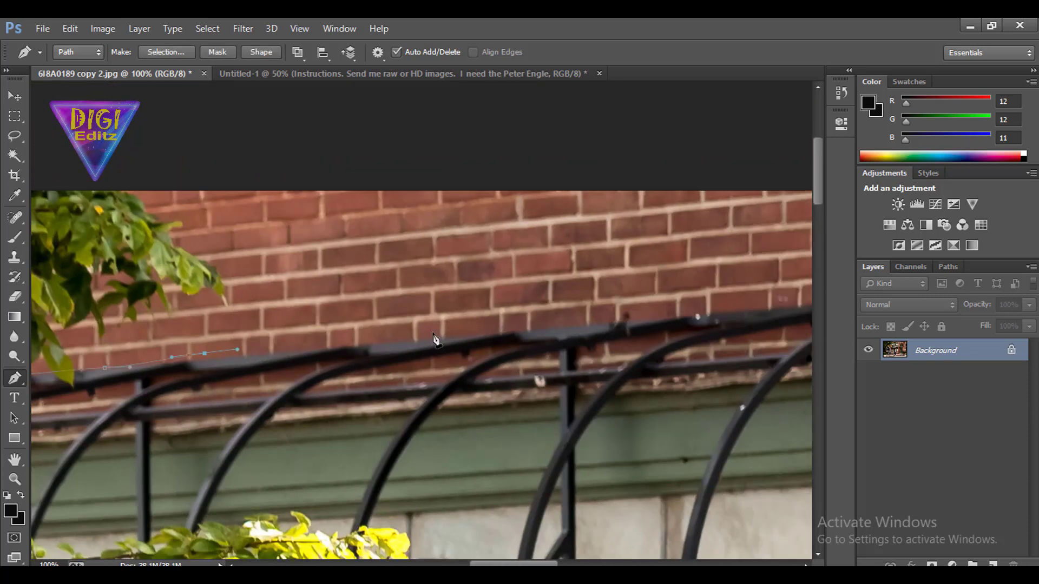
{"action": "scroll", "coordinate": [440, 329], "scroll_direction": "right", "scroll_amount": 10}
{"action": "left_click", "coordinate": [650, 313]}
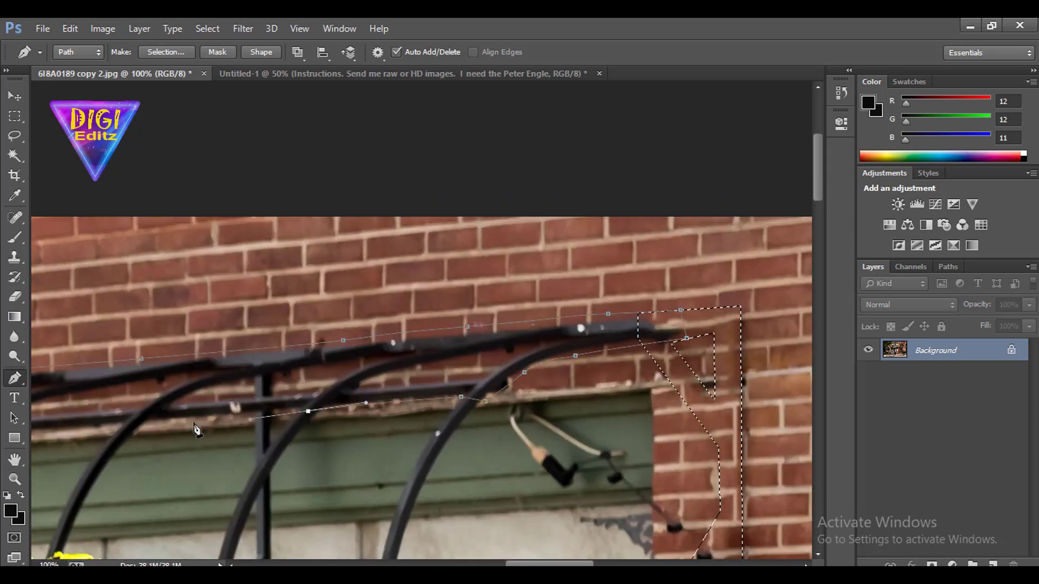
{"action": "scroll", "coordinate": [548, 386], "scroll_direction": "left", "scroll_amount": 10}
{"action": "left_click_drag", "start_coordinate": [412, 405], "coordinate": [377, 407]}
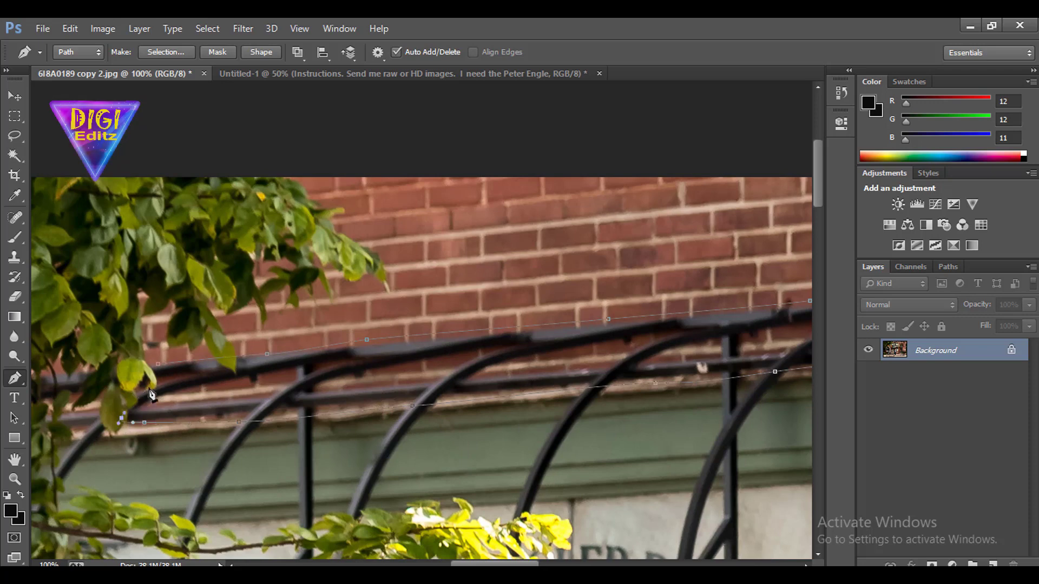
{"action": "left_click", "coordinate": [158, 367]}
Content-aware fill the railing selection, then mark out a screen area for a note.
{"action": "key", "text": "ctrl+Return"}
{"action": "key", "text": "ctrl+minus"}
{"action": "key", "text": "shift+F5"}
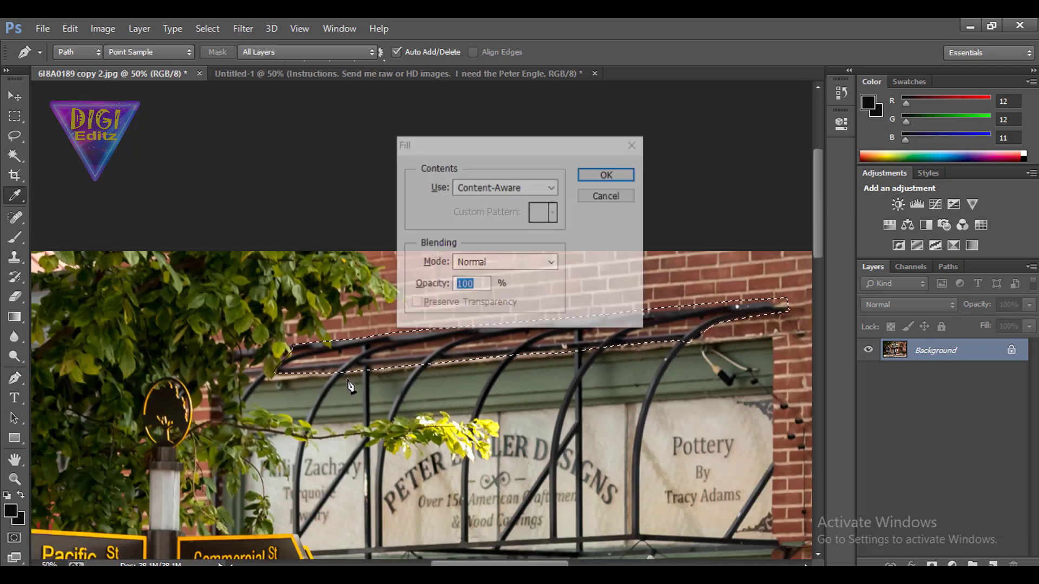
{"action": "left_click", "coordinate": [587, 173]}
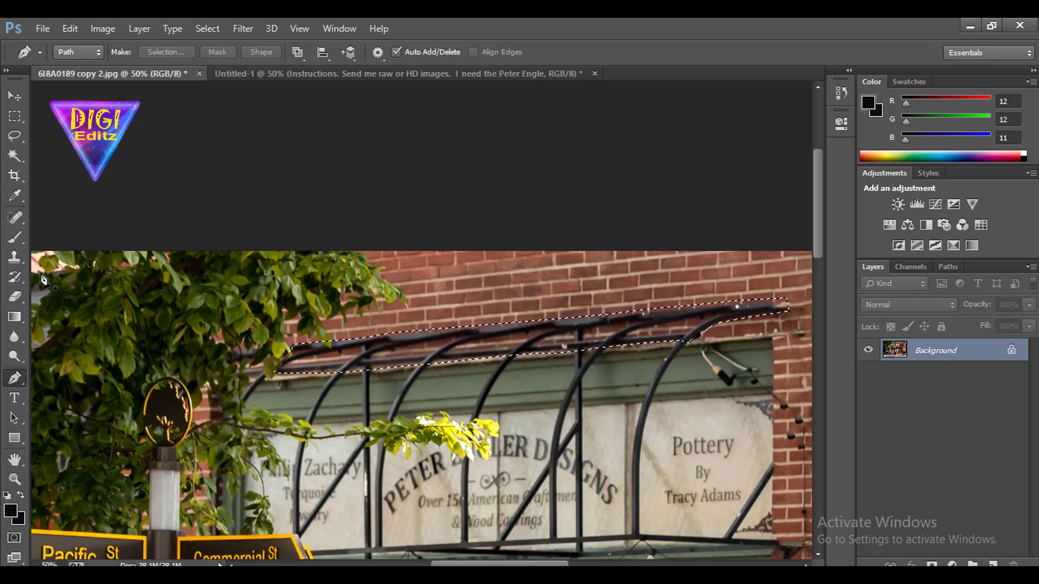
{"action": "key", "text": "Print"}
{"action": "left_click_drag", "start_coordinate": [416, 115], "coordinate": [731, 214]}
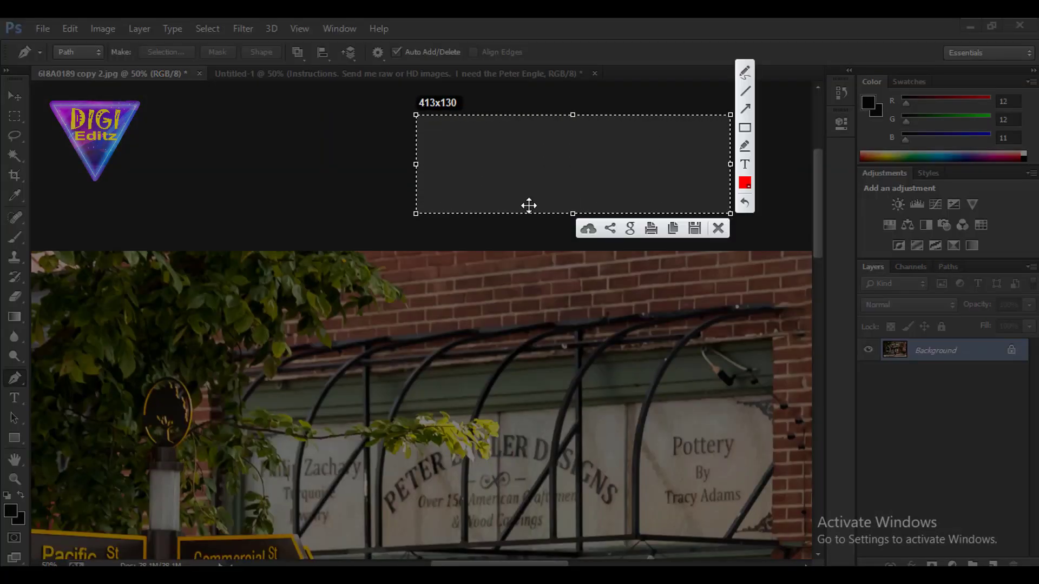
{"action": "left_click", "coordinate": [744, 71]}
{"action": "mouse_move", "coordinate": [441, 133]}
{"action": "left_mouse_down"}
{"action": "mouse_move", "coordinate": [463, 152]}
{"action": "mouse_move", "coordinate": [525, 135]}
{"action": "mouse_move", "coordinate": [544, 145]}
{"action": "mouse_move", "coordinate": [566, 124]}
{"action": "mouse_move", "coordinate": [644, 147]}
{"action": "mouse_move", "coordinate": [704, 132]}
{"action": "left_mouse_up"}
{"action": "mouse_move", "coordinate": [464, 174]}
{"action": "left_mouse_down"}
{"action": "mouse_move", "coordinate": [482, 195]}
{"action": "mouse_move", "coordinate": [560, 195]}
{"action": "left_mouse_up"}
{"action": "left_click_drag", "start_coordinate": [612, 174], "coordinate": [617, 193]}
{"action": "left_click_drag", "start_coordinate": [630, 173], "coordinate": [647, 197]}
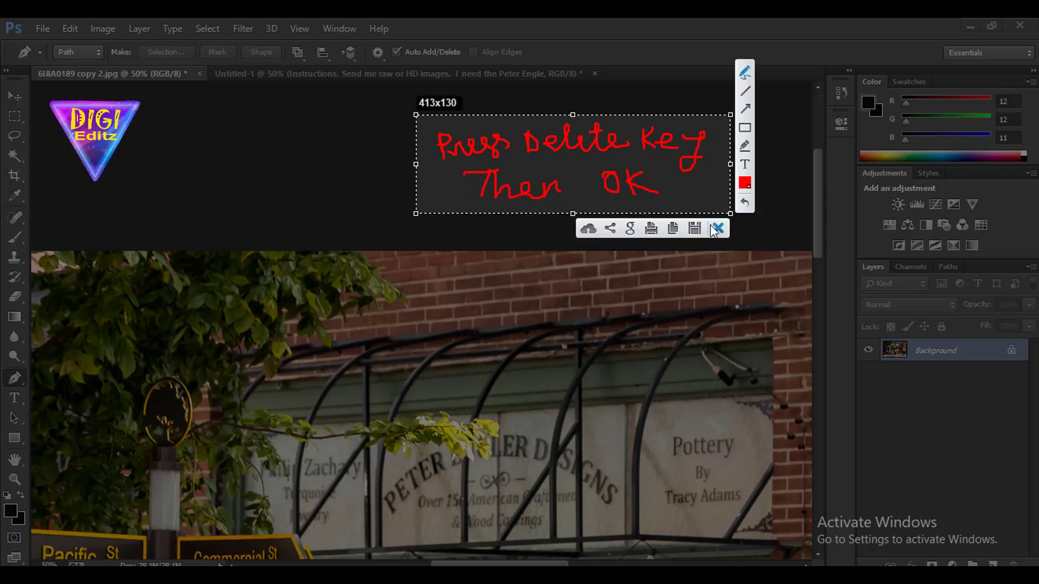
{"action": "left_click", "coordinate": [716, 231]}
{"action": "key", "text": "ctrl+Return"}
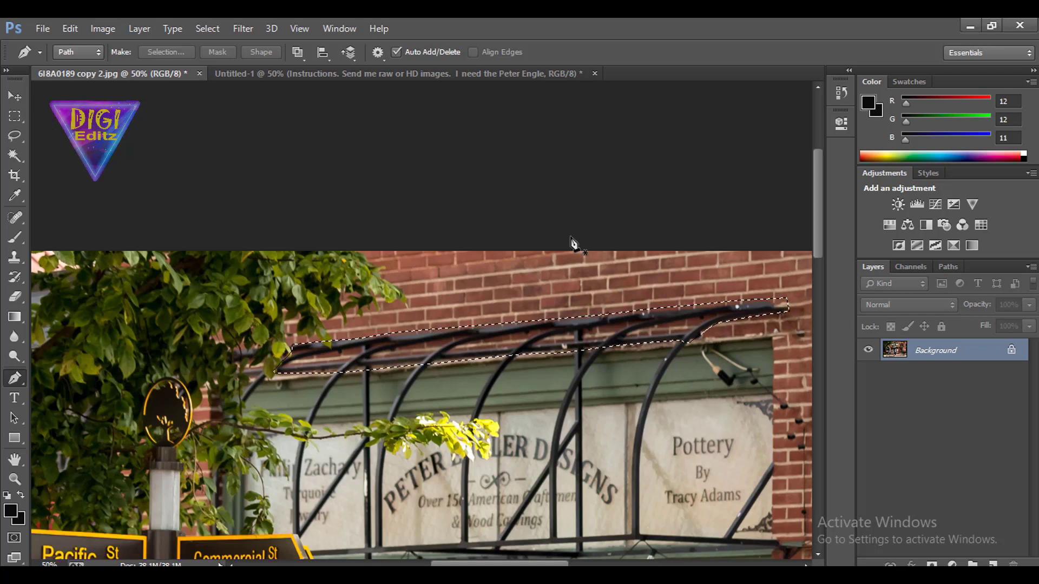
{"action": "key", "text": "shift+F5"}
Apply the railing fill, then start a new Pen outline extending past the sign.
{"action": "left_click", "coordinate": [602, 176]}
{"action": "key", "text": "p"}
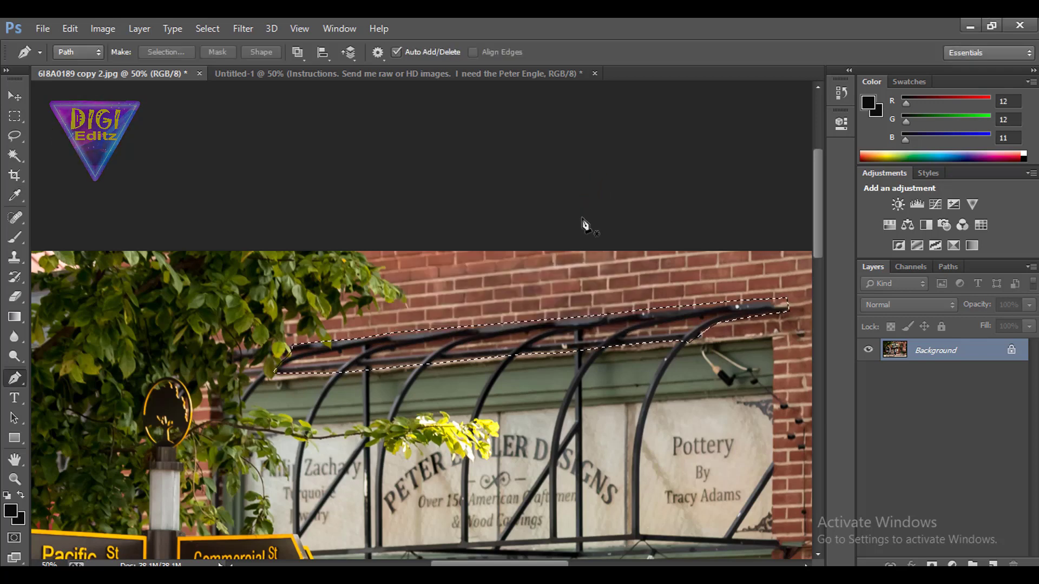
{"action": "scroll", "coordinate": [550, 281], "scroll_direction": "down", "scroll_amount": 3}
{"action": "scroll", "coordinate": [549, 281], "scroll_direction": "right", "scroll_amount": 3}
{"action": "scroll", "coordinate": [466, 311], "scroll_direction": "down", "scroll_amount": 3}
{"action": "scroll", "coordinate": [457, 315], "scroll_direction": "left", "scroll_amount": 3}
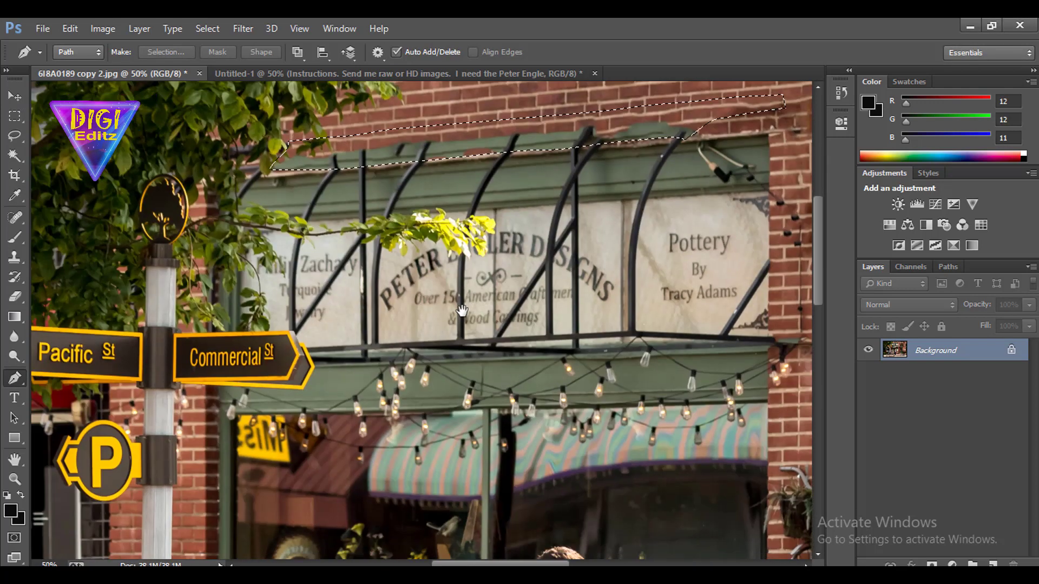
{"action": "scroll", "coordinate": [452, 318], "scroll_direction": "up", "scroll_amount": 1}
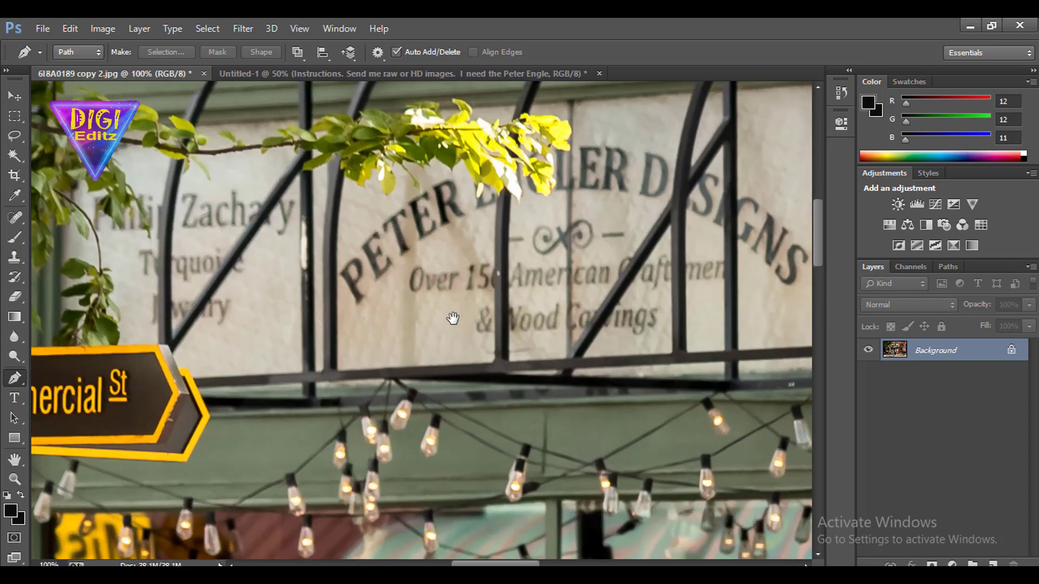
{"action": "scroll", "coordinate": [290, 312], "scroll_direction": "down", "scroll_amount": 2}
{"action": "scroll", "coordinate": [290, 313], "scroll_direction": "left", "scroll_amount": 5}
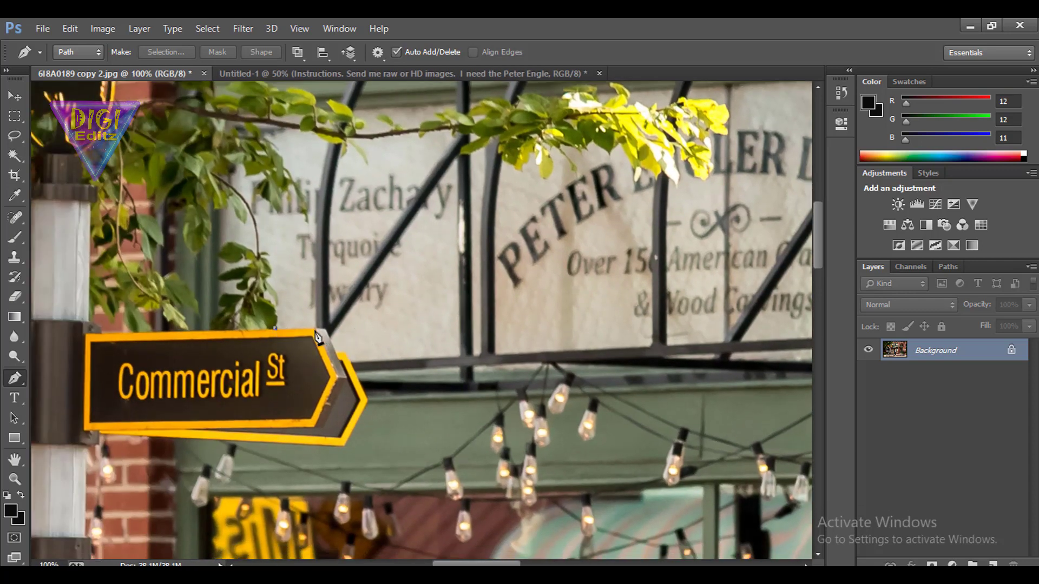
{"action": "left_click", "coordinate": [323, 329]}
Pan along the brick wall past the Pottery sign to the Peter Engler Designs wall.
{"action": "mouse_move", "coordinate": [355, 373]}
{"action": "left_mouse_down"}
{"action": "mouse_move", "coordinate": [182, 297]}
{"action": "mouse_move", "coordinate": [133, 329]}
{"action": "mouse_move", "coordinate": [97, 182]}
{"action": "mouse_move", "coordinate": [188, 345]}
{"action": "mouse_move", "coordinate": [635, 429]}
{"action": "mouse_move", "coordinate": [462, 449]}
{"action": "left_mouse_up"}
{"action": "mouse_move", "coordinate": [547, 309]}
{"action": "left_mouse_down"}
{"action": "mouse_move", "coordinate": [332, 336]}
{"action": "mouse_move", "coordinate": [192, 332]}
{"action": "left_mouse_up"}
{"action": "left_click_drag", "start_coordinate": [65, 324], "coordinate": [390, 341]}
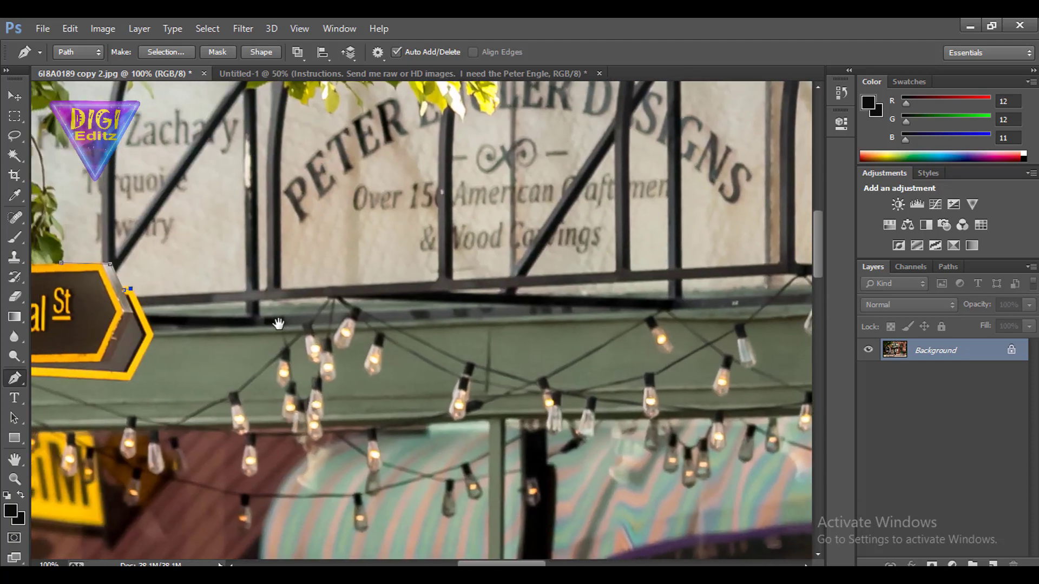
{"action": "left_click_drag", "start_coordinate": [204, 334], "coordinate": [211, 338]}
{"action": "scroll", "coordinate": [162, 343], "scroll_direction": "right", "scroll_amount": 10}
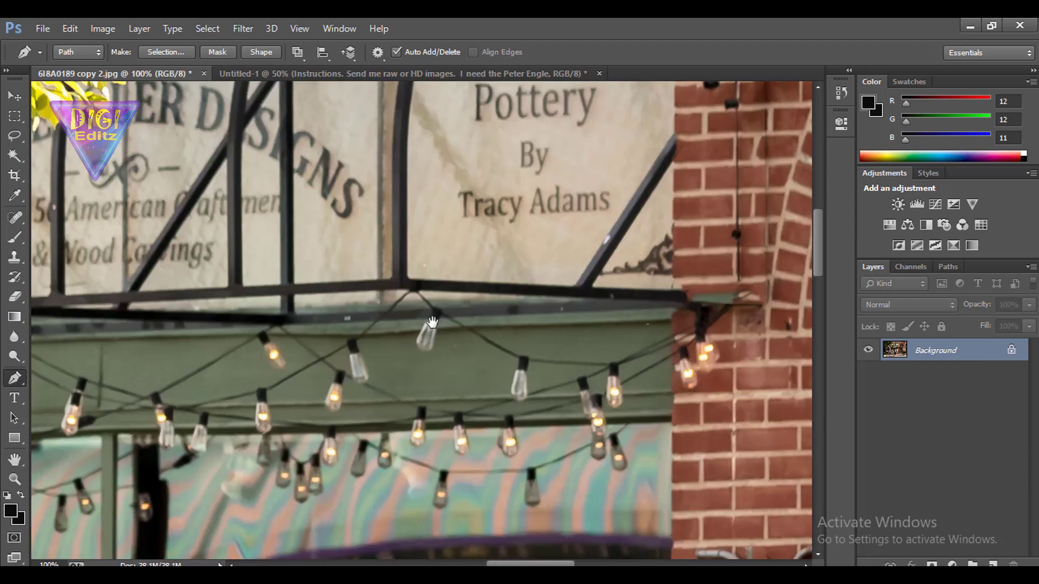
{"action": "scroll", "coordinate": [528, 327], "scroll_direction": "up", "scroll_amount": 5}
{"action": "scroll", "coordinate": [530, 292], "scroll_direction": "up", "scroll_amount": 2}
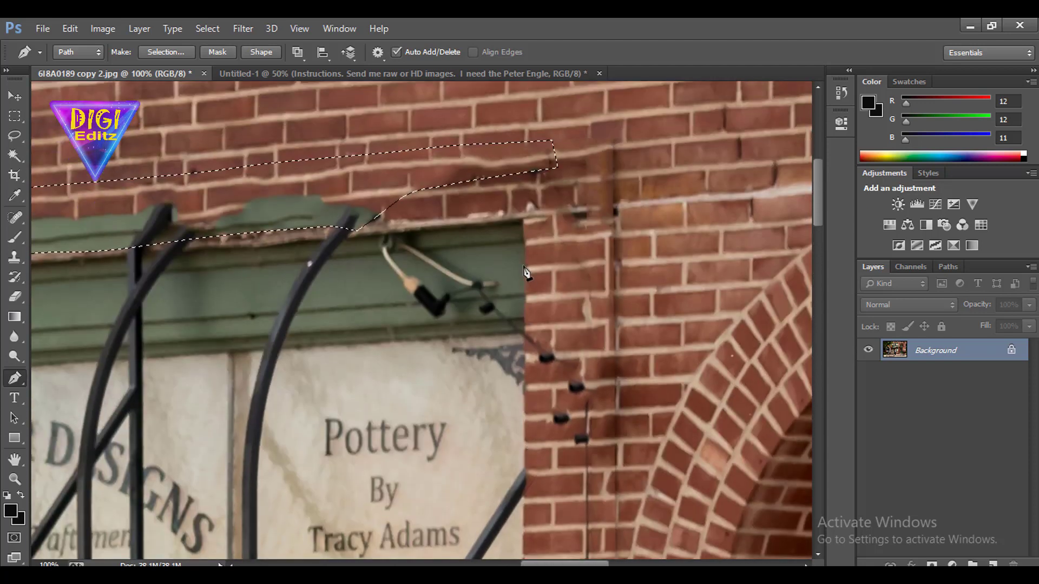
{"action": "scroll", "coordinate": [680, 283], "scroll_direction": "left", "scroll_amount": 10}
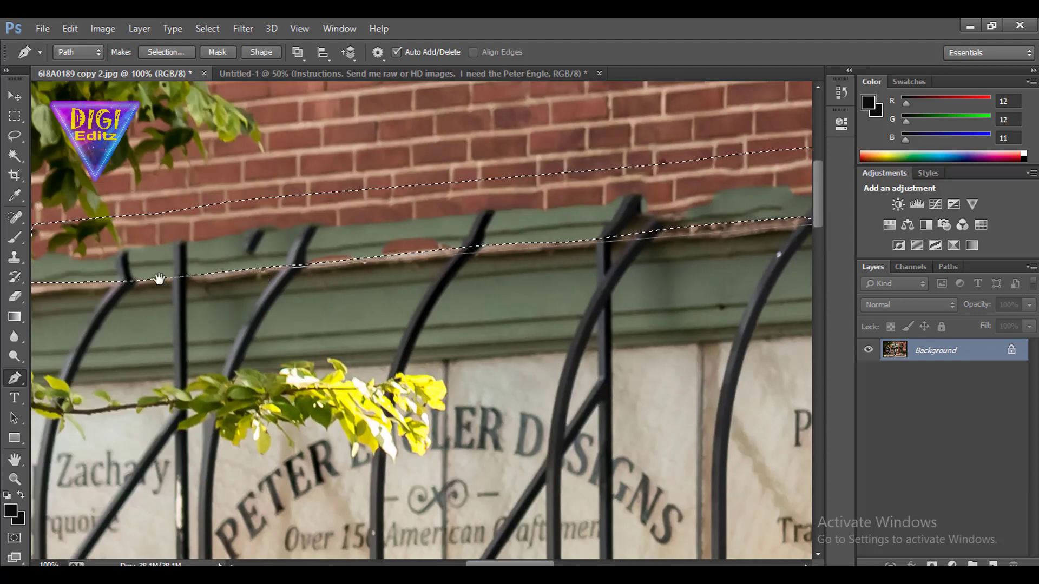
{"action": "scroll", "coordinate": [472, 298], "scroll_direction": "left", "scroll_amount": 10}
Trace the outline along the lower edge of the leaves and branch.
{"action": "mouse_move", "coordinate": [484, 296]}
{"action": "left_mouse_down"}
{"action": "mouse_move", "coordinate": [462, 259]}
{"action": "mouse_move", "coordinate": [340, 226]}
{"action": "left_mouse_up"}
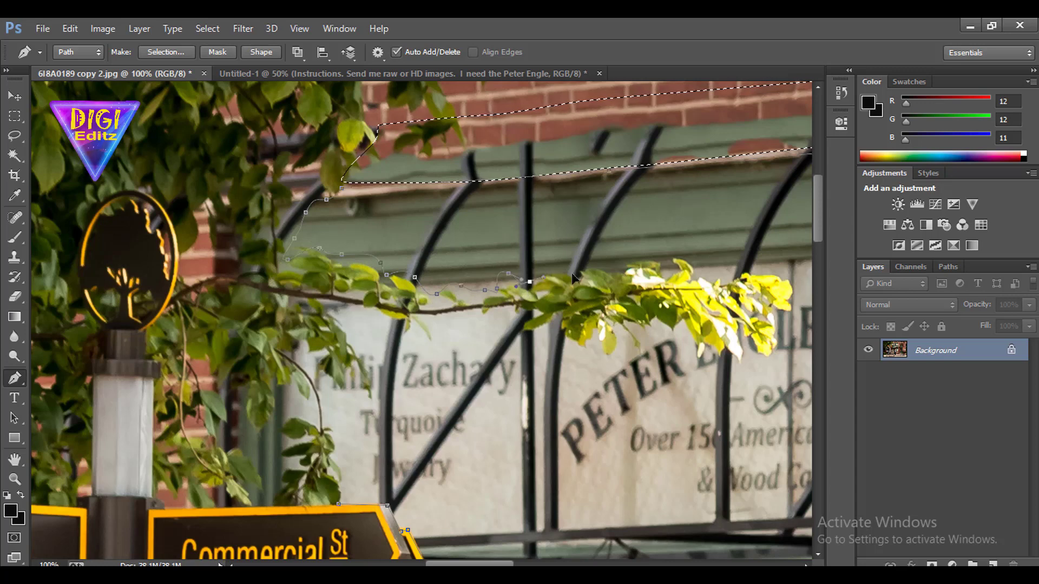
{"action": "scroll", "coordinate": [541, 254], "scroll_direction": "right", "scroll_amount": 10}
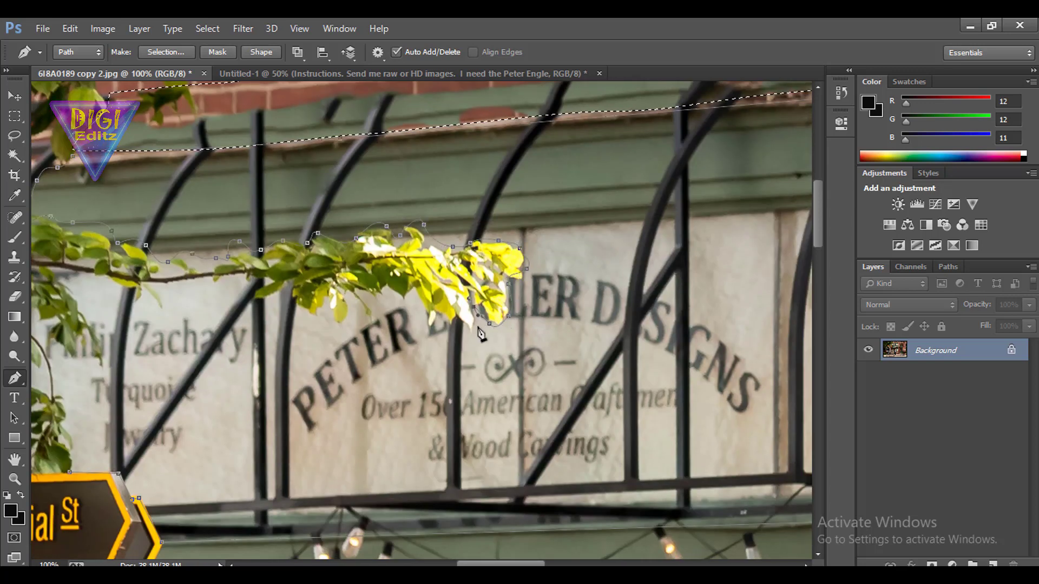
{"action": "left_click", "coordinate": [427, 321]}
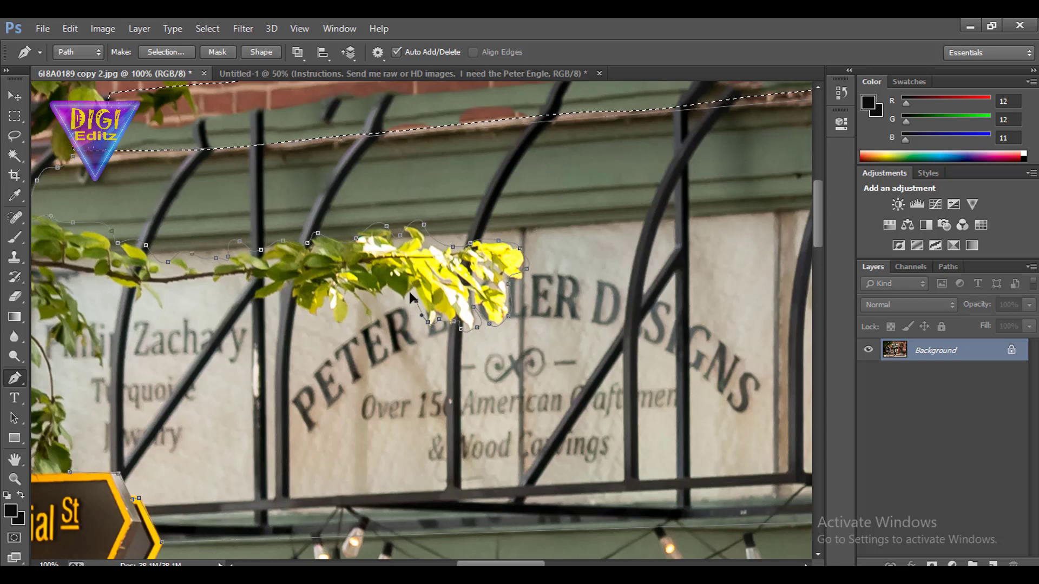
{"action": "left_click", "coordinate": [332, 323]}
{"action": "left_click", "coordinate": [327, 307]}
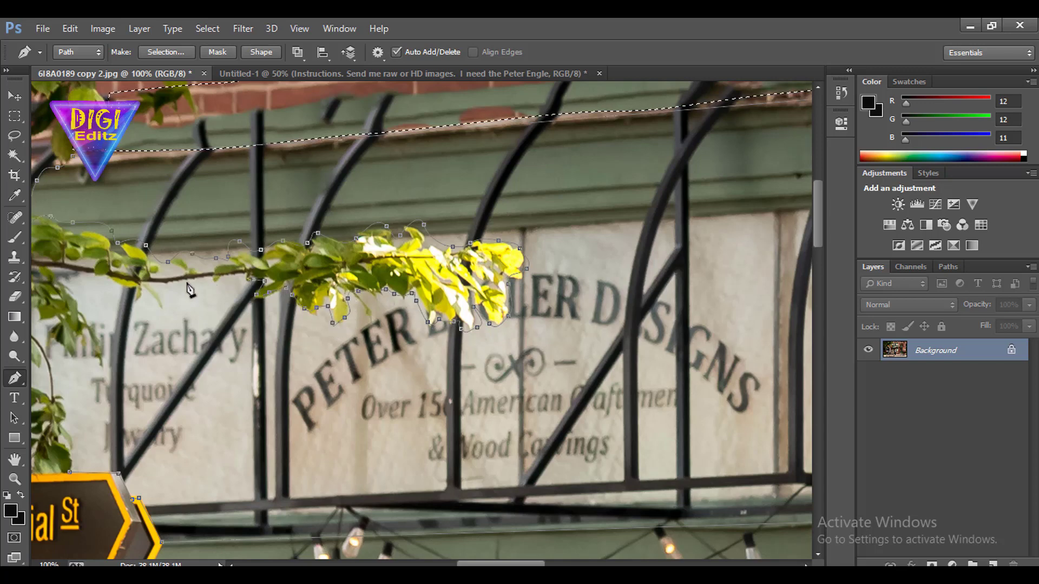
{"action": "left_click_drag", "start_coordinate": [189, 289], "coordinate": [379, 306]}
{"action": "left_click", "coordinate": [358, 304]}
{"action": "left_click", "coordinate": [324, 308]}
{"action": "left_click", "coordinate": [292, 294]}
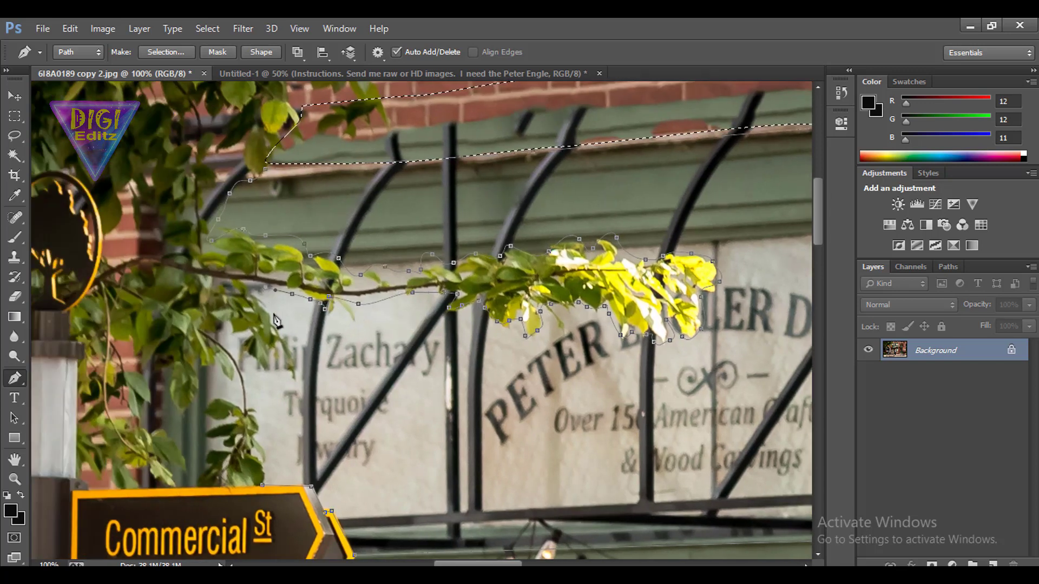
Continue the outline down the left leaf cluster and along the branch.
{"action": "left_click", "coordinate": [262, 298]}
{"action": "left_click", "coordinate": [278, 329]}
{"action": "left_click", "coordinate": [281, 354]}
{"action": "left_click", "coordinate": [245, 345]}
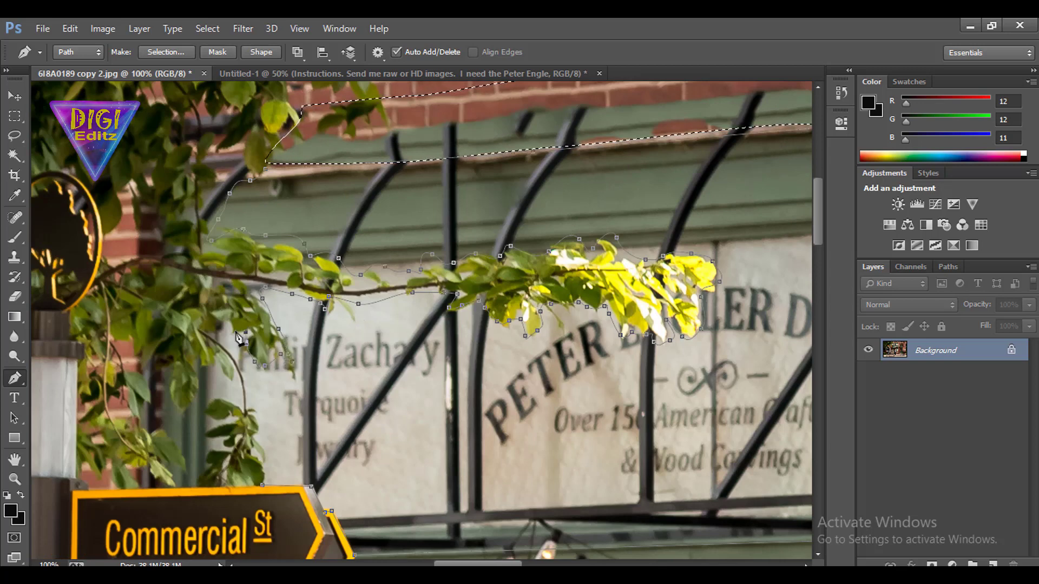
{"action": "left_click", "coordinate": [218, 313]}
{"action": "left_click", "coordinate": [246, 381]}
{"action": "left_click", "coordinate": [249, 405]}
Finish the outline toward the sign and content-aware fill the banner area.
{"action": "left_click", "coordinate": [265, 444]}
{"action": "left_click", "coordinate": [267, 464]}
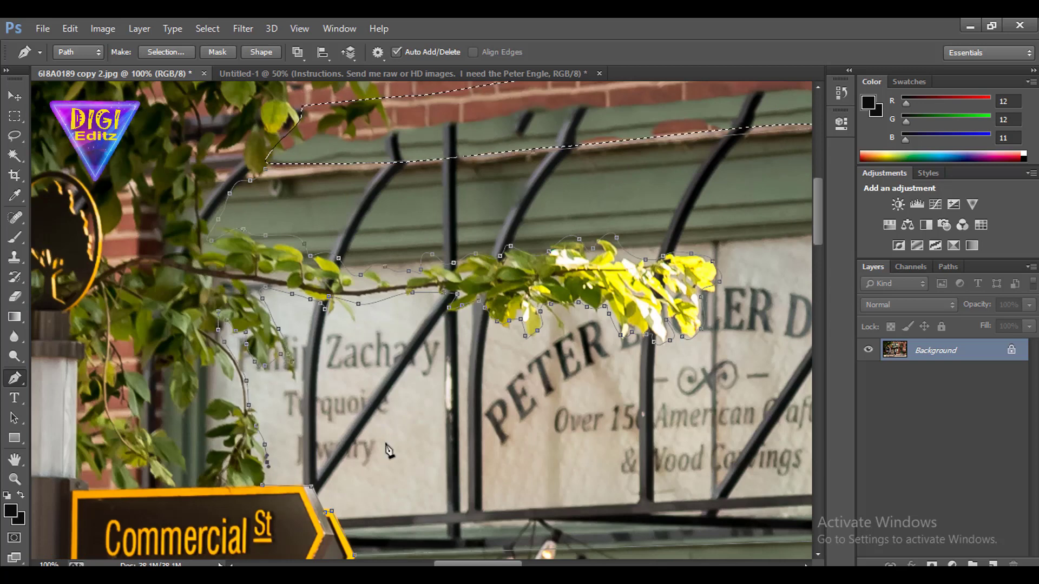
{"action": "key", "text": "ctrl+Return"}
{"action": "key", "text": "ctrl+minus"}
{"action": "key", "text": "ctrl+minus"}
{"action": "key", "text": "ctrl+minus"}
{"action": "key", "text": "shift+F5"}
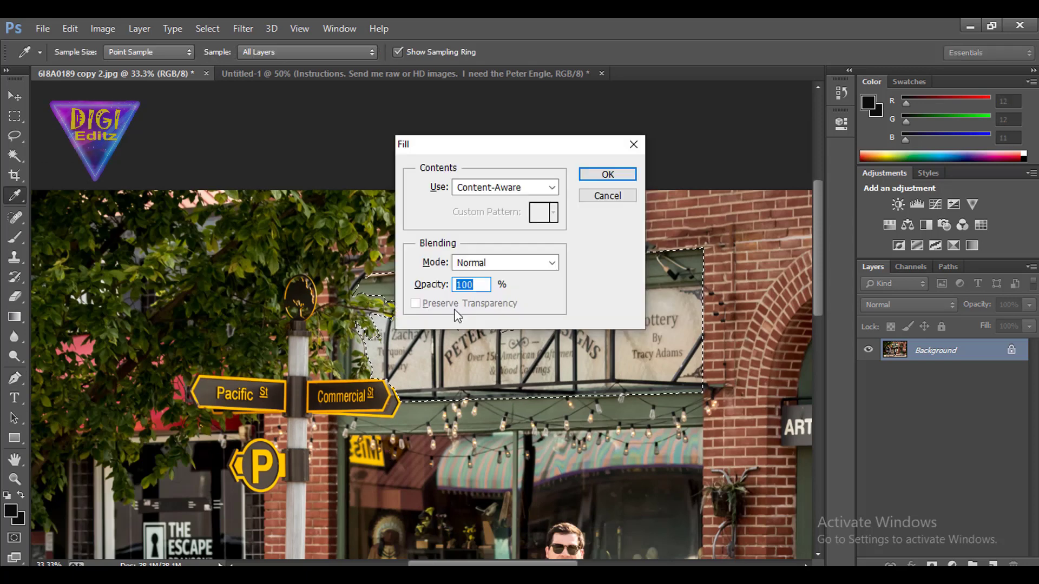
{"action": "left_click", "coordinate": [608, 174]}
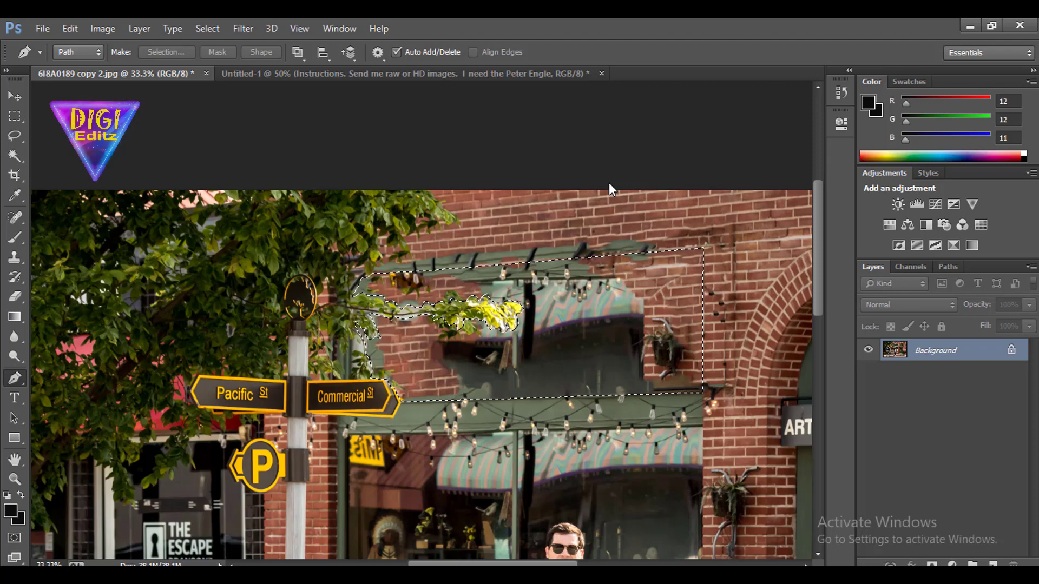
At 50% zoom, run a second content-aware fill and inspect the brick arch area.
{"action": "key", "text": "ctrl+d"}
{"action": "key", "text": "ctrl+plus"}
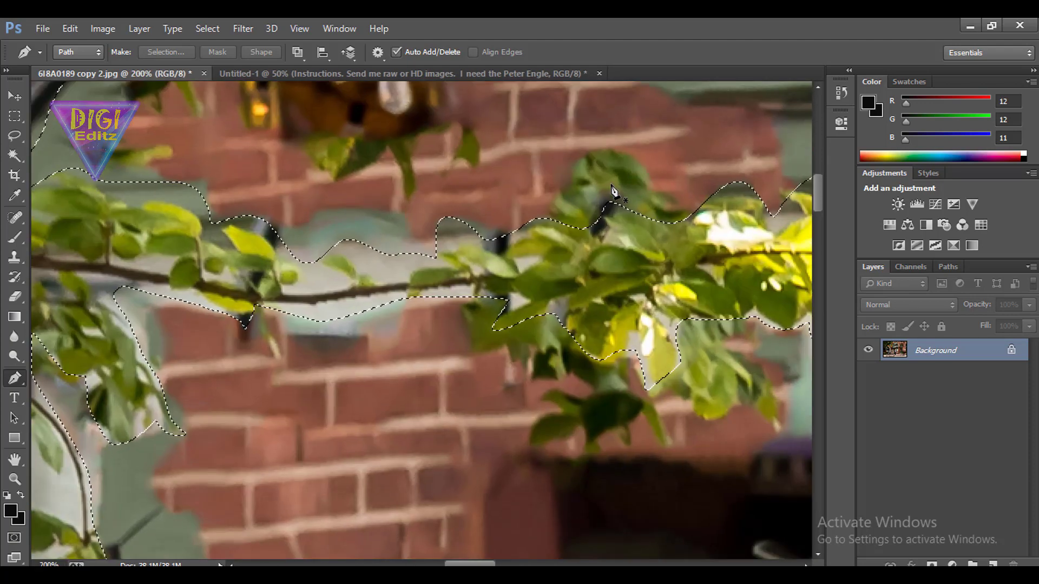
{"action": "key", "text": "shift+F5"}
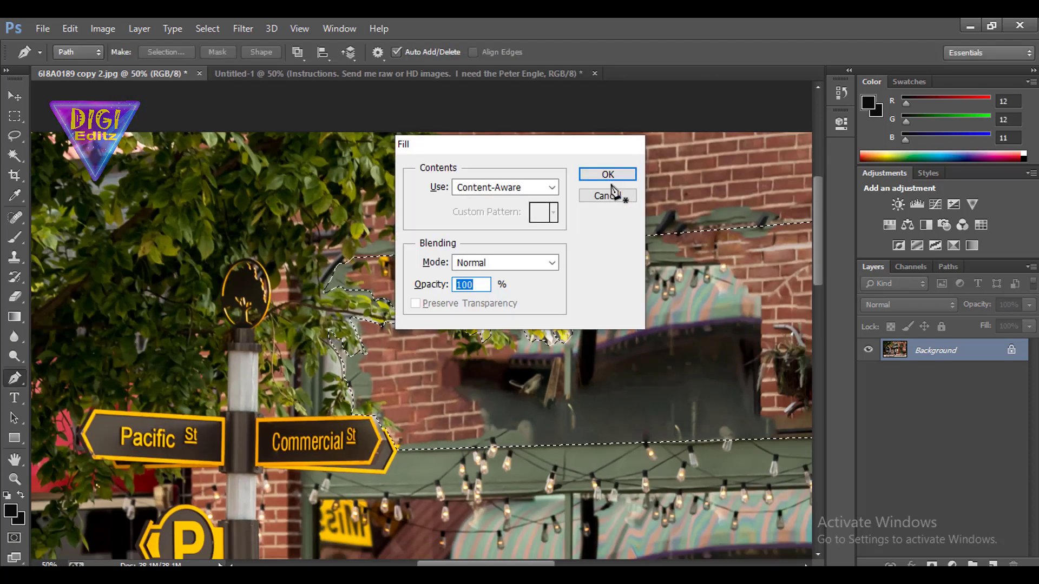
{"action": "key", "text": "Return"}
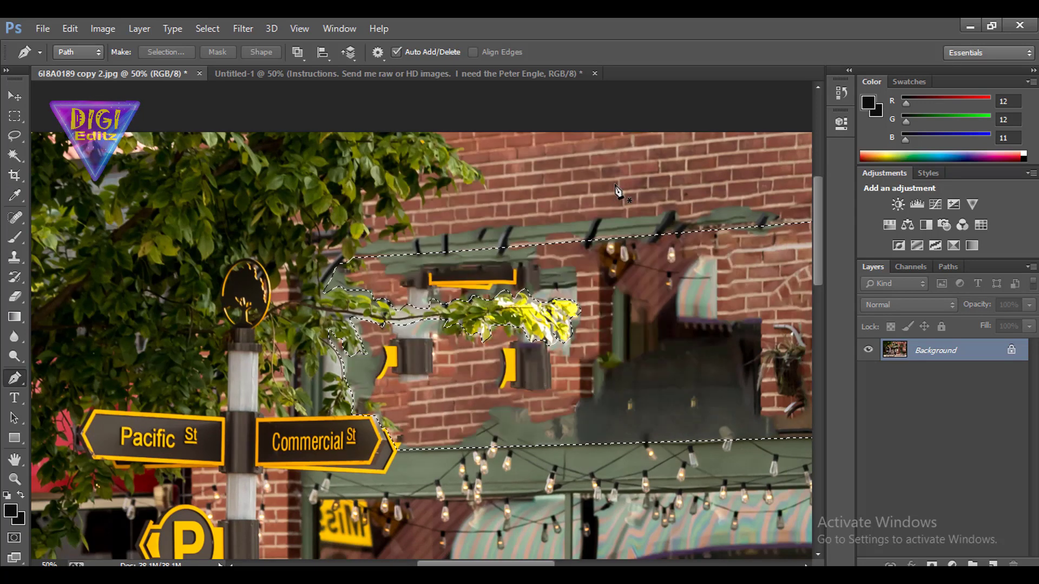
{"action": "mouse_move", "coordinate": [673, 216]}
{"action": "left_mouse_down"}
{"action": "mouse_move", "coordinate": [291, 224]}
{"action": "mouse_move", "coordinate": [443, 228]}
{"action": "left_mouse_up"}
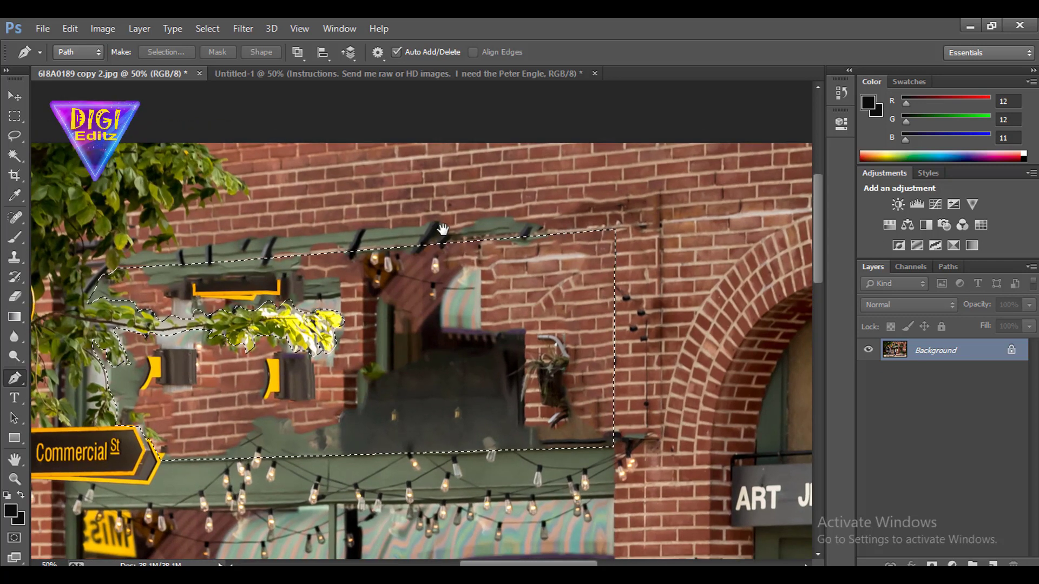
{"action": "left_click_drag", "start_coordinate": [442, 229], "coordinate": [475, 224]}
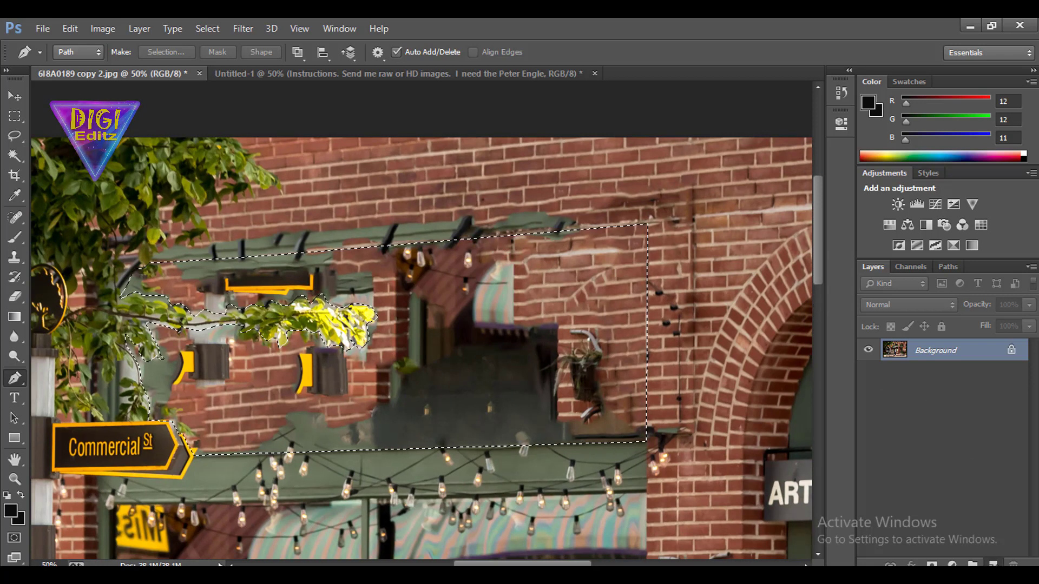
Fill the banner selection black on new Layer 1, hide it, and select Background.
{"action": "key", "text": "ctrl+shift+alt+n"}
{"action": "key", "text": "alt+BackSpace"}
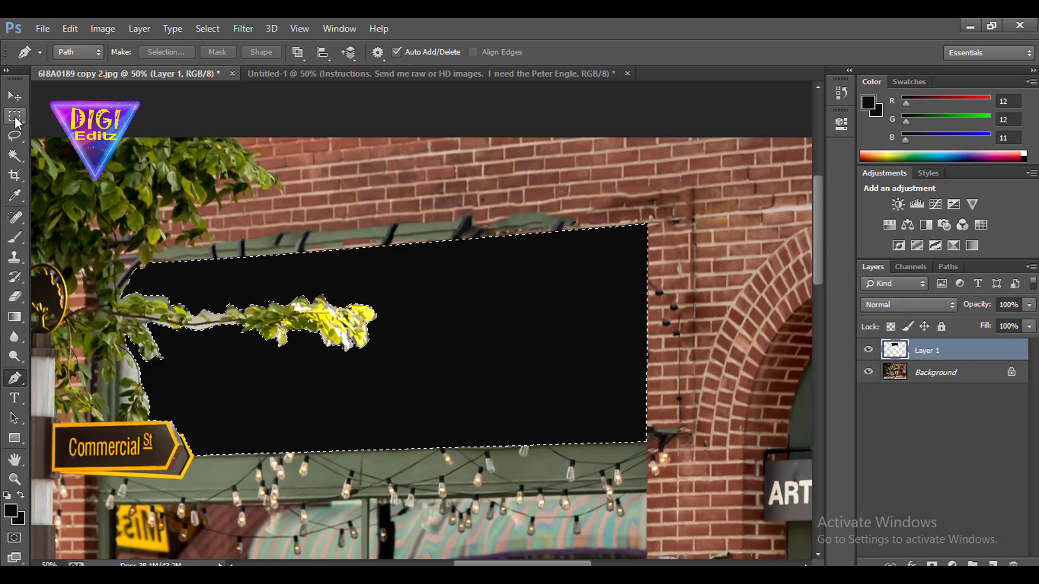
{"action": "left_click", "coordinate": [14, 115]}
{"action": "left_click", "coordinate": [339, 208]}
{"action": "left_click", "coordinate": [868, 350]}
{"action": "left_click", "coordinate": [931, 372]}
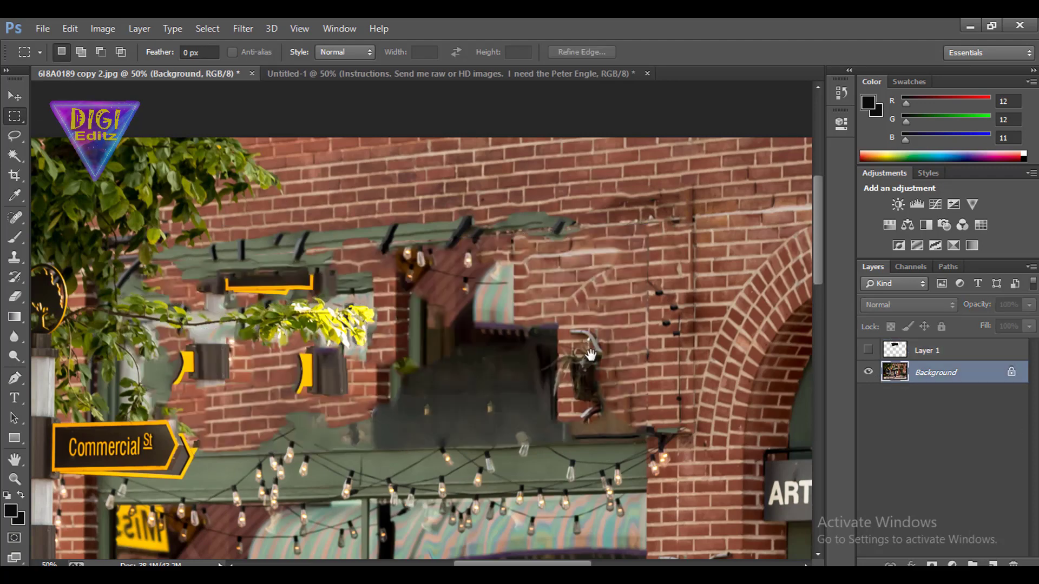
Outline the low brick wall section beneath the shop window with a Pen path.
{"action": "left_click_drag", "start_coordinate": [601, 368], "coordinate": [412, 349]}
{"action": "scroll", "coordinate": [424, 367], "scroll_direction": "down", "scroll_amount": 5}
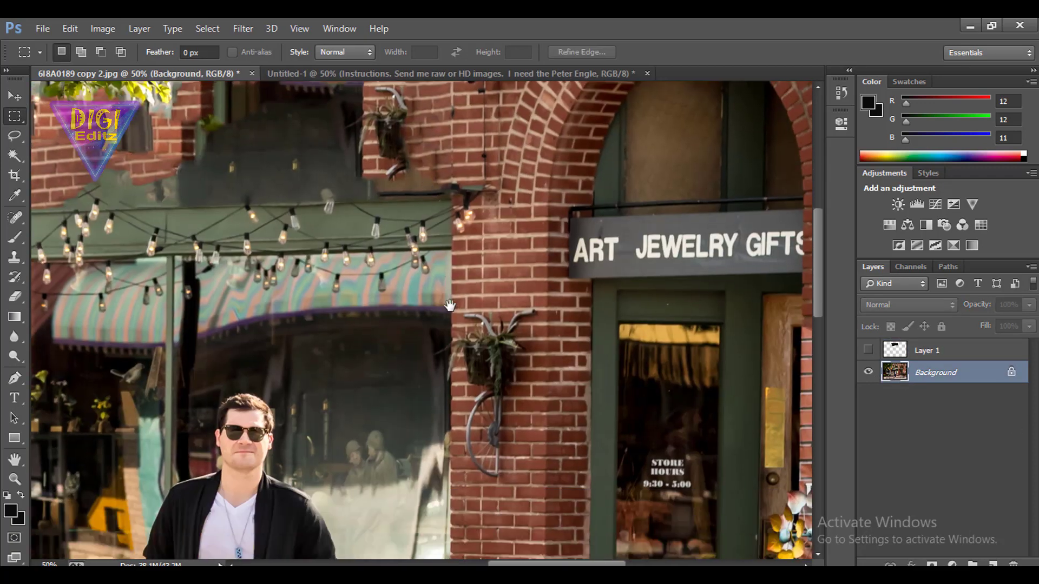
{"action": "scroll", "coordinate": [443, 373], "scroll_direction": "down", "scroll_amount": 3}
{"action": "scroll", "coordinate": [460, 376], "scroll_direction": "down", "scroll_amount": 3}
{"action": "scroll", "coordinate": [476, 379], "scroll_direction": "down", "scroll_amount": 2}
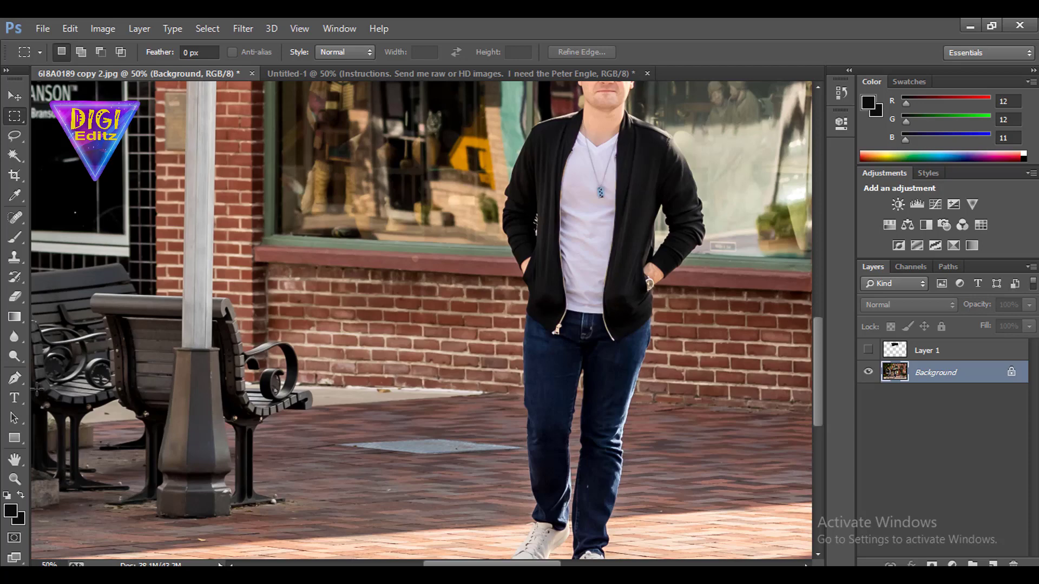
{"action": "left_click", "coordinate": [14, 378]}
{"action": "scroll", "coordinate": [351, 324], "scroll_direction": "up", "scroll_amount": 3}
{"action": "scroll", "coordinate": [351, 325], "scroll_direction": "up", "scroll_amount": 3}
{"action": "scroll", "coordinate": [336, 331], "scroll_direction": "up", "scroll_amount": 3}
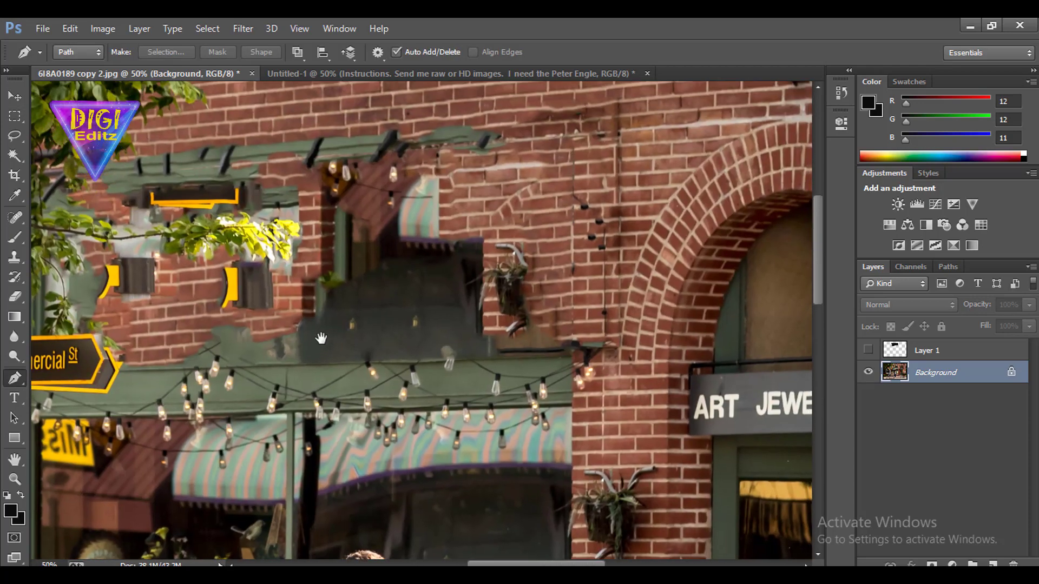
{"action": "left_click_drag", "start_coordinate": [321, 338], "coordinate": [232, 343]}
{"action": "scroll", "coordinate": [377, 303], "scroll_direction": "down", "scroll_amount": 6}
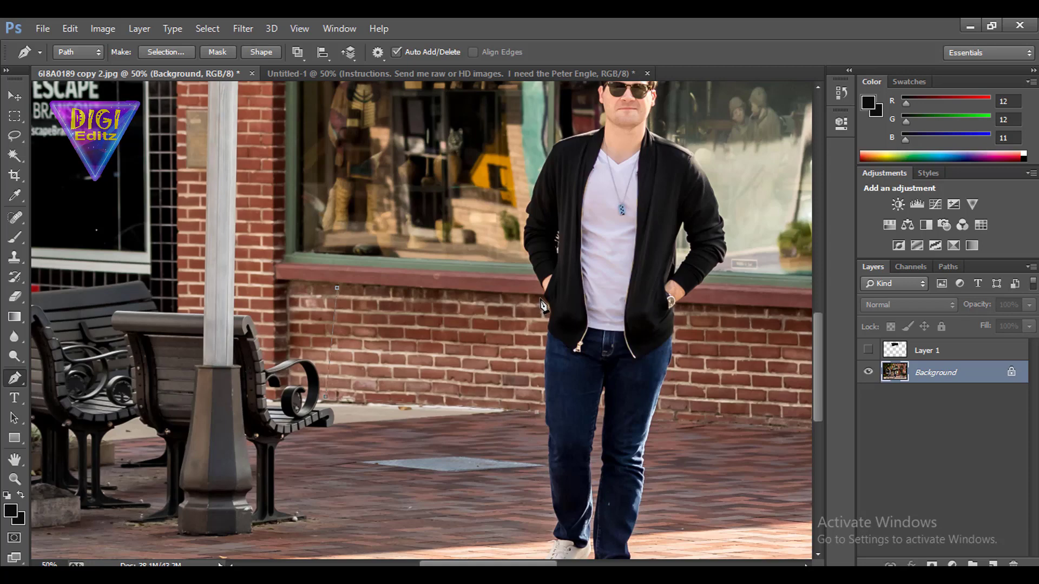
{"action": "scroll", "coordinate": [346, 299], "scroll_direction": "right", "scroll_amount": 1}
{"action": "scroll", "coordinate": [379, 312], "scroll_direction": "right", "scroll_amount": 8}
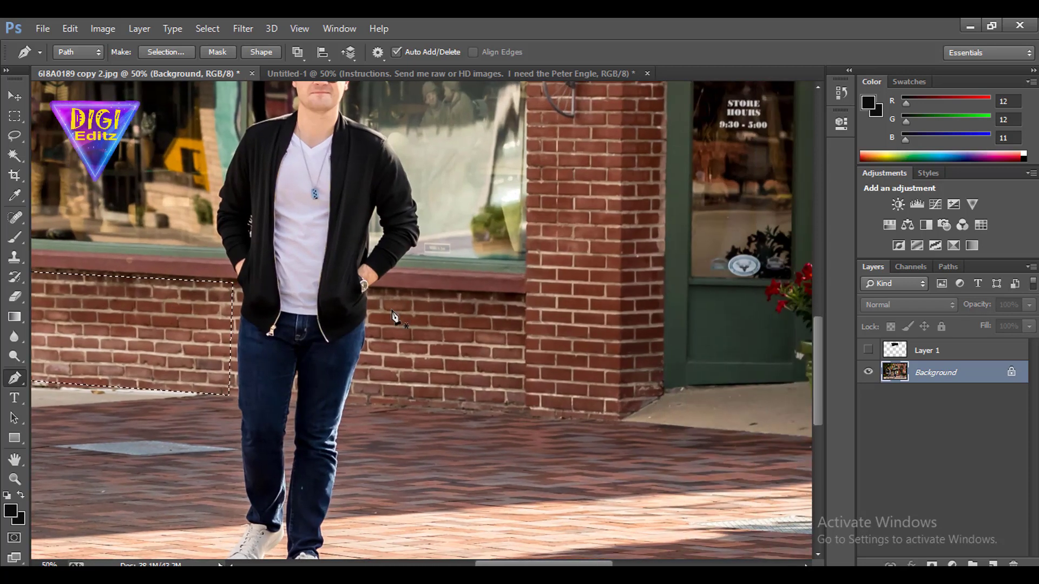
Copy the selected bricks to their own layer and move the patch over the banner gap.
{"action": "key", "text": "ctrl+j"}
{"action": "key", "text": "v"}
{"action": "left_click_drag", "start_coordinate": [392, 313], "coordinate": [723, 131]}
{"action": "left_click_drag", "start_coordinate": [562, 244], "coordinate": [541, 395]}
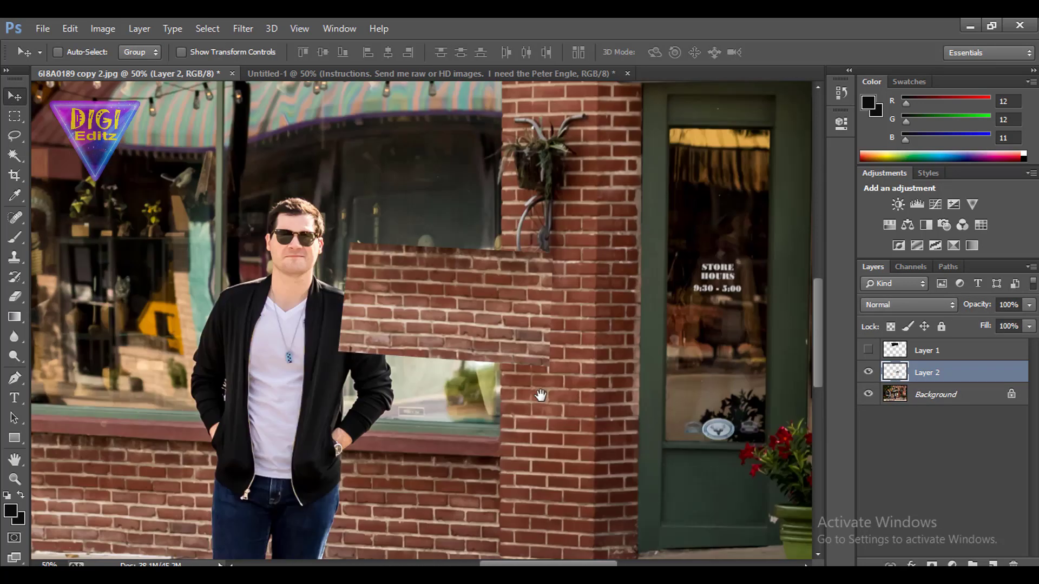
{"action": "scroll", "coordinate": [540, 395], "scroll_direction": "up", "scroll_amount": 3}
{"action": "scroll", "coordinate": [486, 471], "scroll_direction": "up", "scroll_amount": 5}
{"action": "mouse_move", "coordinate": [538, 433]}
{"action": "left_mouse_down"}
{"action": "mouse_move", "coordinate": [482, 301]}
{"action": "mouse_move", "coordinate": [487, 316]}
{"action": "left_mouse_up"}
Rotate and shift the brick patch to match the wall's slope.
{"action": "key", "text": "ctrl+t"}
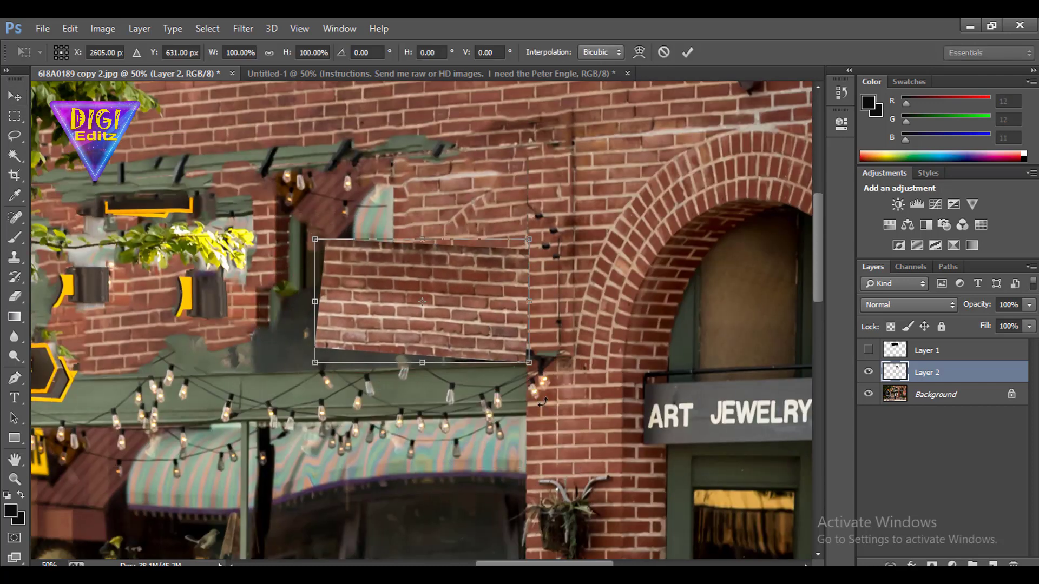
{"action": "left_click_drag", "start_coordinate": [541, 401], "coordinate": [576, 362]}
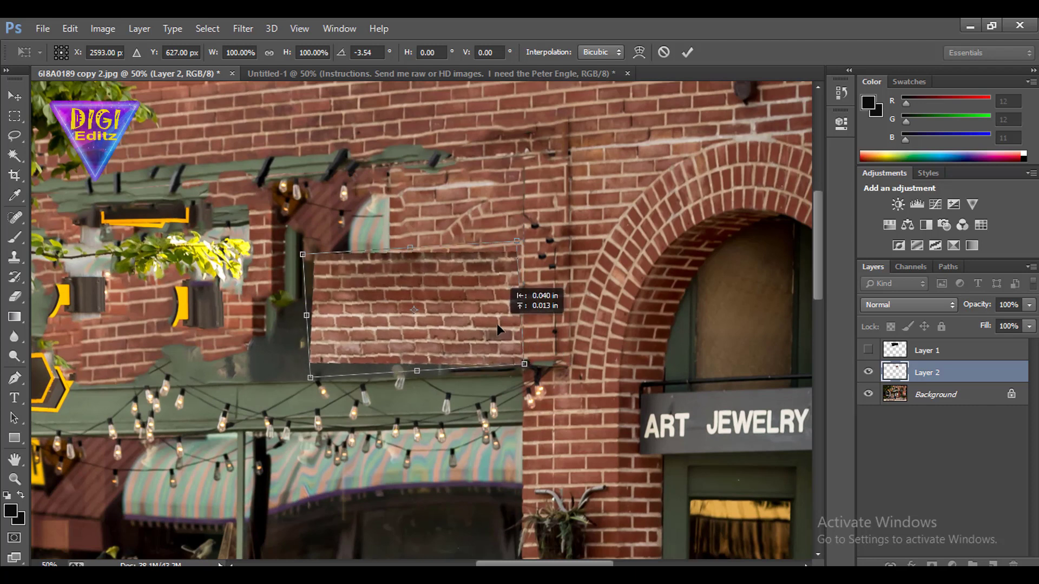
{"action": "mouse_move", "coordinate": [499, 324]}
{"action": "left_mouse_down"}
{"action": "mouse_move", "coordinate": [498, 358]}
{"action": "mouse_move", "coordinate": [484, 350]}
{"action": "left_mouse_up"}
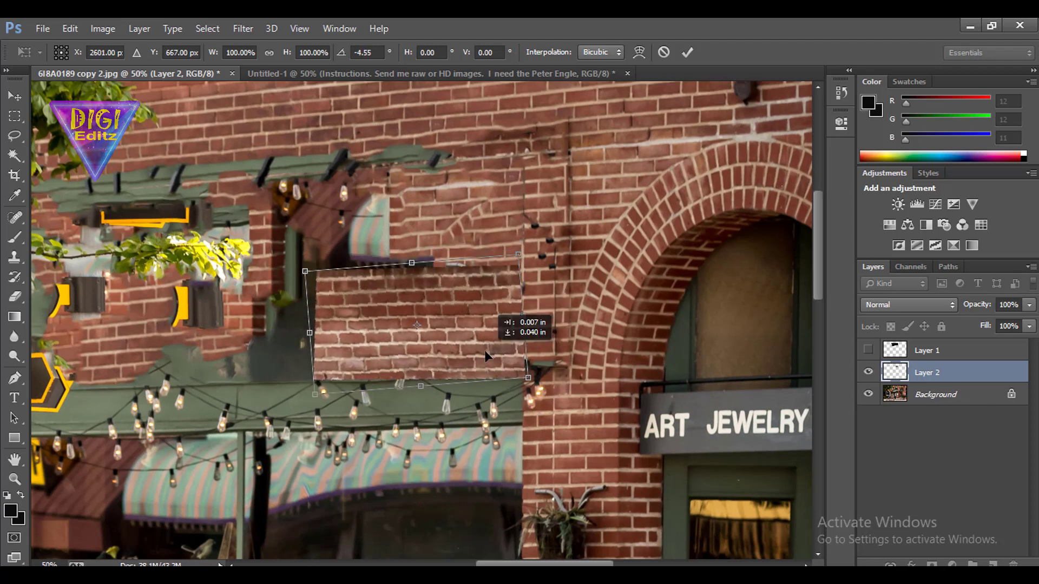
{"action": "key", "text": "Return"}
{"action": "mouse_move", "coordinate": [545, 300]}
{"action": "left_mouse_down"}
{"action": "mouse_move", "coordinate": [605, 329]}
{"action": "mouse_move", "coordinate": [553, 254]}
{"action": "mouse_move", "coordinate": [550, 223]}
{"action": "left_mouse_up"}
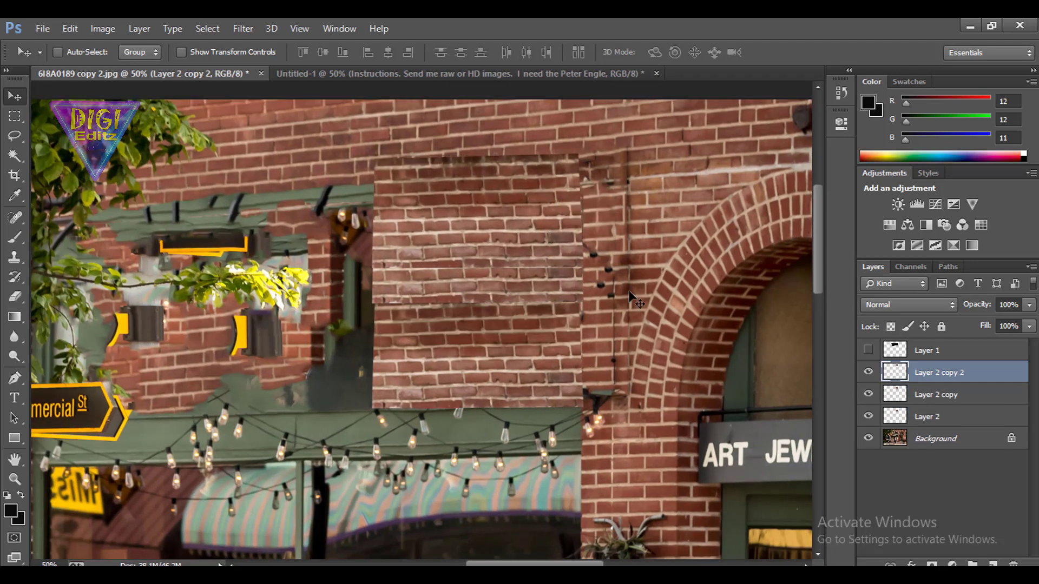
Merge the three brick patch layers and place a copy further left over the banner.
{"action": "left_click", "coordinate": [926, 417], "text": "shift"}
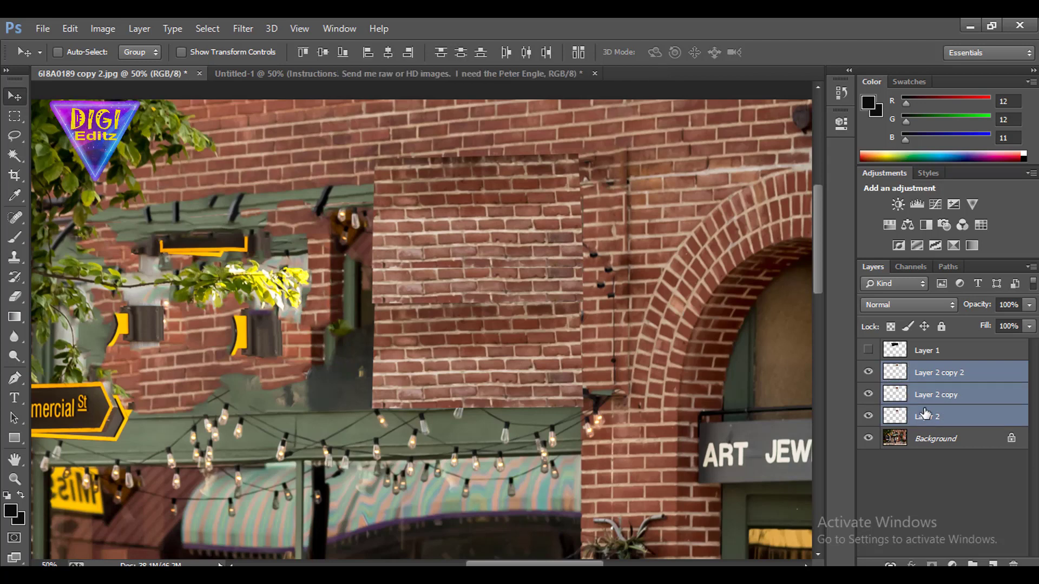
{"action": "key", "text": "ctrl+e"}
{"action": "mouse_move", "coordinate": [569, 349]}
{"action": "left_mouse_down"}
{"action": "mouse_move", "coordinate": [357, 355]}
{"action": "mouse_move", "coordinate": [368, 355]}
{"action": "left_mouse_up"}
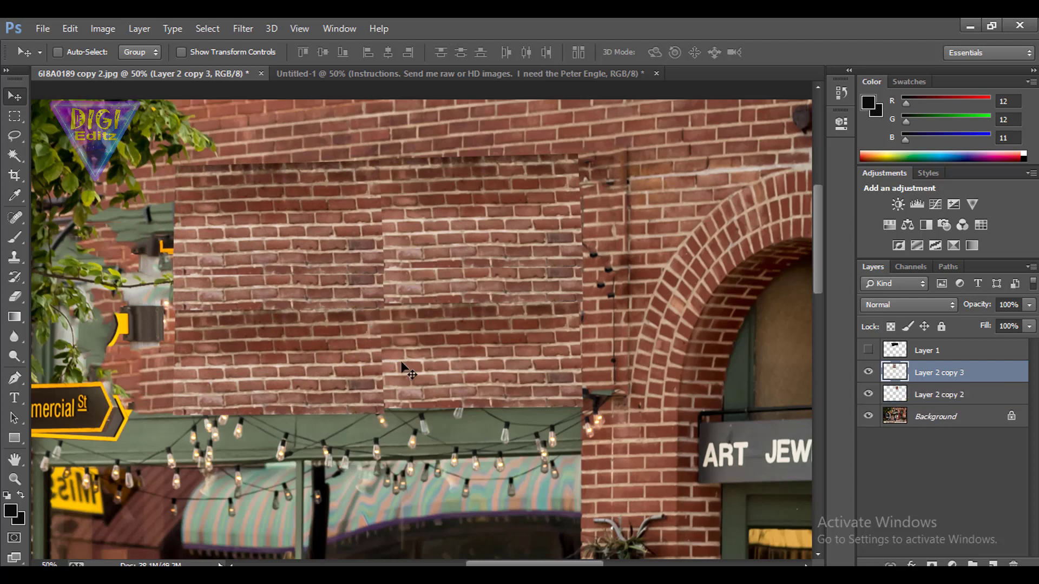
{"action": "scroll", "coordinate": [494, 360], "scroll_direction": "left", "scroll_amount": 2}
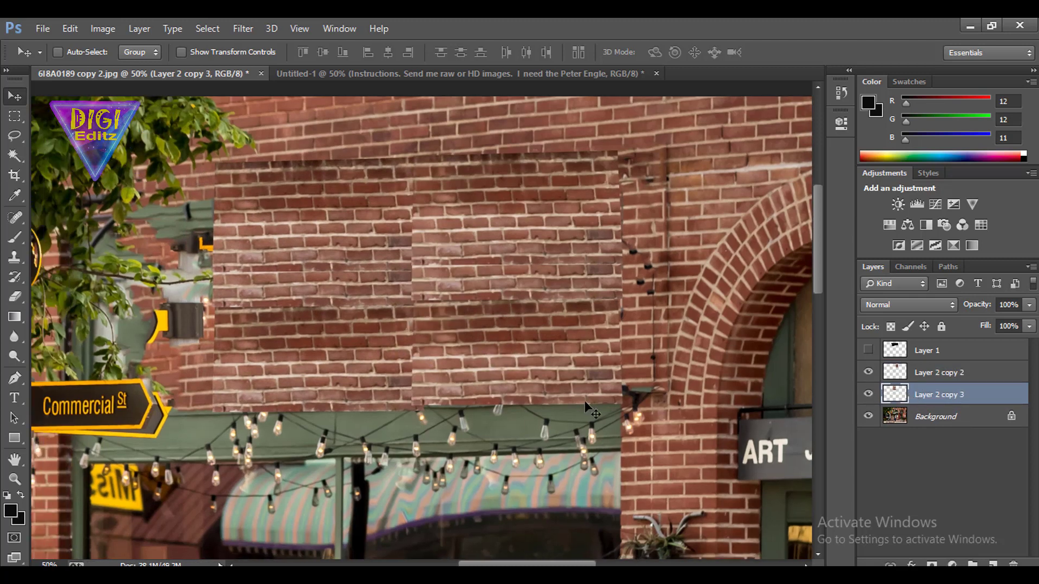
{"action": "left_click_drag", "start_coordinate": [342, 340], "coordinate": [161, 339]}
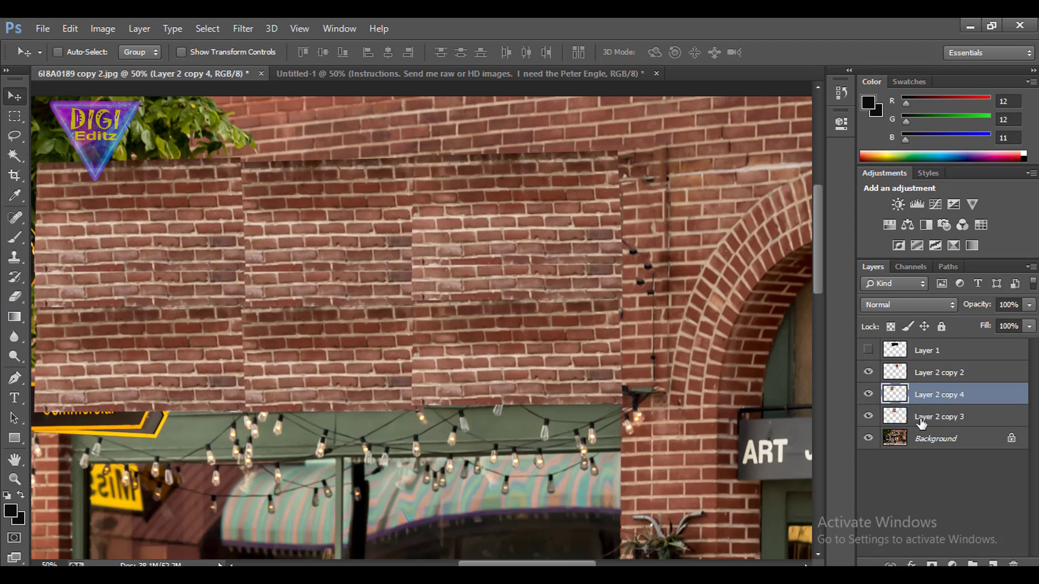
Merge the brick copies into one layer and set up an 87 px Clone Stamp.
{"action": "left_click_drag", "start_coordinate": [921, 423], "coordinate": [926, 381]}
{"action": "key", "text": "ctrl+e"}
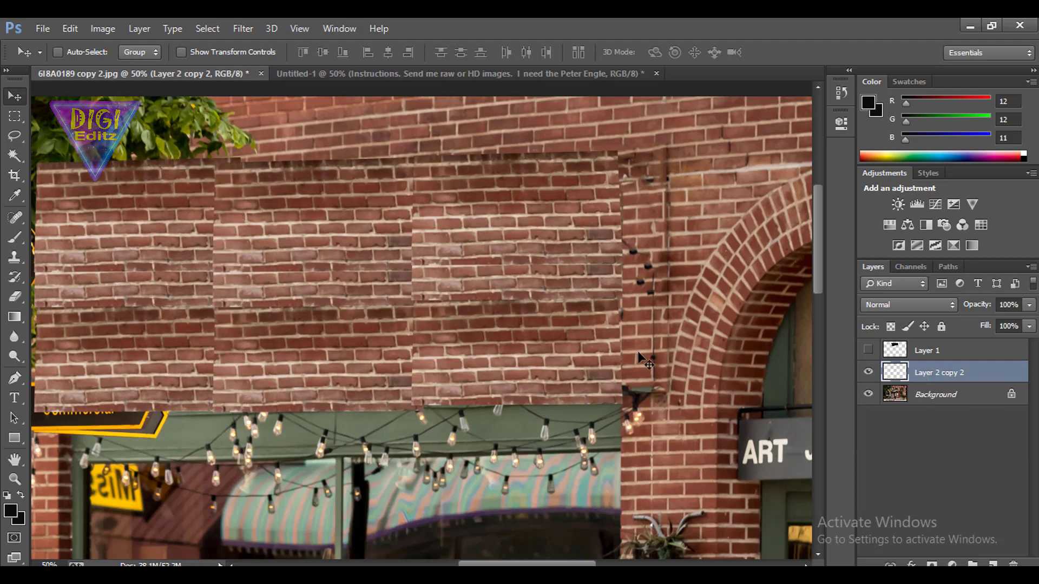
{"action": "left_click", "coordinate": [15, 257]}
{"action": "left_click", "coordinate": [78, 51]}
Set the Clone Stamp to 87 px and clone clean bricks over the bottom and upper seams.
{"action": "left_click_drag", "start_coordinate": [92, 88], "coordinate": [121, 89]}
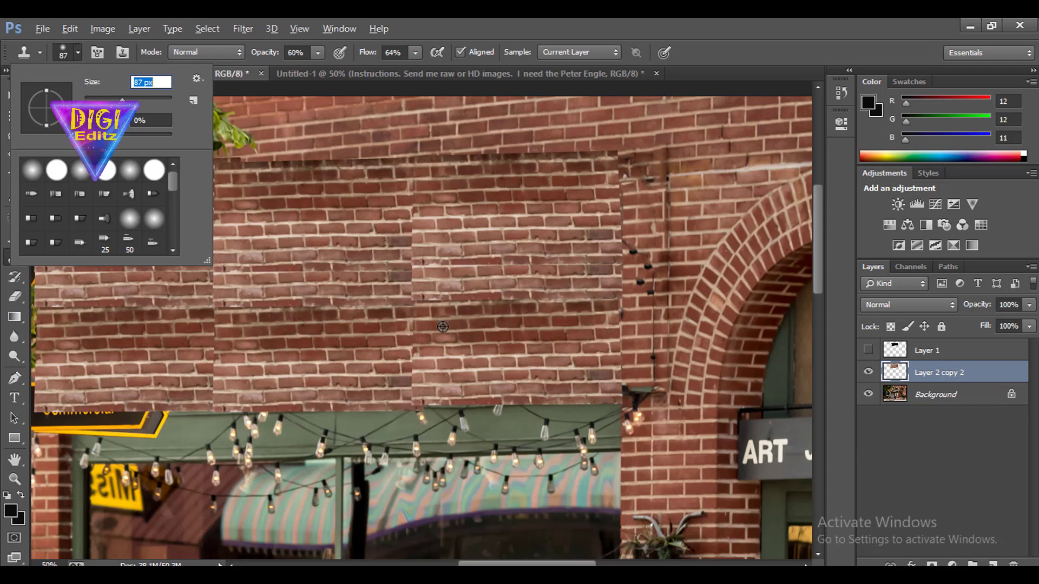
{"action": "key", "text": "Return"}
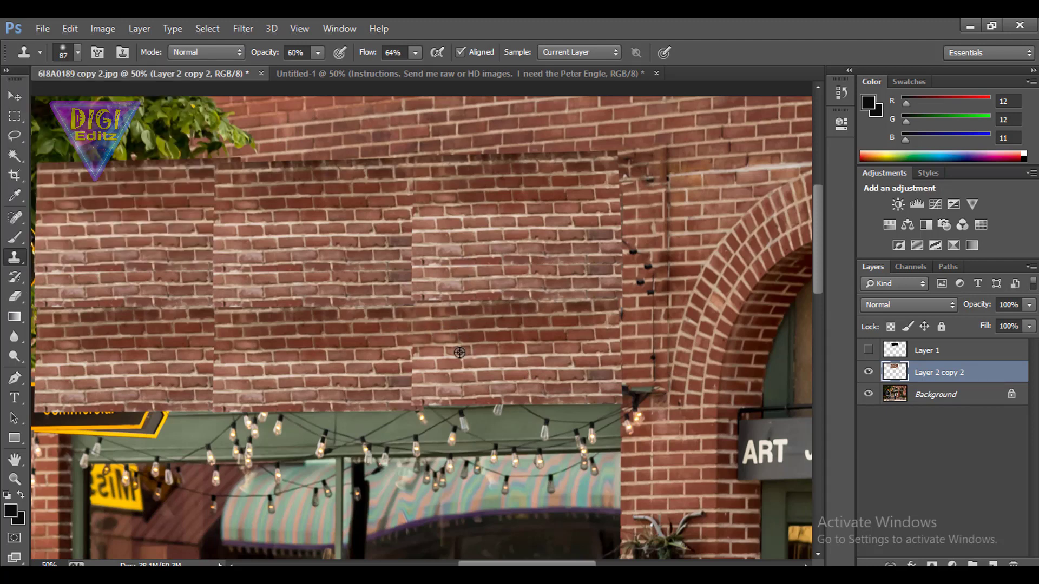
{"action": "left_click", "coordinate": [459, 352], "text": "alt"}
{"action": "left_click", "coordinate": [412, 380]}
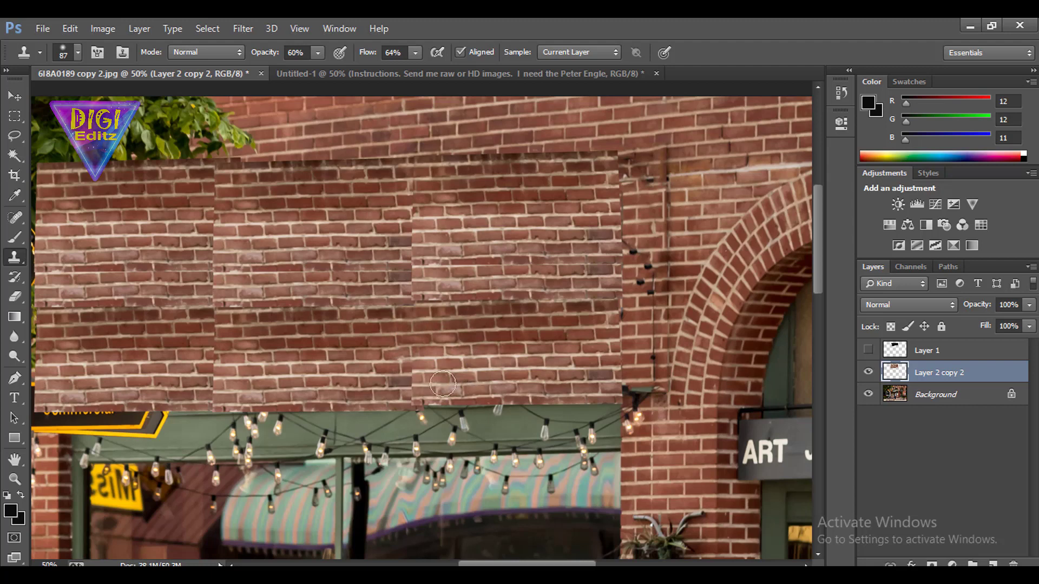
{"action": "left_click", "coordinate": [475, 234], "text": "alt"}
{"action": "left_click", "coordinate": [409, 243]}
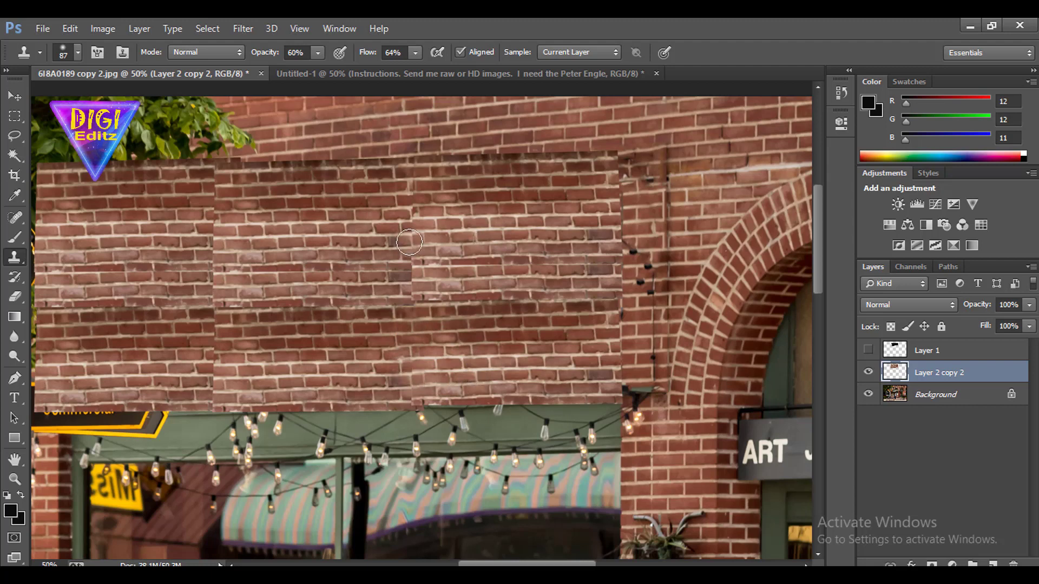
Clone bricks over the middle seam and along the vertical seam on the left.
{"action": "left_click", "coordinate": [523, 274], "text": "alt"}
{"action": "left_click", "coordinate": [409, 280]}
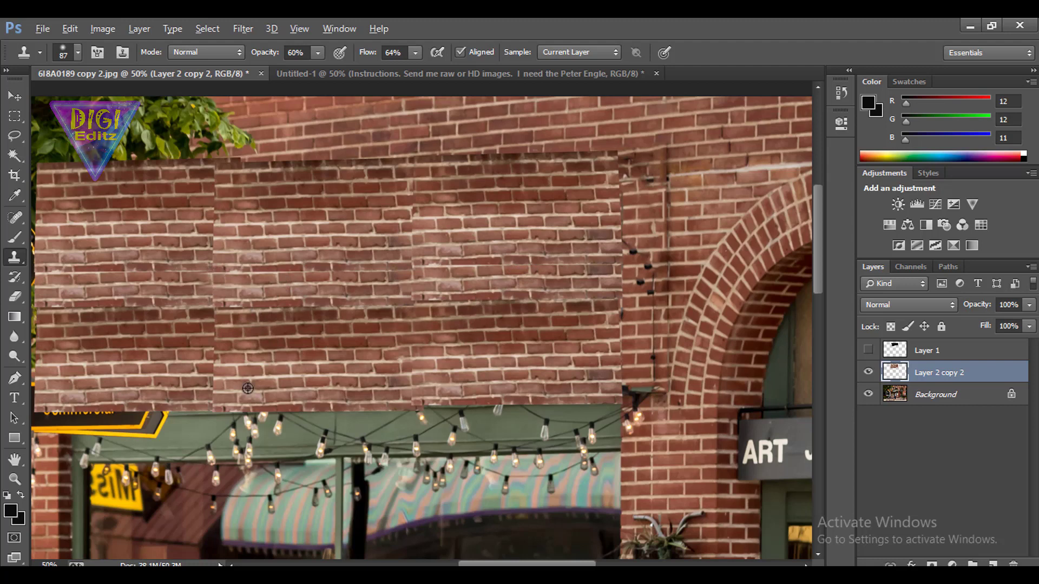
{"action": "left_click", "coordinate": [267, 330], "text": "alt"}
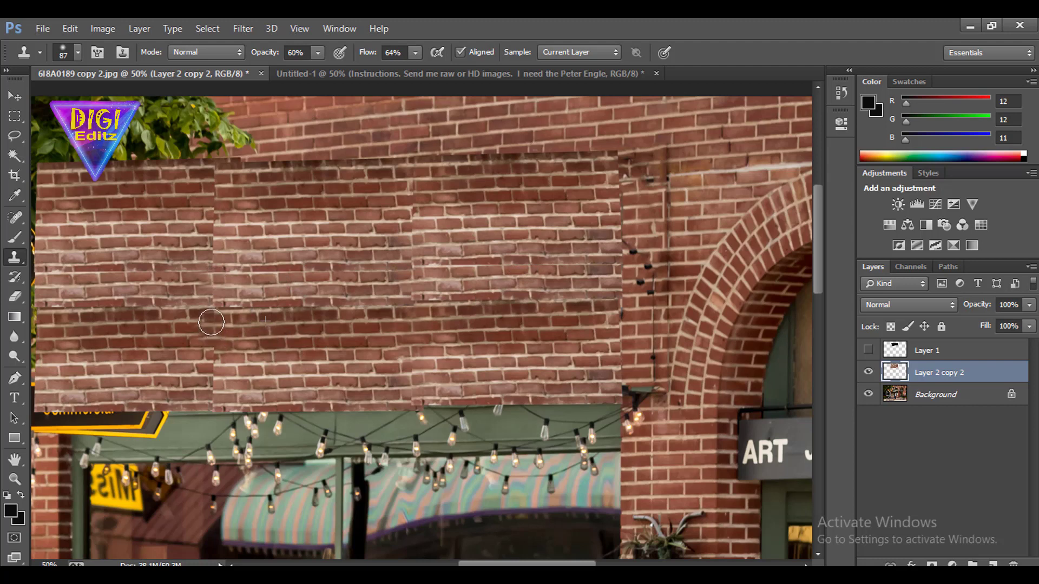
{"action": "left_click", "coordinate": [281, 401], "text": "alt"}
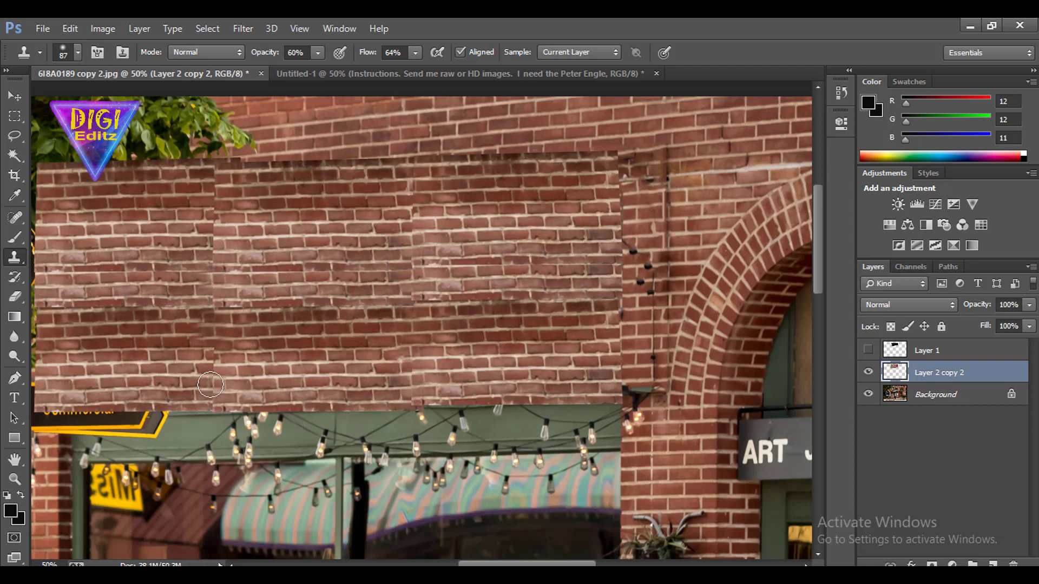
{"action": "left_click", "coordinate": [297, 260], "text": "alt"}
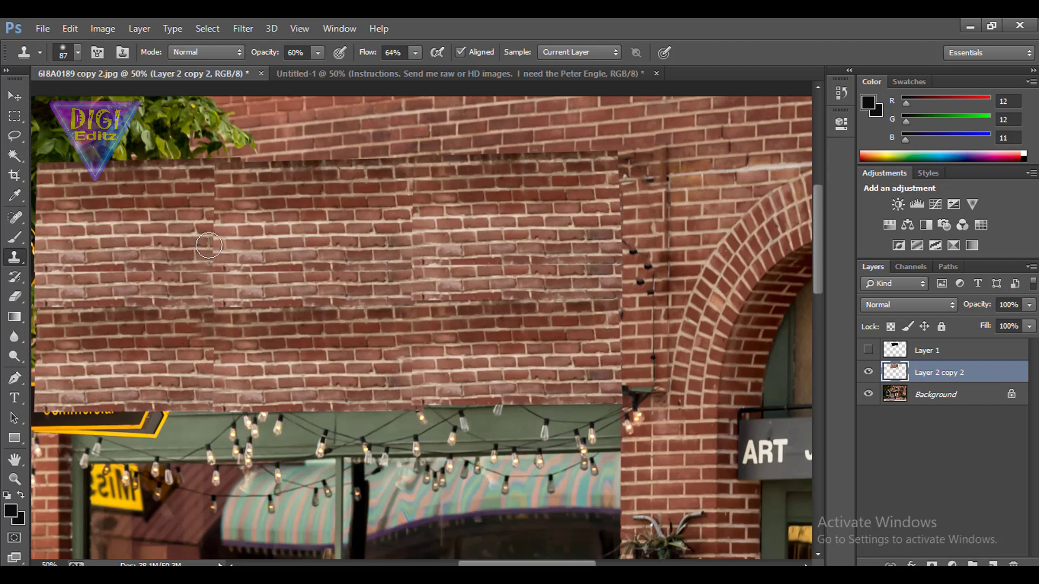
{"action": "left_click_drag", "start_coordinate": [209, 245], "coordinate": [214, 194]}
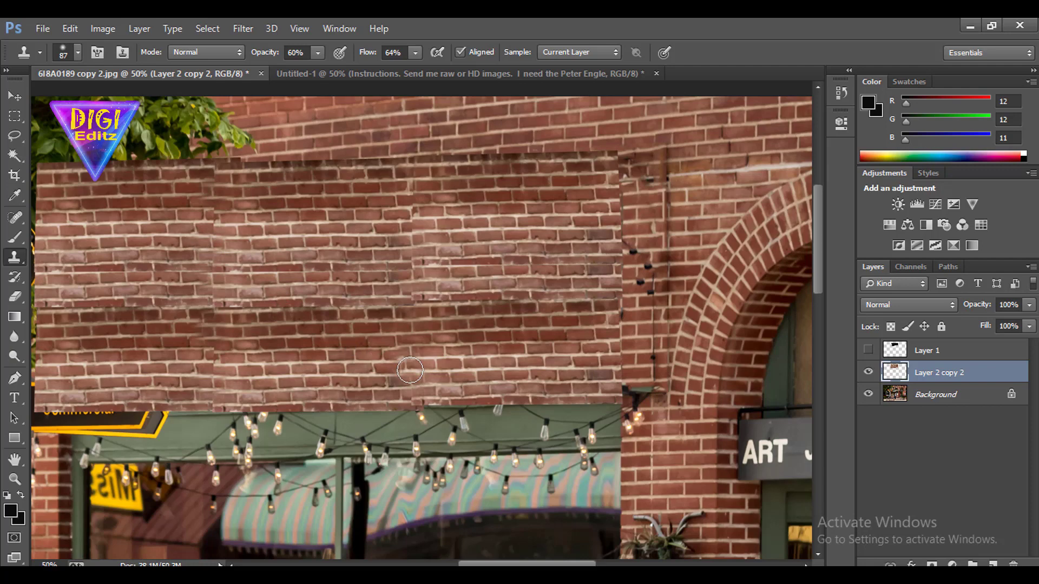
{"action": "key", "text": "ctrl+minus"}
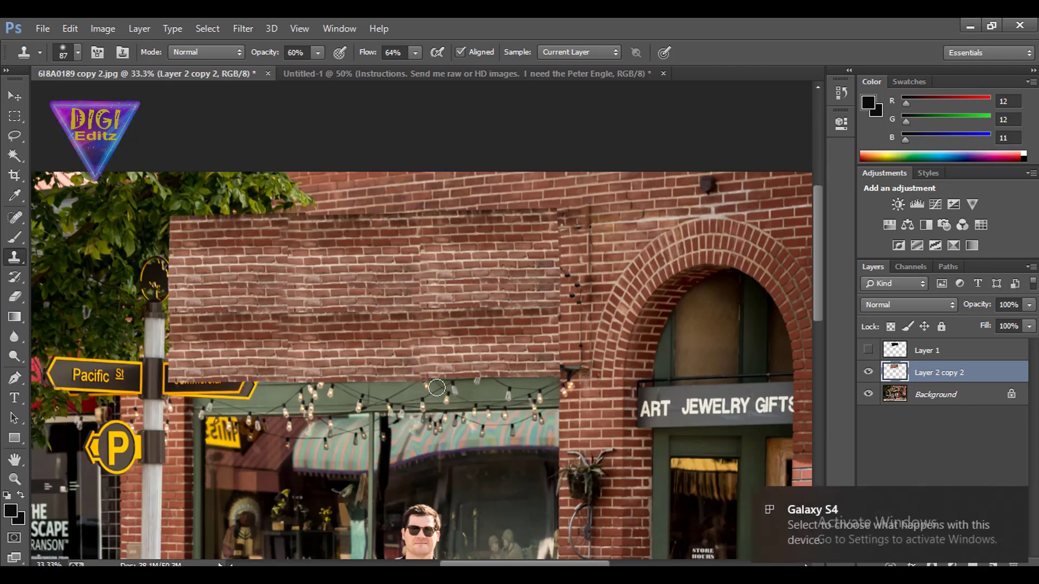
{"action": "left_click_drag", "start_coordinate": [436, 388], "coordinate": [499, 469]}
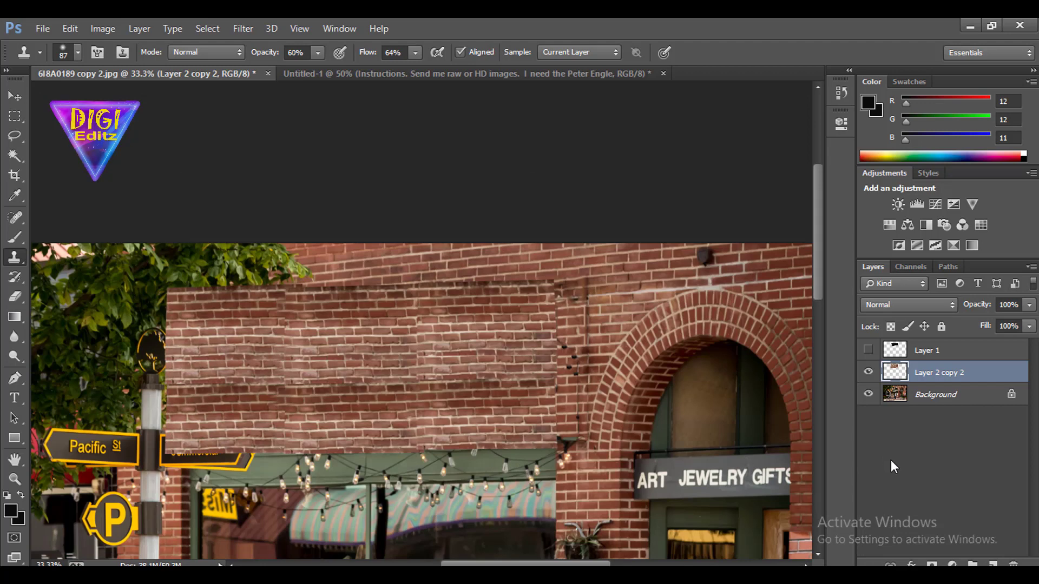
Magic Wand-select the black banner area on the mask layer and duplicate the Background layer.
{"action": "left_click", "coordinate": [926, 350]}
{"action": "left_click", "coordinate": [868, 350]}
{"action": "key", "text": "w"}
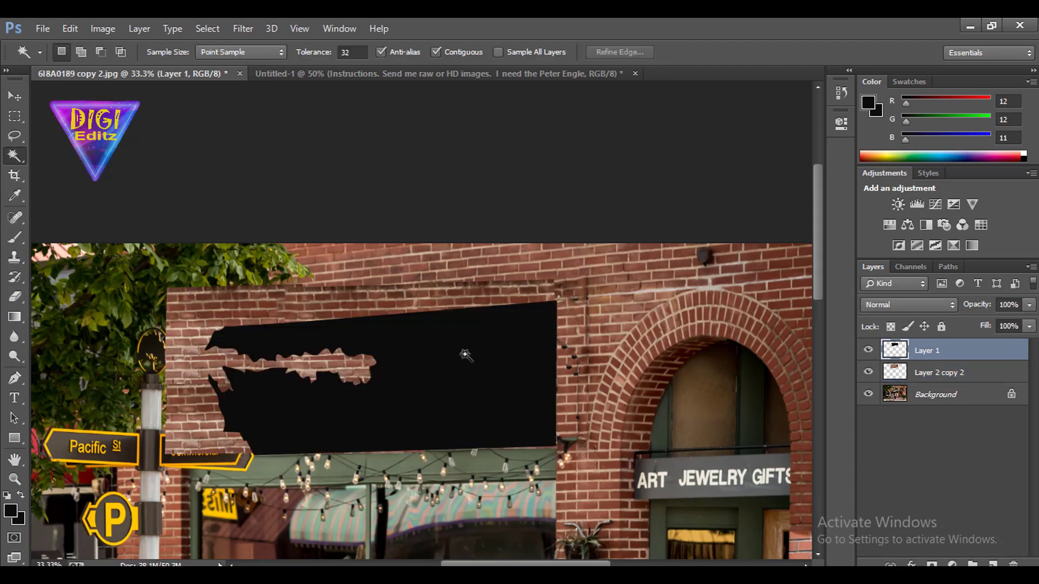
{"action": "left_click", "coordinate": [464, 354]}
{"action": "left_click", "coordinate": [936, 395]}
{"action": "right_click", "coordinate": [936, 395]}
{"action": "left_click", "coordinate": [920, 252]}
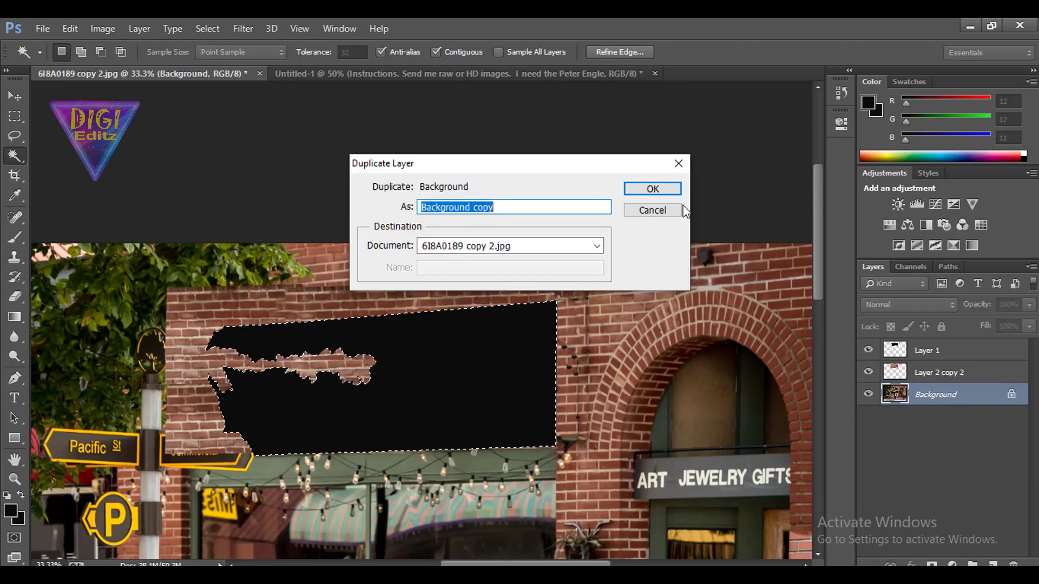
{"action": "left_click", "coordinate": [653, 188]}
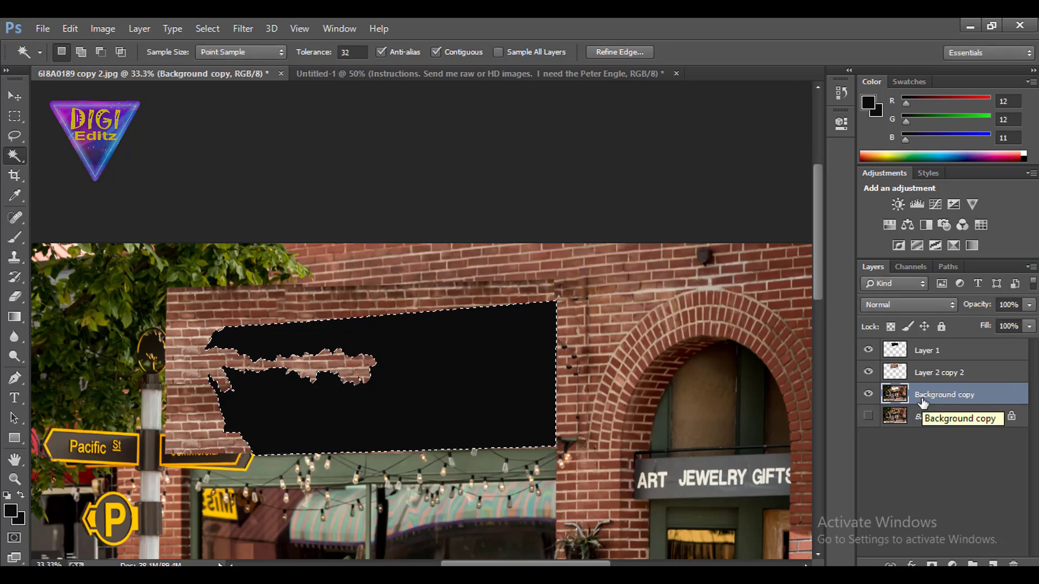
Hide the mask layer, deselect, and place the brick layer beneath the Background copy.
{"action": "left_click", "coordinate": [868, 350]}
{"action": "left_click", "coordinate": [868, 372]}
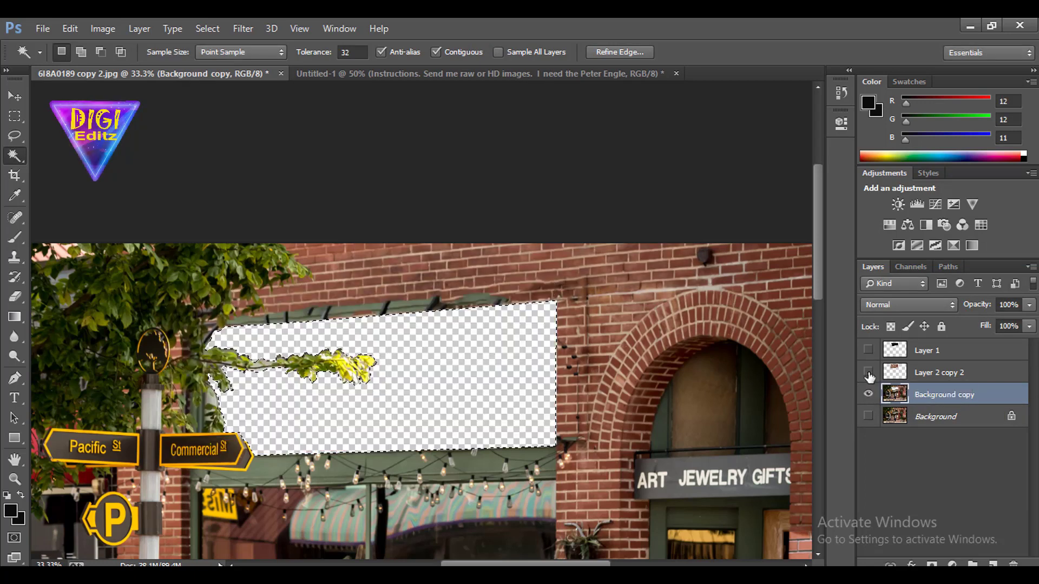
{"action": "key", "text": "m"}
{"action": "key", "text": "ctrl+d"}
{"action": "left_click", "coordinate": [868, 372]}
{"action": "mouse_move", "coordinate": [928, 373]}
{"action": "left_mouse_down"}
{"action": "mouse_move", "coordinate": [928, 399]}
{"action": "mouse_move", "coordinate": [927, 367]}
{"action": "left_mouse_up"}
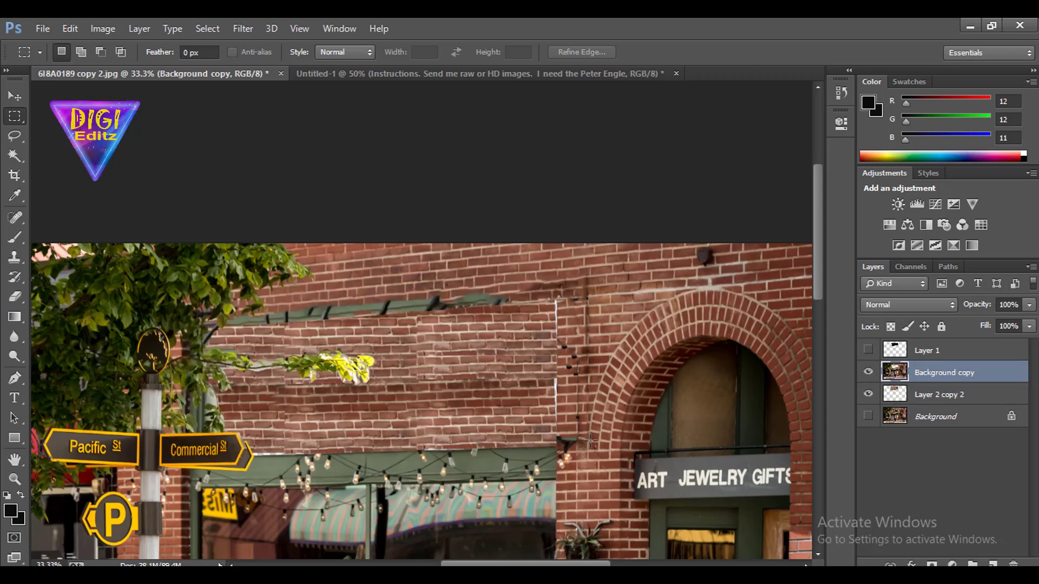
{"action": "key", "text": "ctrl+plus"}
{"action": "key", "text": "ctrl+plus"}
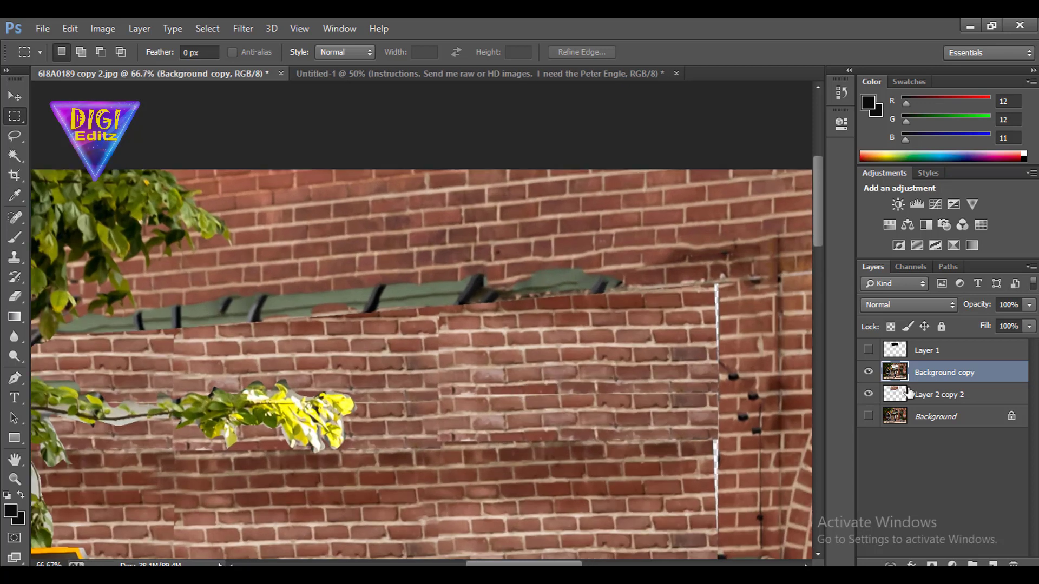
Erase the green gutter above the bricks on Background copy with a 92 px Eraser.
{"action": "left_click", "coordinate": [868, 372]}
{"action": "left_click", "coordinate": [868, 371]}
{"action": "left_click", "coordinate": [15, 296]}
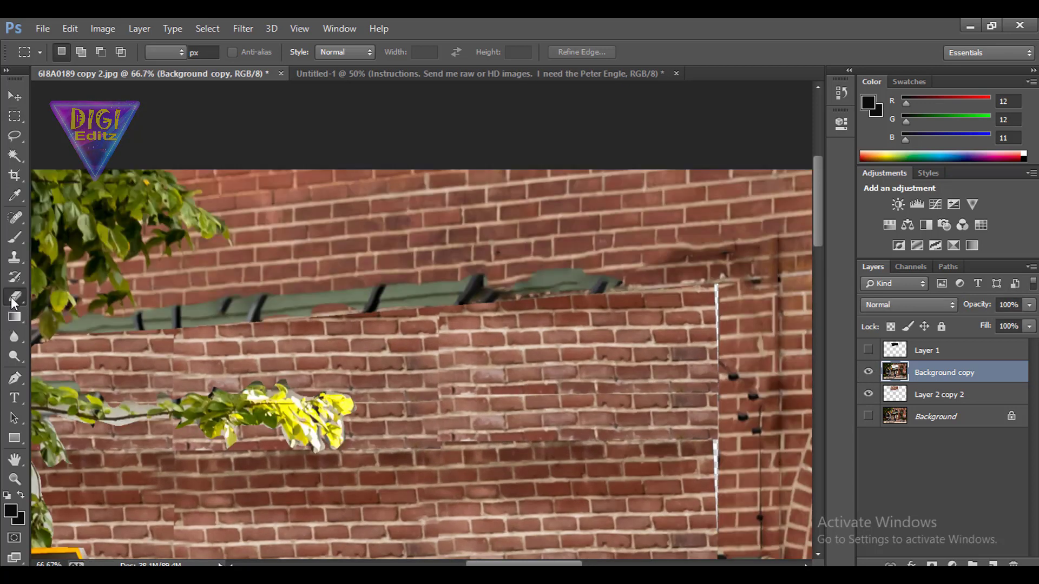
{"action": "left_click", "coordinate": [78, 52]}
{"action": "type", "text": "92"}
{"action": "key", "text": "Return"}
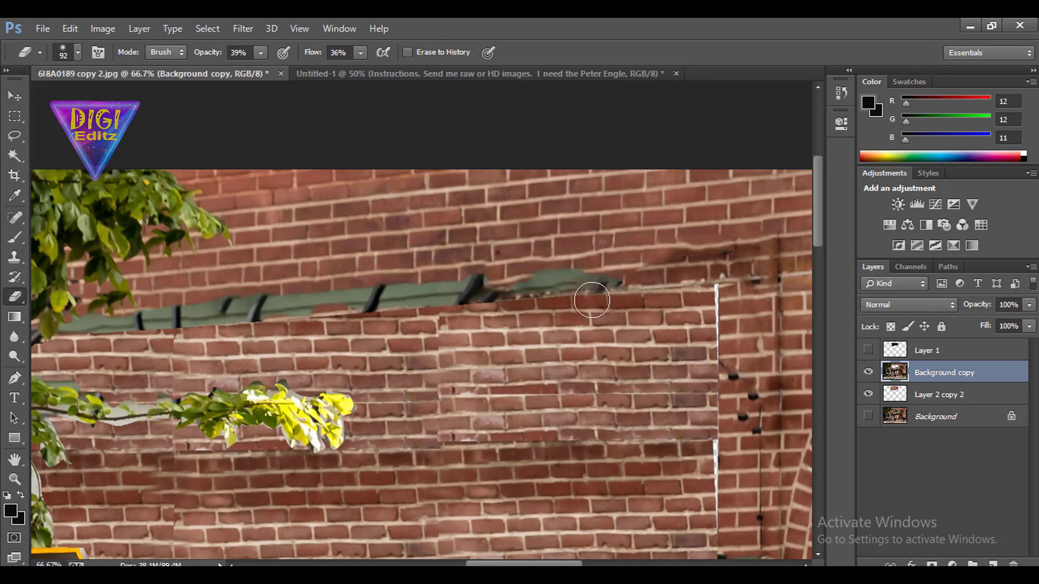
{"action": "left_click_drag", "start_coordinate": [597, 292], "coordinate": [254, 311]}
{"action": "scroll", "coordinate": [324, 308], "scroll_direction": "left", "scroll_amount": 5}
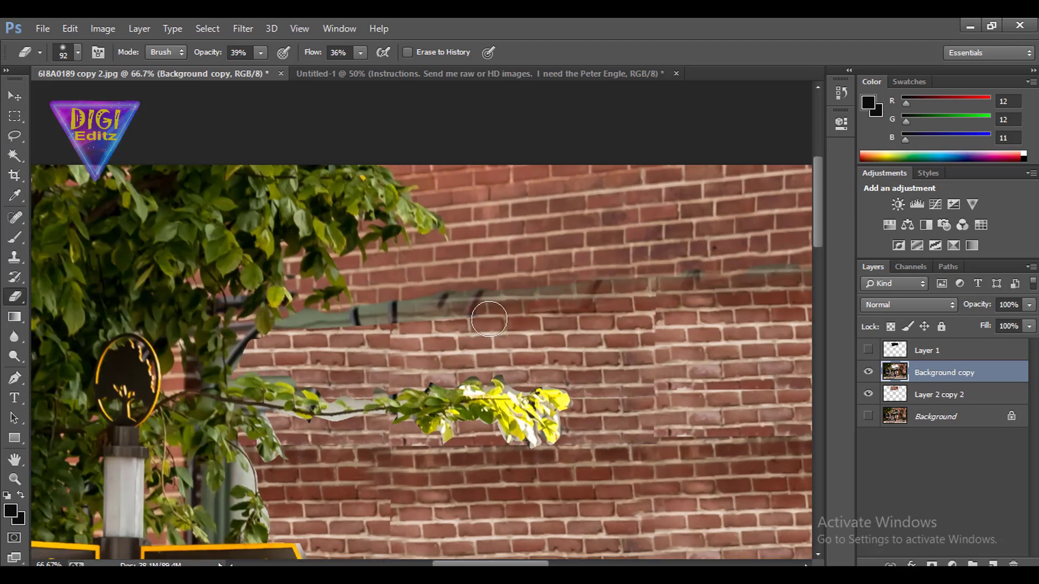
{"action": "left_click_drag", "start_coordinate": [470, 303], "coordinate": [591, 307]}
{"action": "left_click_drag", "start_coordinate": [327, 319], "coordinate": [413, 322]}
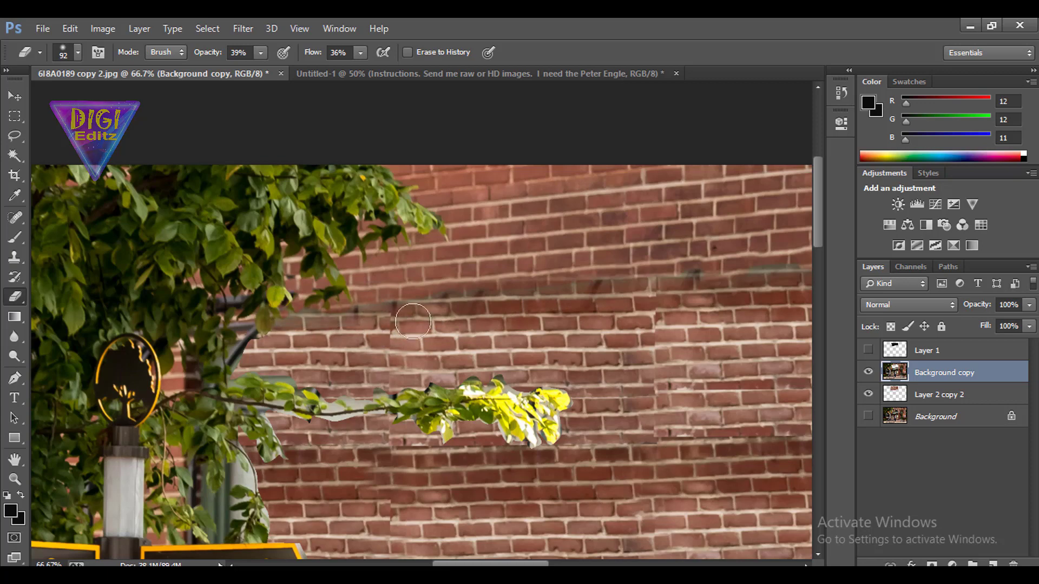
{"action": "scroll", "coordinate": [493, 355], "scroll_direction": "down", "scroll_amount": 3}
{"action": "scroll", "coordinate": [570, 274], "scroll_direction": "right", "scroll_amount": 5}
{"action": "scroll", "coordinate": [494, 290], "scroll_direction": "up", "scroll_amount": 1}
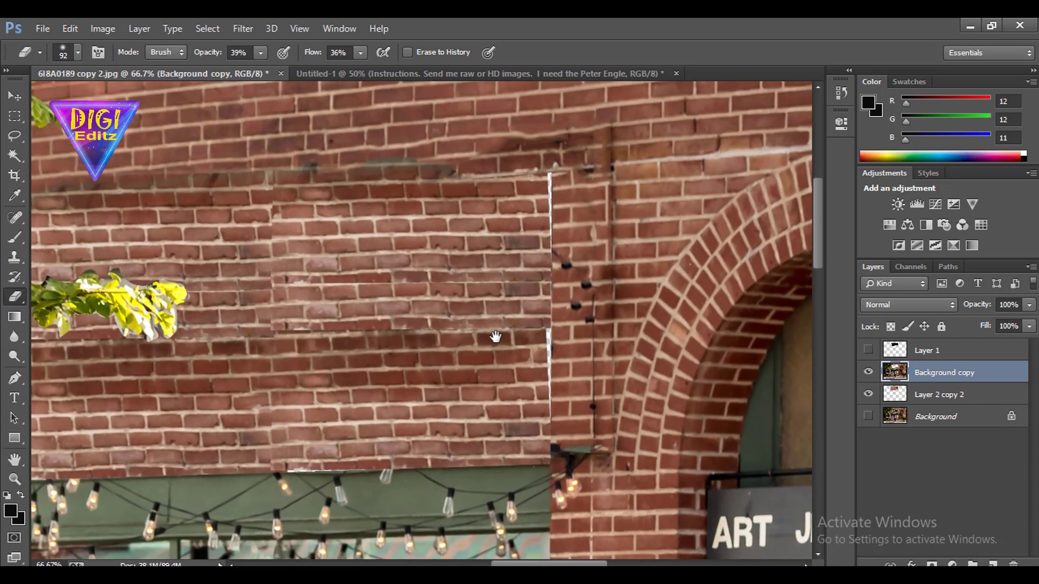
Nudge the brick layer slightly right and warp it to fit the wall.
{"action": "left_click", "coordinate": [919, 390]}
{"action": "key", "text": "v"}
{"action": "left_click_drag", "start_coordinate": [419, 261], "coordinate": [425, 260]}
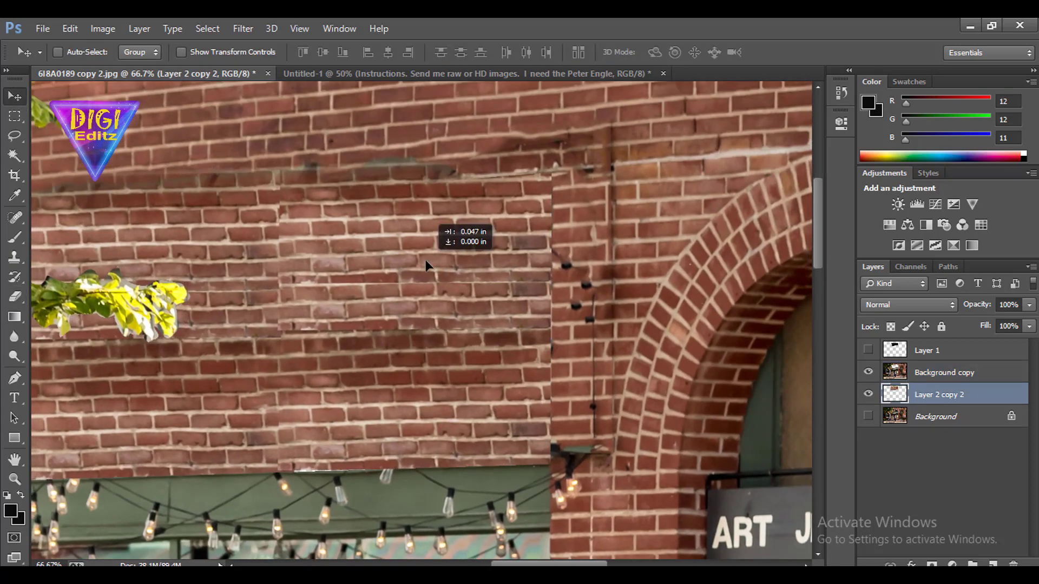
{"action": "key", "text": "ctrl+t"}
{"action": "right_click", "coordinate": [422, 257]}
{"action": "left_click", "coordinate": [444, 375]}
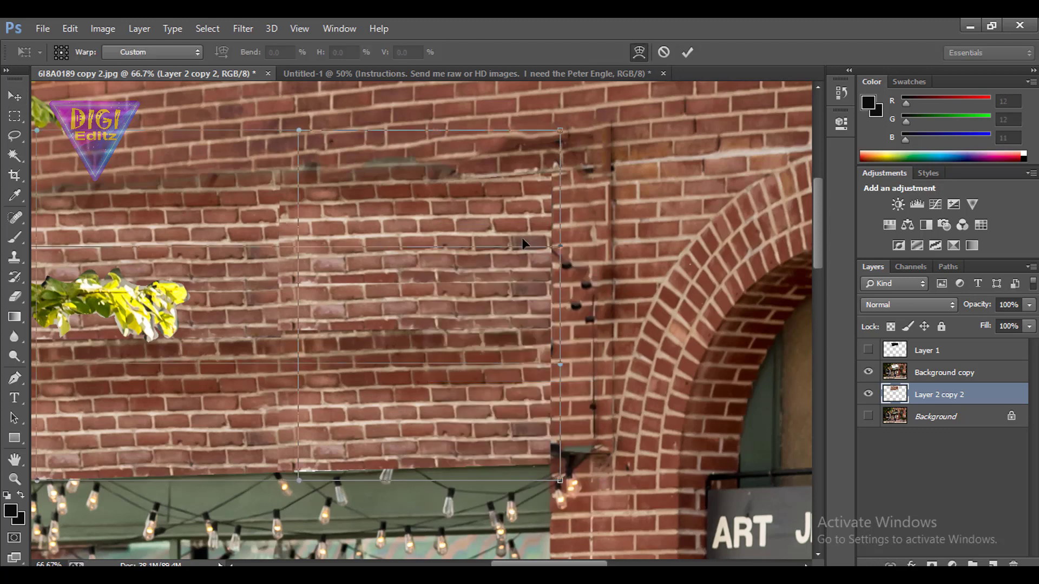
{"action": "key", "text": "Return"}
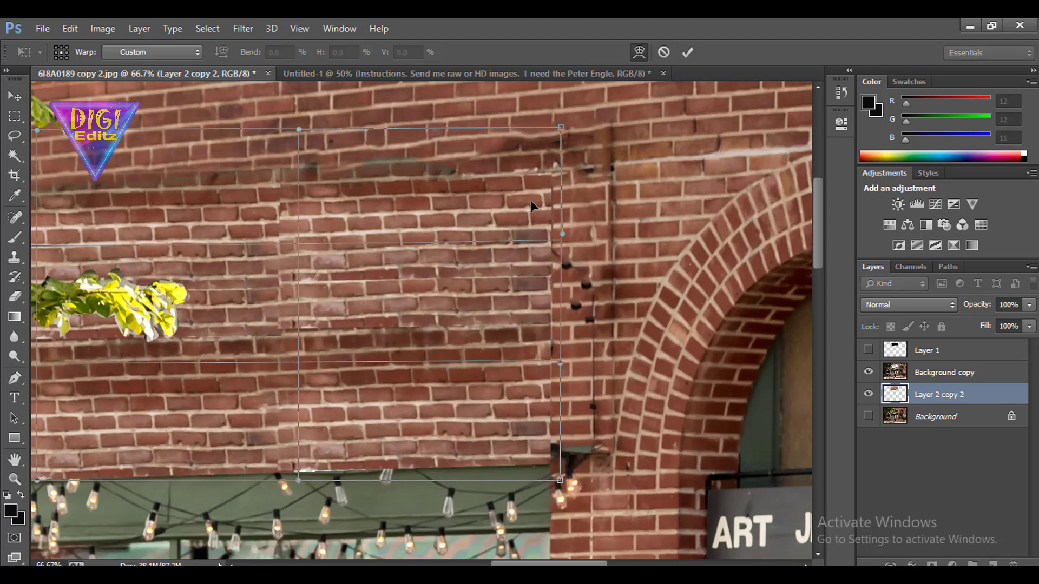
{"action": "key", "text": "ctrl+minus"}
{"action": "key", "text": "ctrl+minus"}
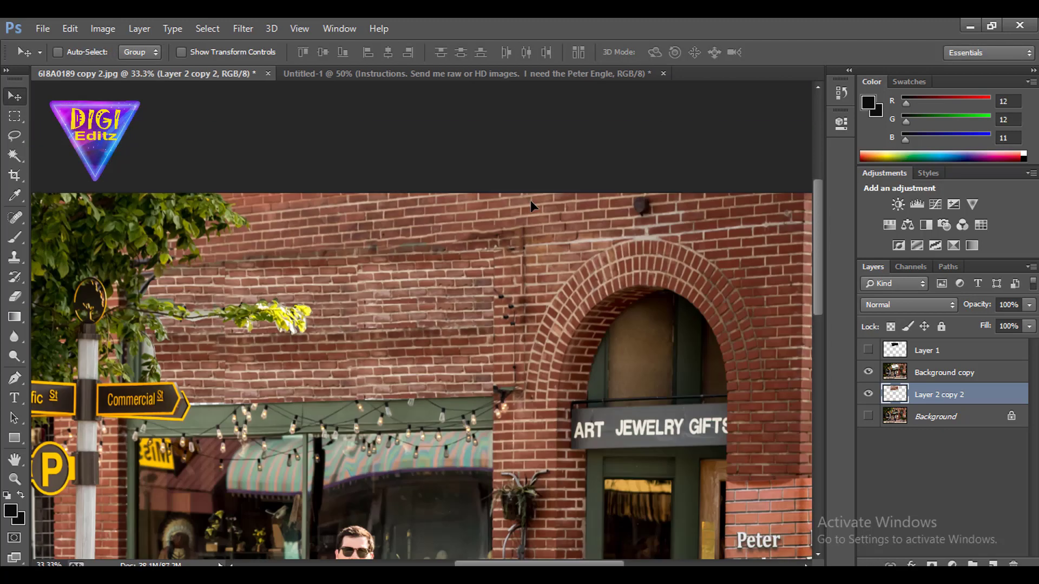
Brighten the brick patch with a Levels midtone of about 1.09.
{"action": "key", "text": "ctrl+l"}
{"action": "left_click_drag", "start_coordinate": [860, 211], "coordinate": [851, 211]}
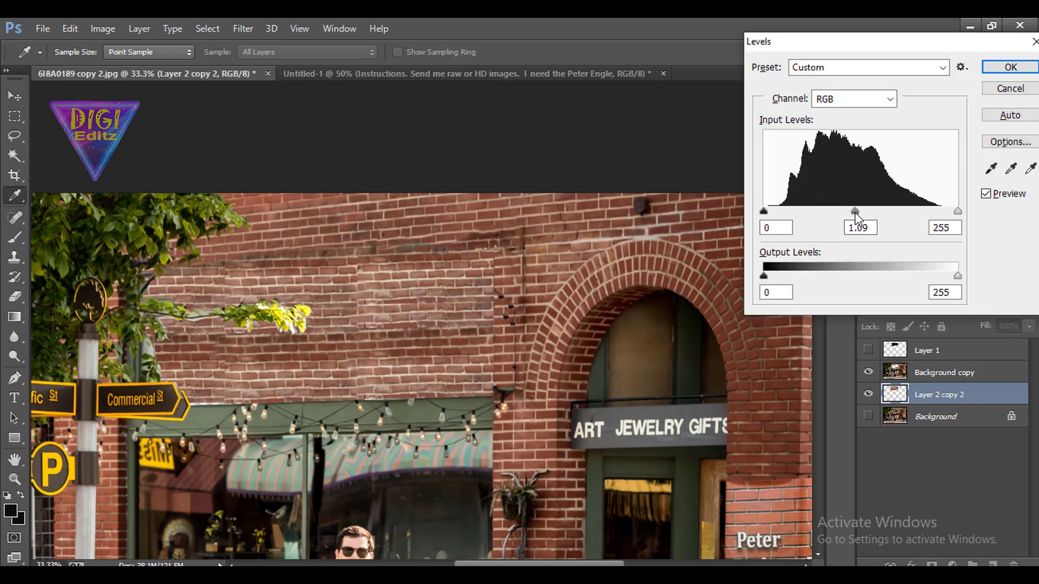
{"action": "left_click_drag", "start_coordinate": [947, 205], "coordinate": [958, 211]}
{"action": "left_click", "coordinate": [1011, 67]}
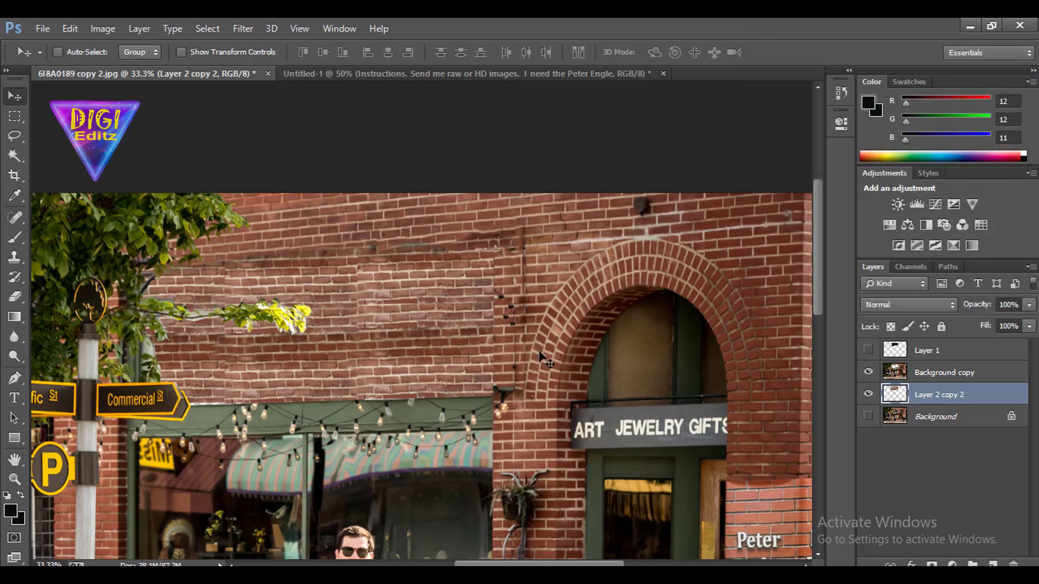
{"action": "key", "text": "ctrl+plus"}
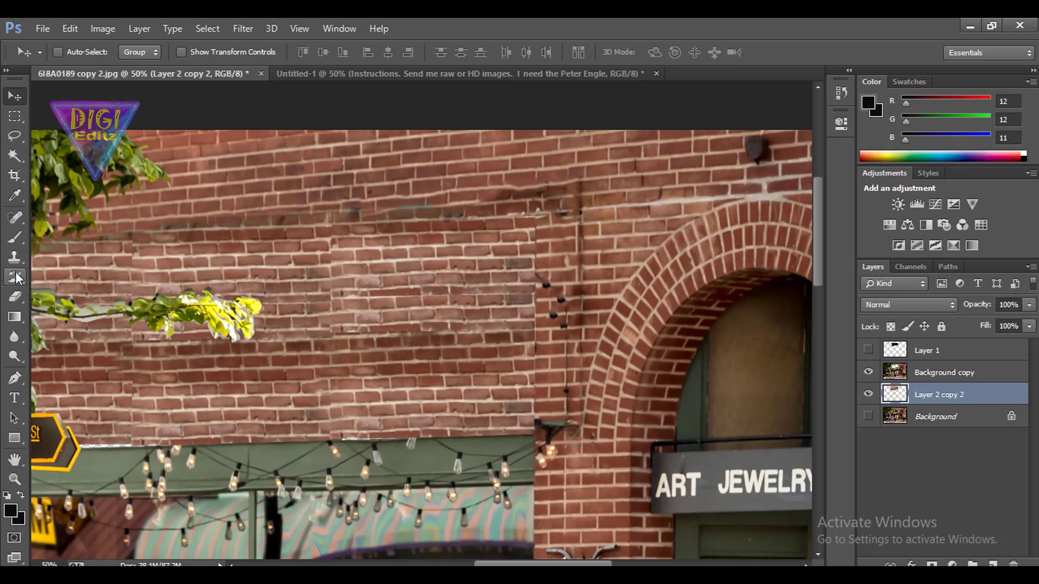
Clone Stamp bricks over the patch's visible seams and along its bottom edge.
{"action": "left_click", "coordinate": [14, 257]}
{"action": "left_click", "coordinate": [79, 52]}
{"action": "left_click", "coordinate": [418, 350]}
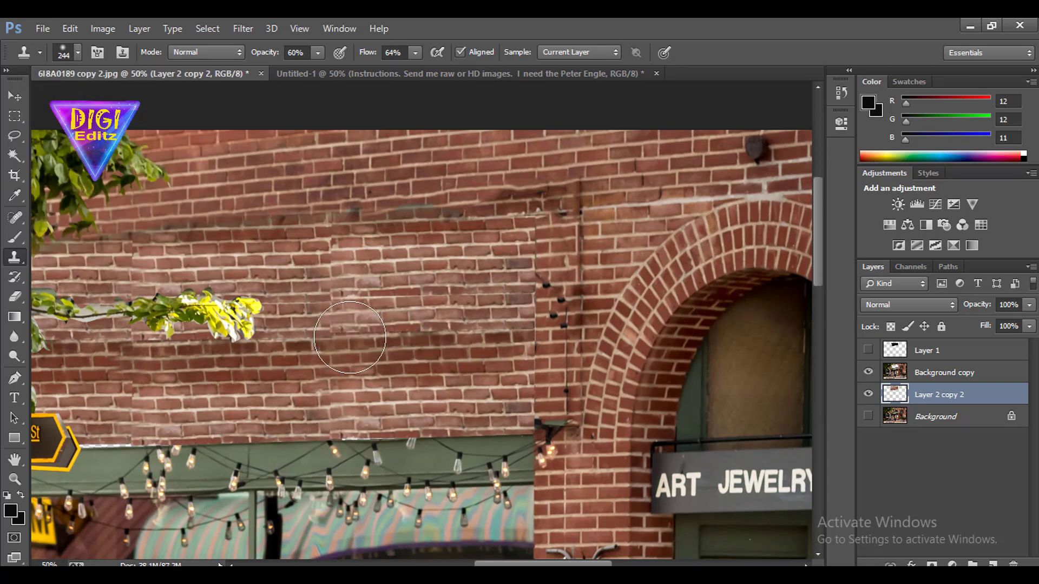
{"action": "left_click_drag", "start_coordinate": [349, 396], "coordinate": [373, 411]}
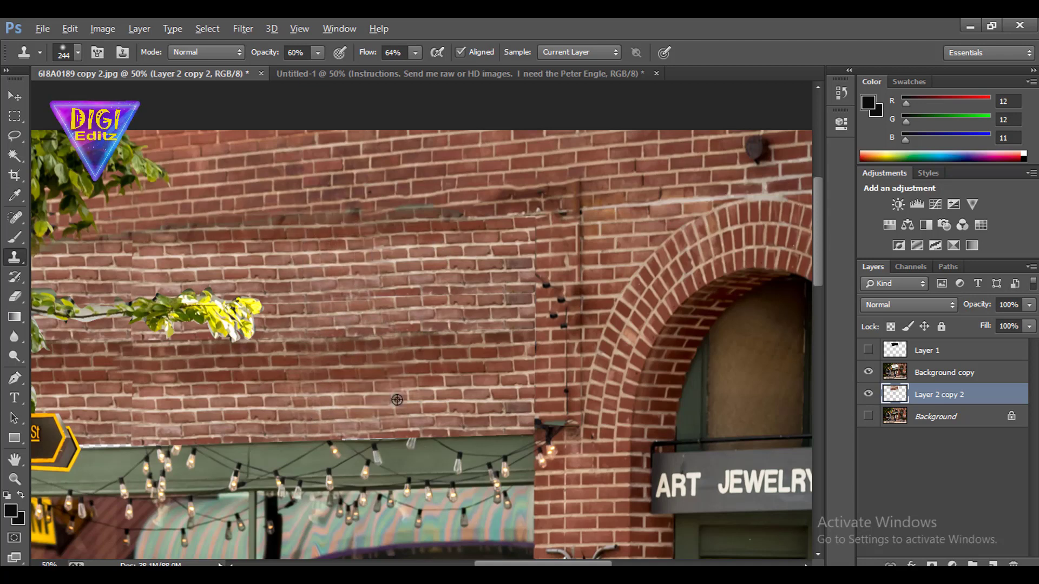
{"action": "mouse_move", "coordinate": [336, 254]}
{"action": "left_mouse_down"}
{"action": "mouse_move", "coordinate": [331, 316]}
{"action": "mouse_move", "coordinate": [298, 319]}
{"action": "left_mouse_up"}
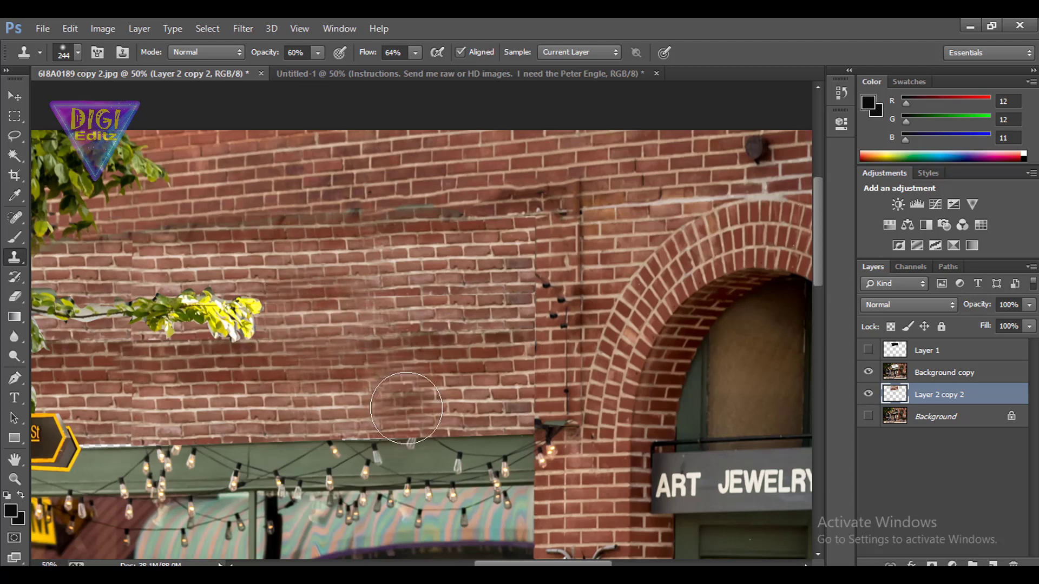
{"action": "left_click_drag", "start_coordinate": [444, 302], "coordinate": [410, 307]}
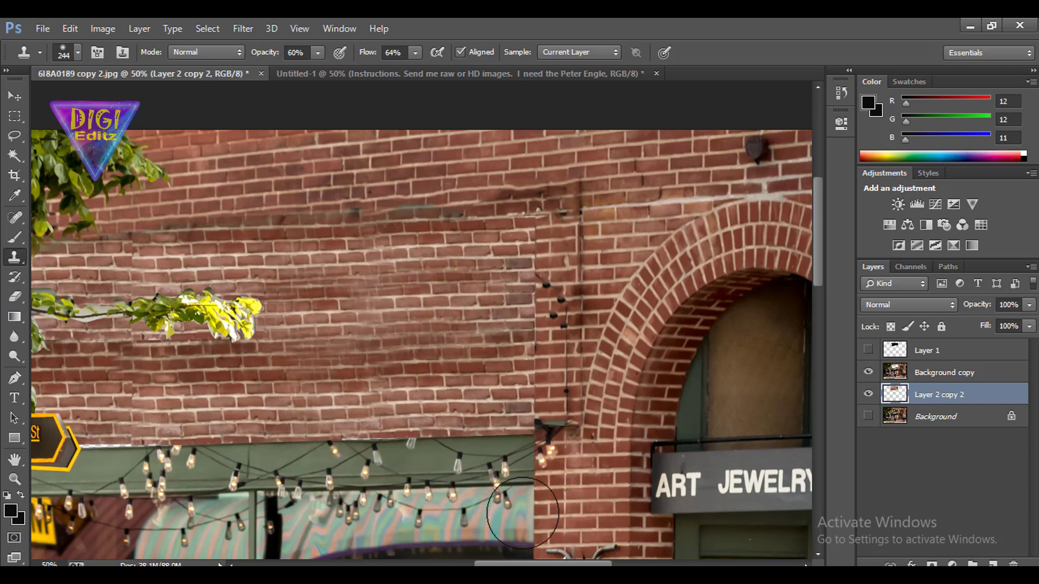
{"action": "mouse_move", "coordinate": [480, 413]}
{"action": "left_mouse_down"}
{"action": "mouse_move", "coordinate": [380, 324]}
{"action": "mouse_move", "coordinate": [551, 429]}
{"action": "mouse_move", "coordinate": [644, 457]}
{"action": "left_mouse_up"}
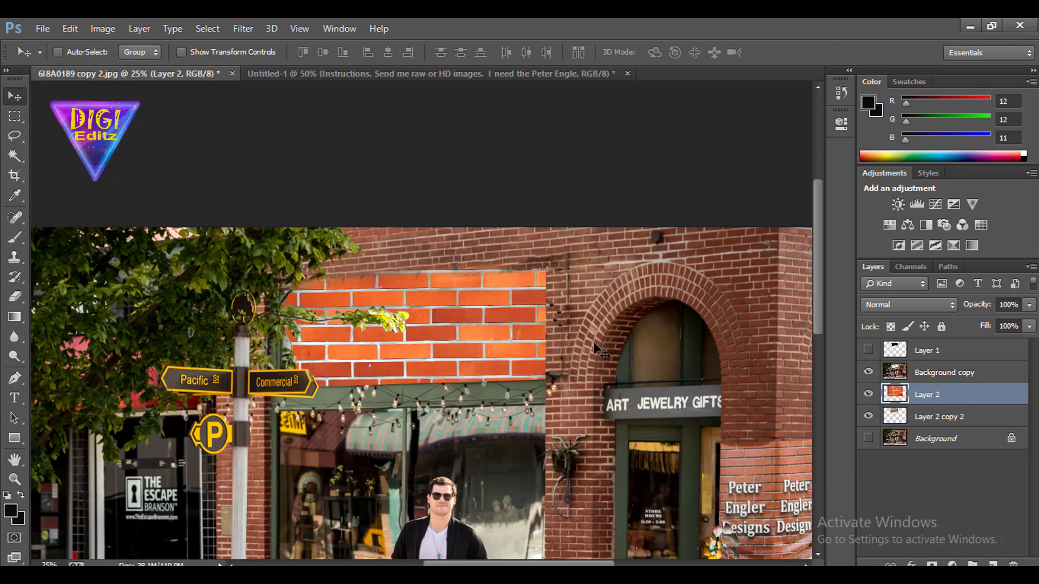
Scale the orange bricks to 43.85%, place them above the awning, and darken midtones to 0.64.
{"action": "left_click_drag", "start_coordinate": [135, 228], "coordinate": [299, 337]}
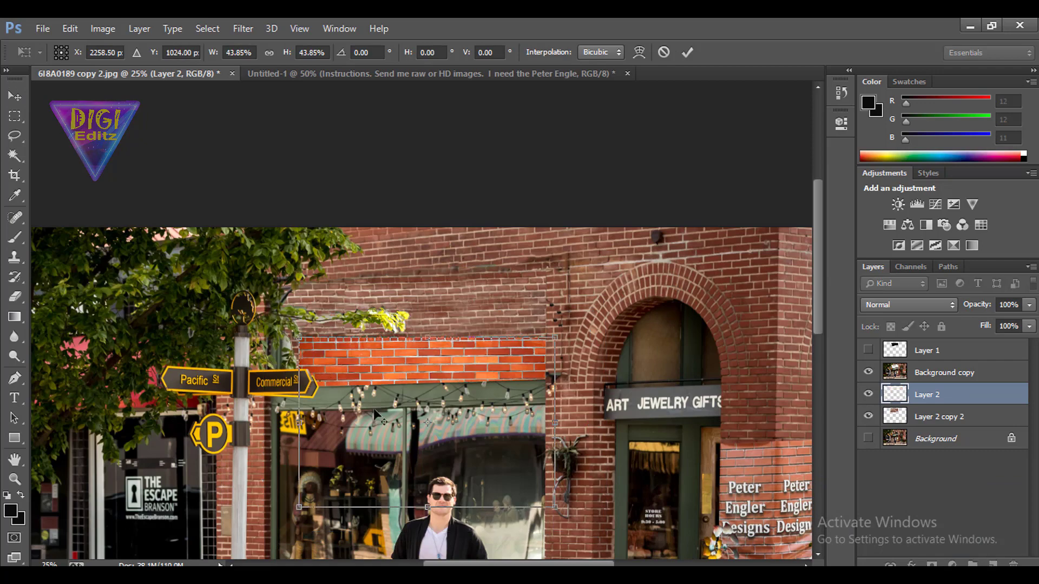
{"action": "left_click_drag", "start_coordinate": [491, 471], "coordinate": [501, 408]}
{"action": "key", "text": "ctrl+plus"}
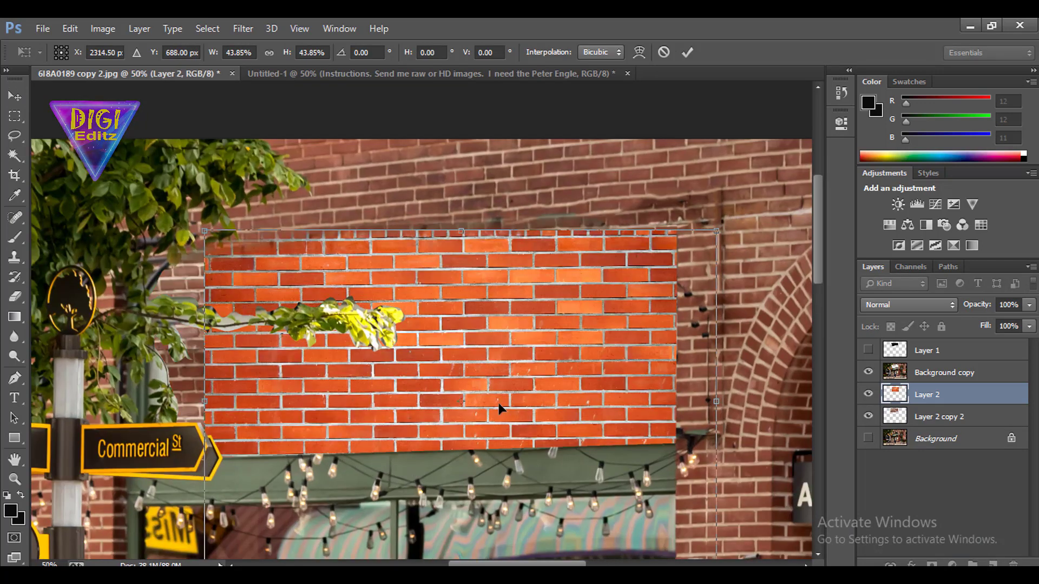
{"action": "key", "text": "Return"}
{"action": "mouse_move", "coordinate": [507, 374]}
{"action": "left_mouse_down"}
{"action": "mouse_move", "coordinate": [543, 355]}
{"action": "mouse_move", "coordinate": [471, 349]}
{"action": "mouse_move", "coordinate": [472, 360]}
{"action": "left_mouse_up"}
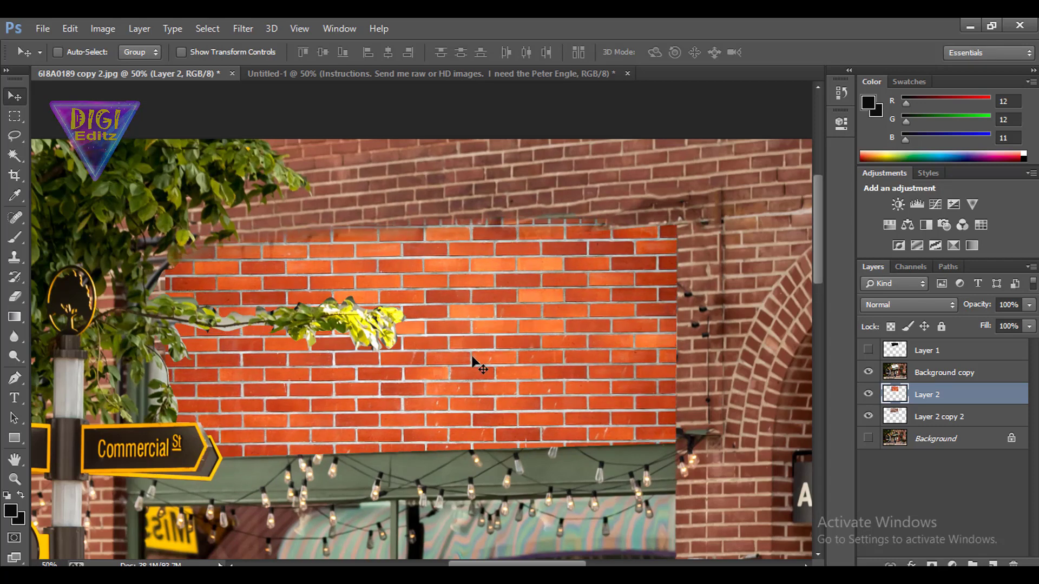
{"action": "key", "text": "ctrl+l"}
{"action": "left_click_drag", "start_coordinate": [863, 218], "coordinate": [890, 219]}
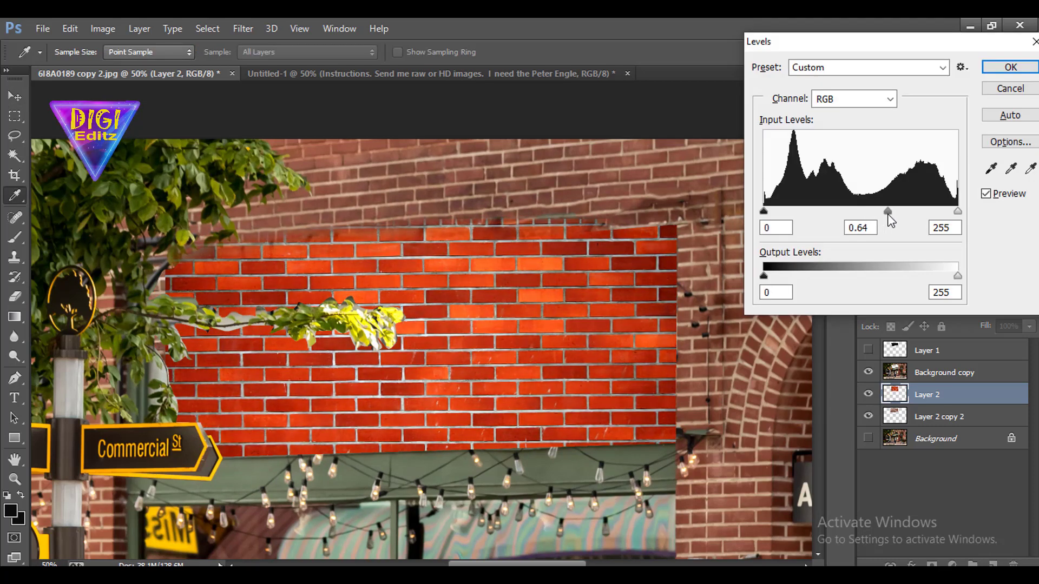
Apply the Levels change, then set Hue/Saturation to saturation −45 and lightness −31.
{"action": "left_click", "coordinate": [1010, 67]}
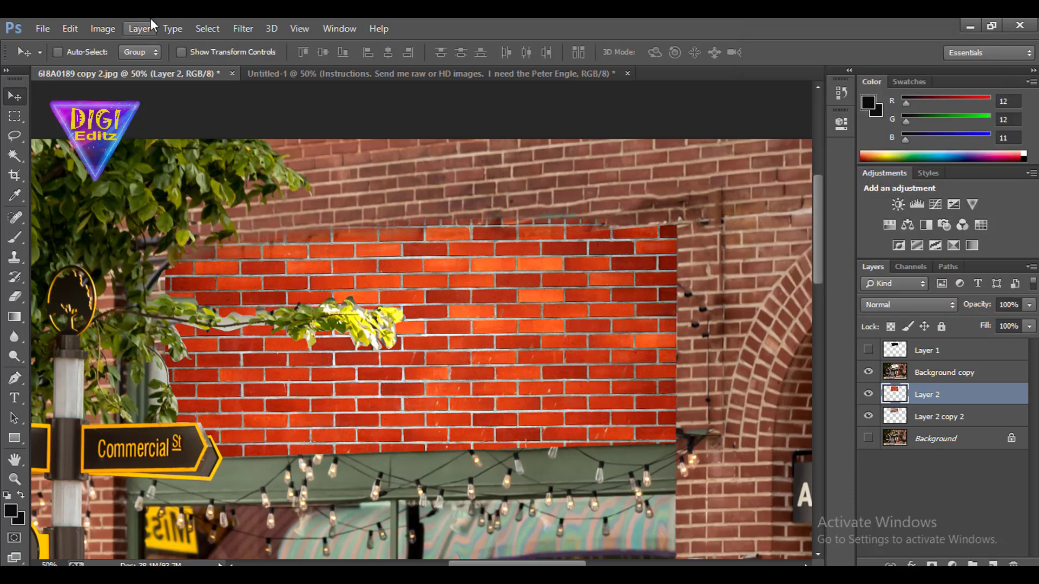
{"action": "left_click", "coordinate": [103, 28]}
{"action": "left_click", "coordinate": [336, 144]}
{"action": "left_click_drag", "start_coordinate": [799, 410], "coordinate": [776, 411]}
{"action": "left_click_drag", "start_coordinate": [798, 377], "coordinate": [776, 375]}
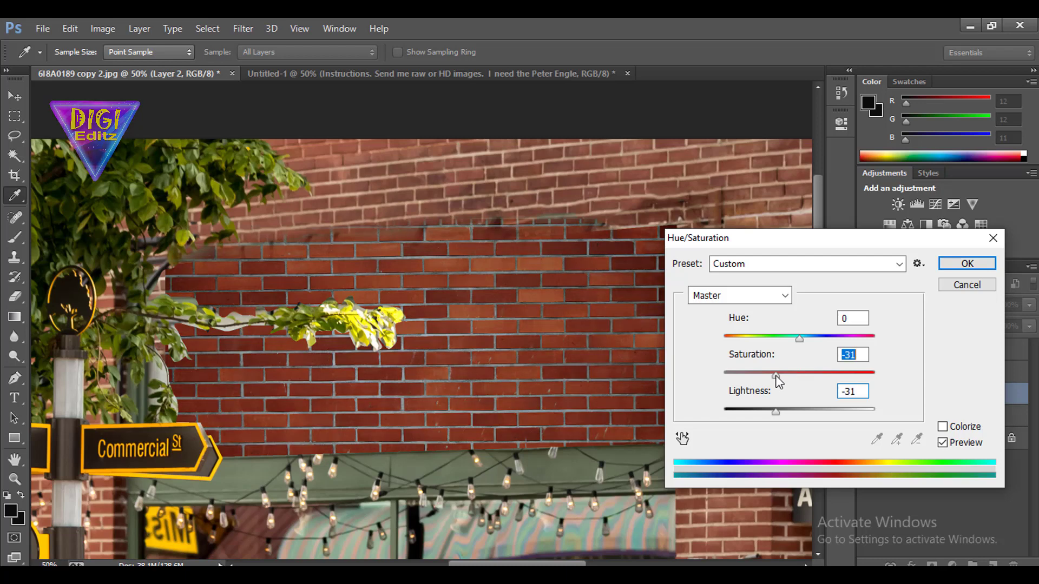
{"action": "left_click", "coordinate": [946, 269]}
Skew the brick layer with a Perspective transform, about 3.4°, to match the wall.
{"action": "key", "text": "v"}
{"action": "key", "text": "ctrl+t"}
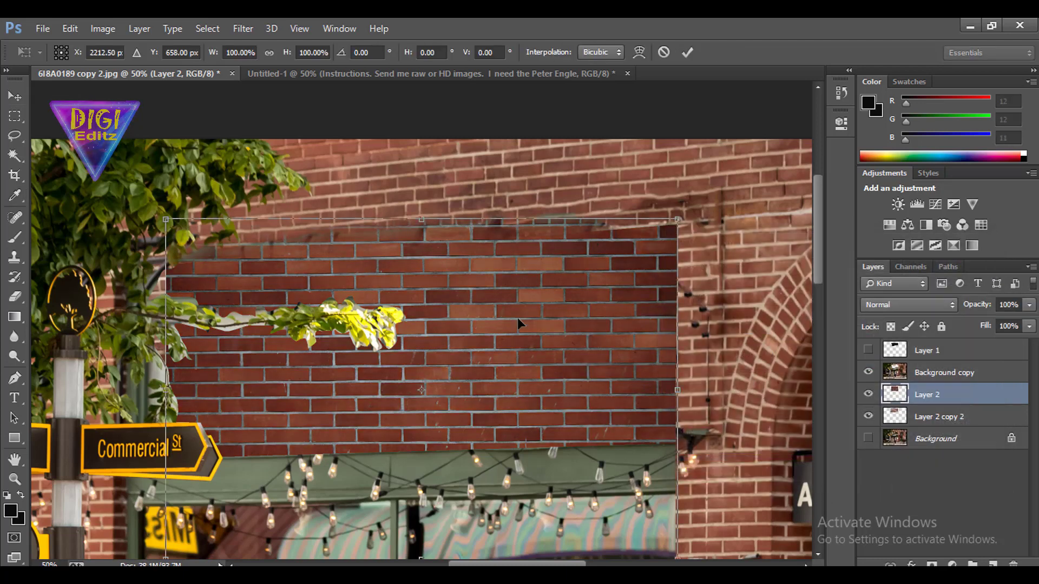
{"action": "right_click", "coordinate": [517, 317]}
{"action": "left_click", "coordinate": [541, 163]}
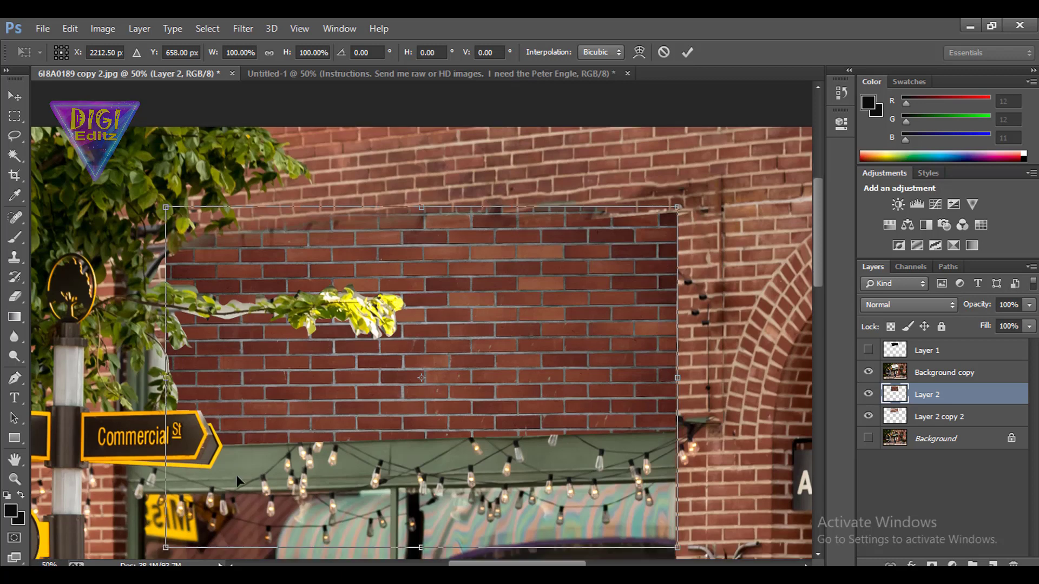
{"action": "scroll", "coordinate": [236, 475], "scroll_direction": "down", "scroll_amount": 1}
{"action": "left_click_drag", "start_coordinate": [171, 537], "coordinate": [181, 514]}
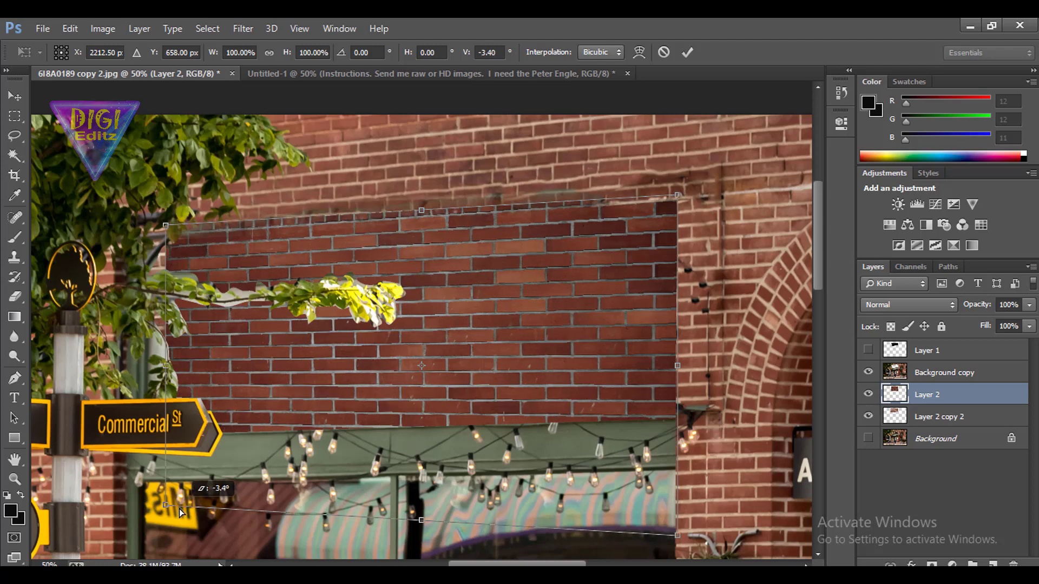
{"action": "left_click_drag", "start_coordinate": [179, 513], "coordinate": [183, 503]}
{"action": "key", "text": "Return"}
Scroll around the storefront to locate the brick pillar beside the shop window.
{"action": "scroll", "coordinate": [474, 391], "scroll_direction": "up", "scroll_amount": 2}
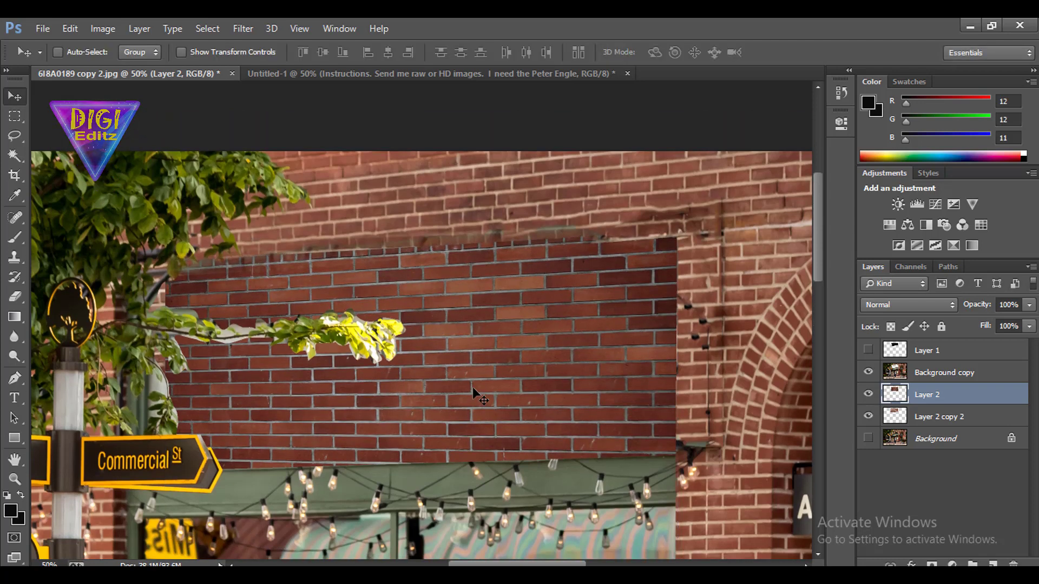
{"action": "scroll", "coordinate": [473, 388], "scroll_direction": "down", "scroll_amount": 2}
{"action": "scroll", "coordinate": [484, 382], "scroll_direction": "down", "scroll_amount": 2}
{"action": "scroll", "coordinate": [493, 372], "scroll_direction": "down", "scroll_amount": 5}
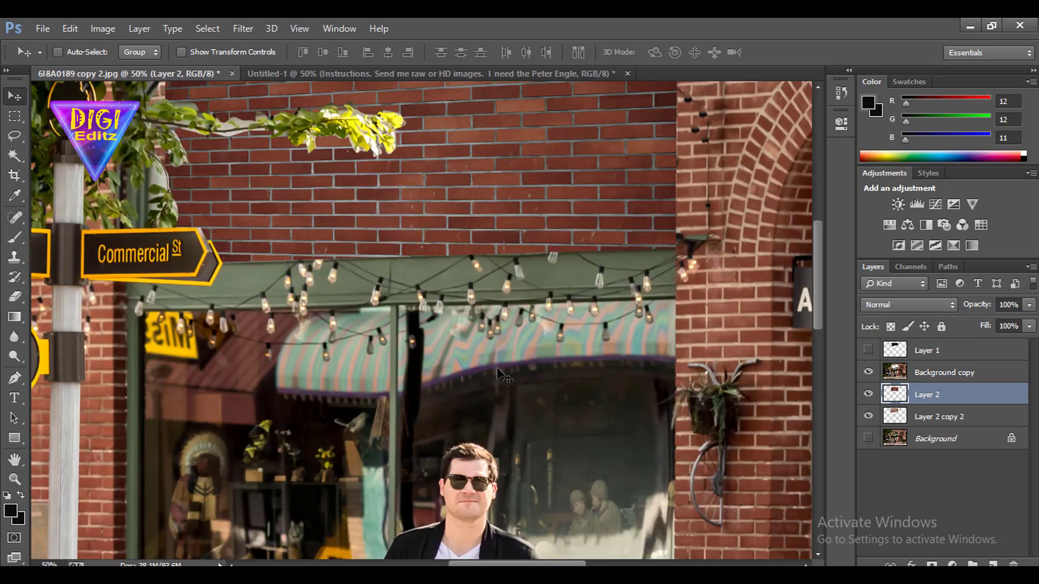
{"action": "scroll", "coordinate": [497, 367], "scroll_direction": "down", "scroll_amount": 5}
{"action": "scroll", "coordinate": [497, 371], "scroll_direction": "up", "scroll_amount": 3}
{"action": "scroll", "coordinate": [496, 371], "scroll_direction": "up", "scroll_amount": 9}
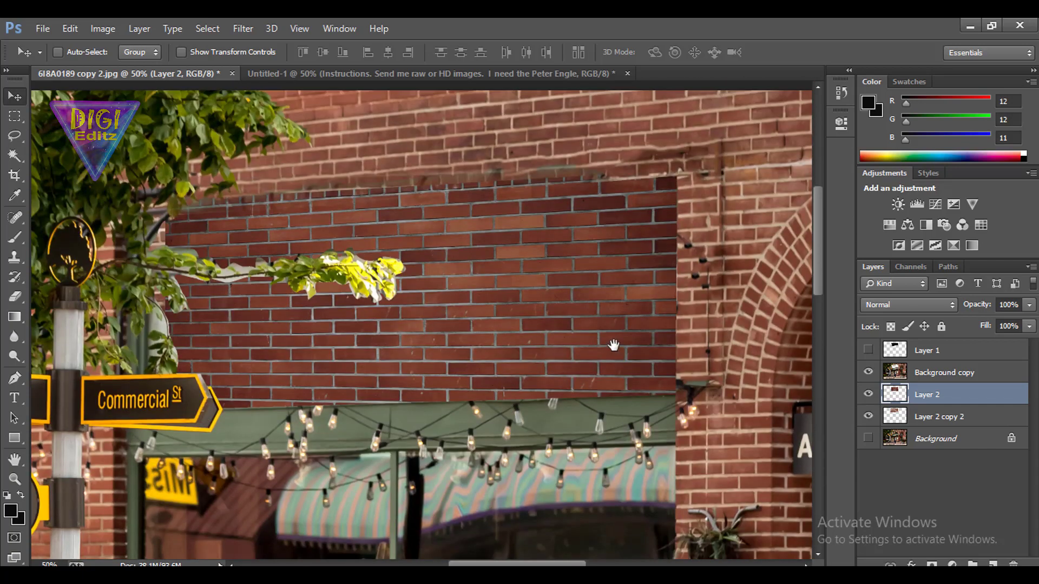
{"action": "scroll", "coordinate": [612, 343], "scroll_direction": "down", "scroll_amount": 5}
{"action": "scroll", "coordinate": [215, 352], "scroll_direction": "down", "scroll_amount": 5}
{"action": "scroll", "coordinate": [348, 218], "scroll_direction": "left", "scroll_amount": 5}
{"action": "scroll", "coordinate": [348, 218], "scroll_direction": "down", "scroll_amount": 3}
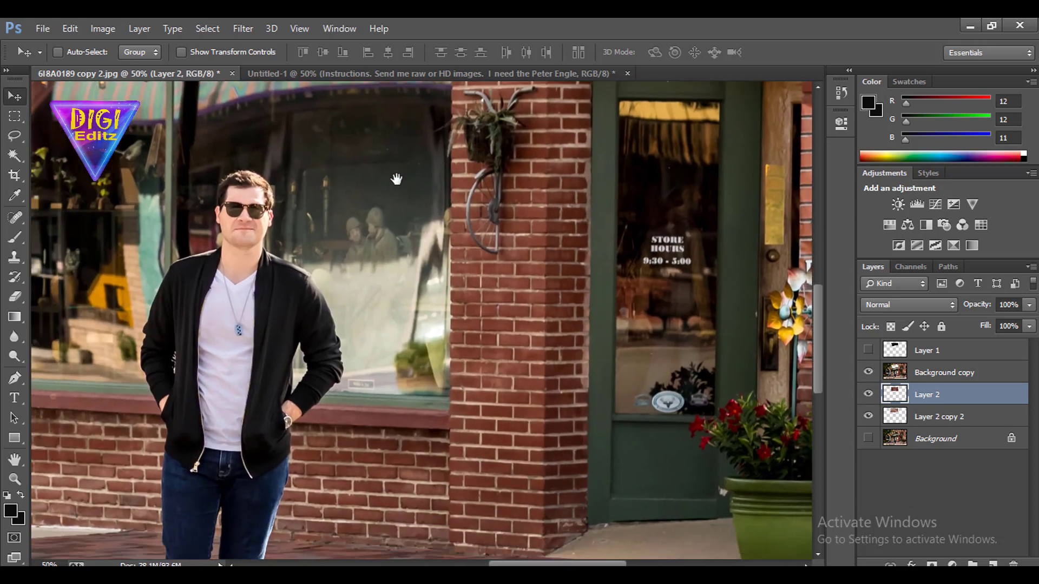
Trace the pillar strip with the Pen tool on Background copy and copy it to Layer 3.
{"action": "left_click", "coordinate": [15, 378]}
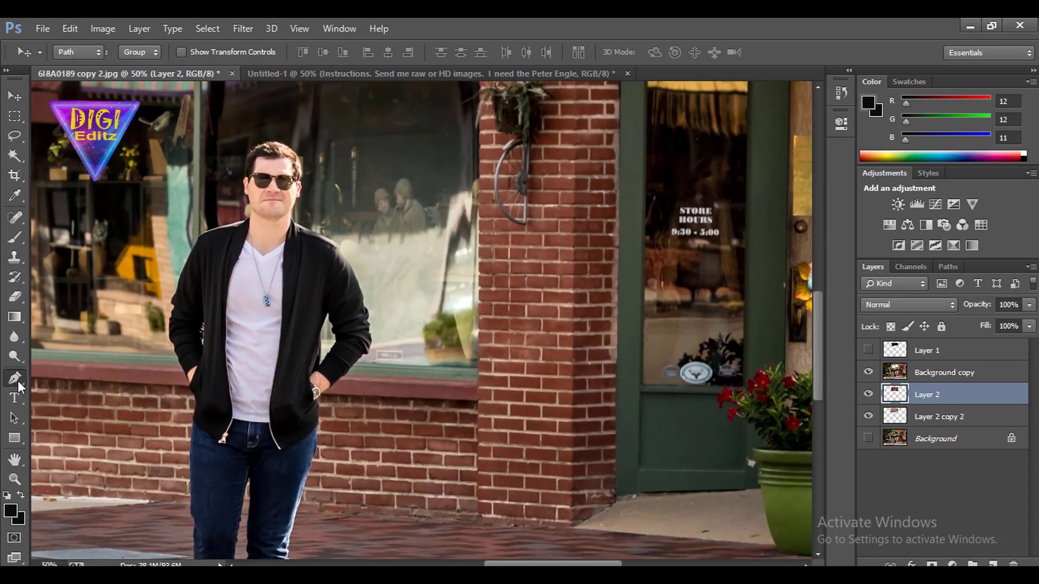
{"action": "key", "text": "alt+bracketright"}
{"action": "left_click", "coordinate": [478, 515]}
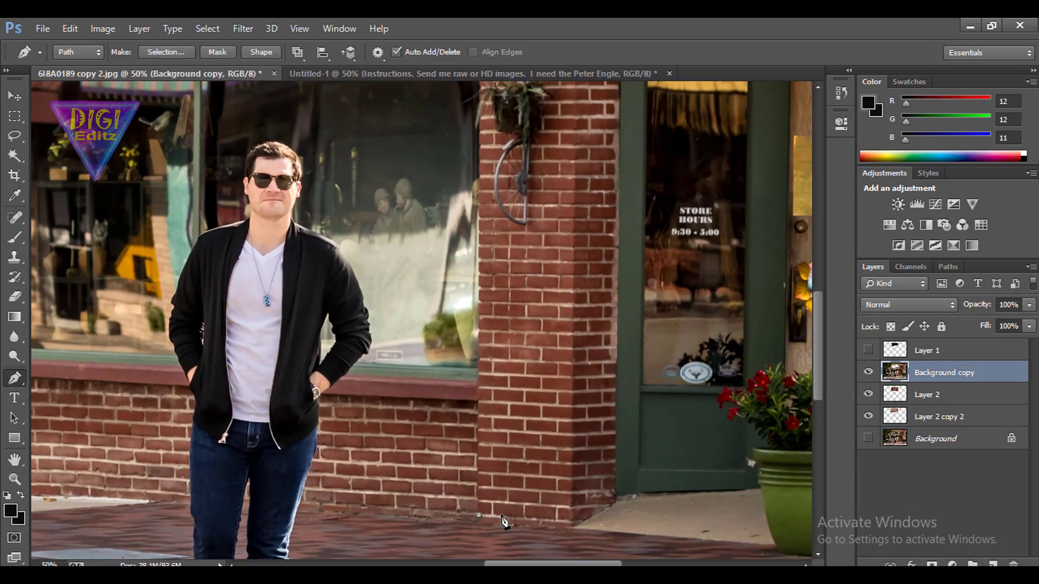
{"action": "scroll", "coordinate": [509, 405], "scroll_direction": "up", "scroll_amount": 6}
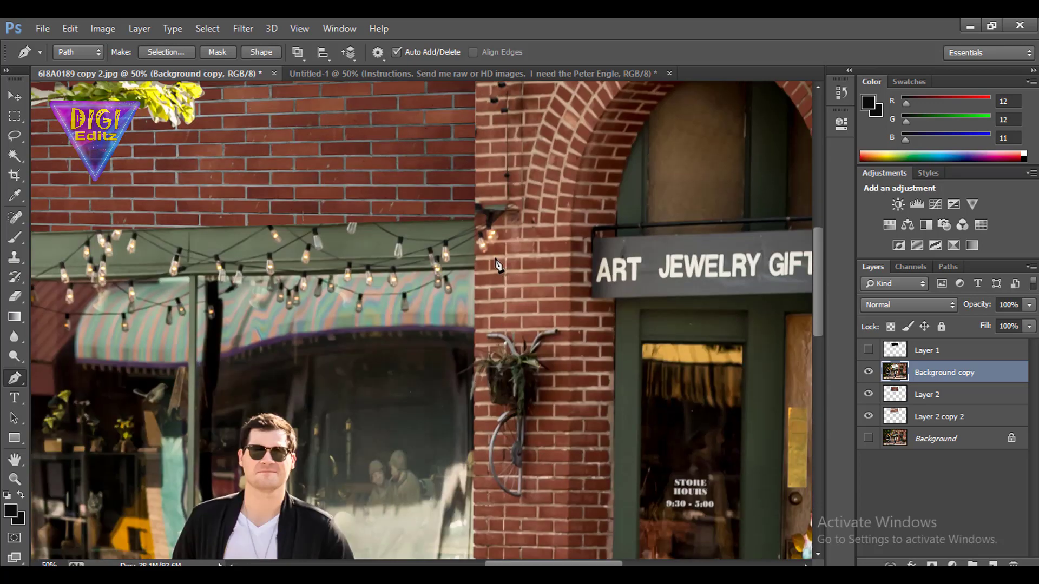
{"action": "scroll", "coordinate": [481, 271], "scroll_direction": "down", "scroll_amount": 6}
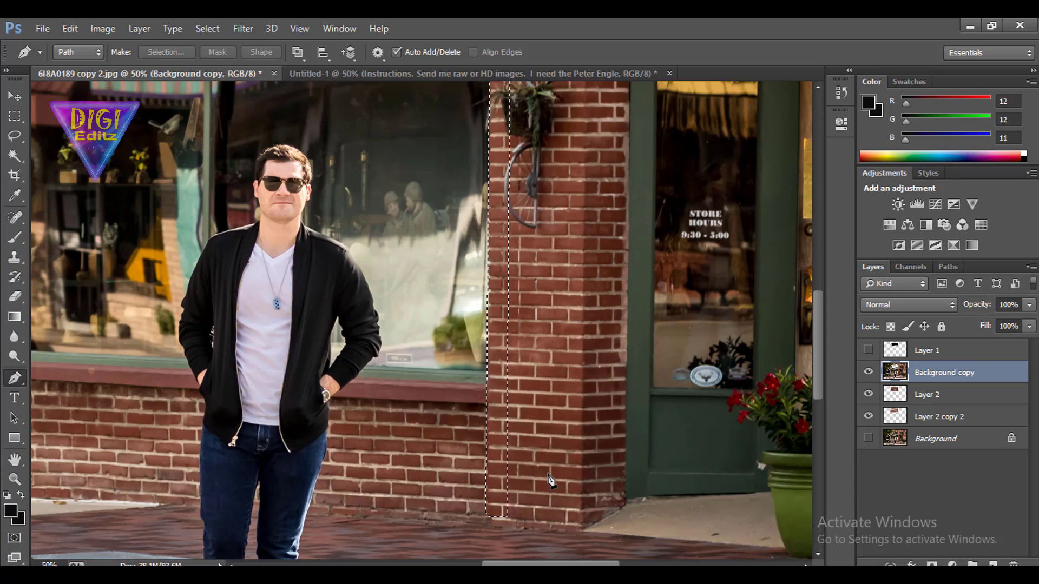
{"action": "key", "text": "ctrl+shift+alt+n"}
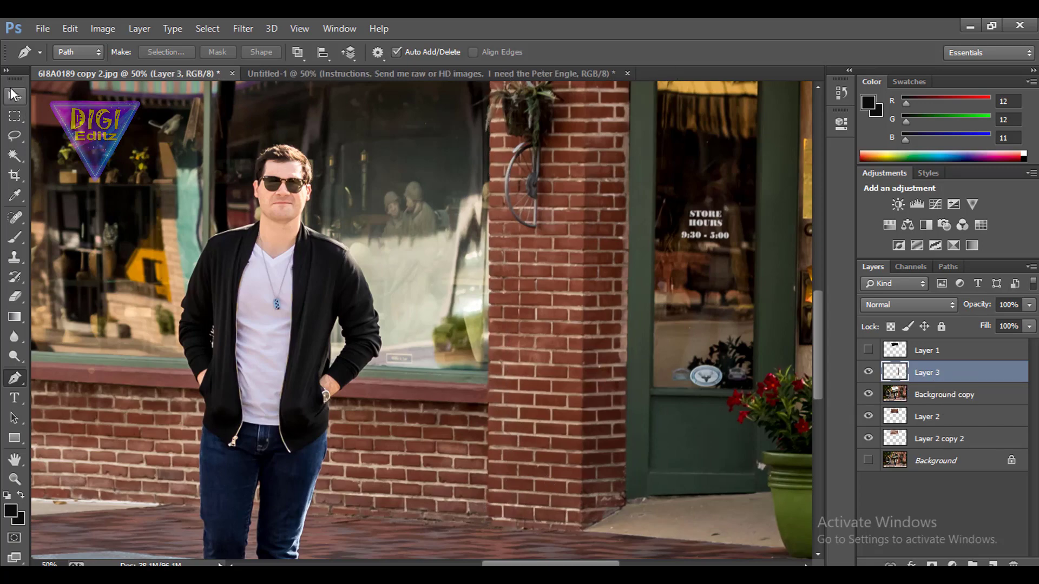
Move the pillar strip up-left and rotate it horizontal over the old banner area.
{"action": "key", "text": "v"}
{"action": "scroll", "coordinate": [498, 458], "scroll_direction": "up", "scroll_amount": 10}
{"action": "left_click_drag", "start_coordinate": [499, 457], "coordinate": [381, 283]}
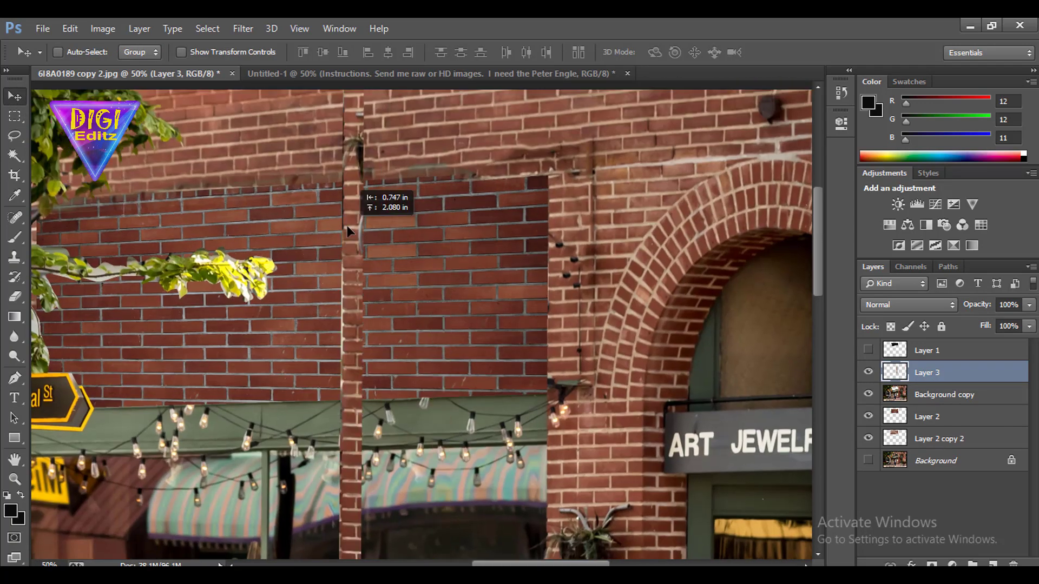
{"action": "key", "text": "ctrl+t"}
{"action": "left_click_drag", "start_coordinate": [377, 417], "coordinate": [606, 179]}
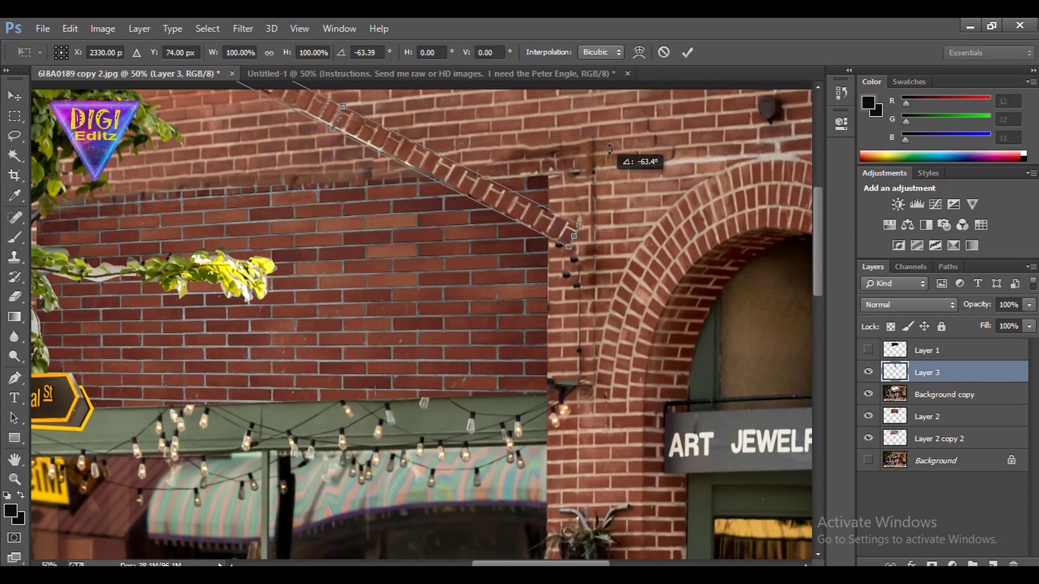
{"action": "scroll", "coordinate": [395, 262], "scroll_direction": "up", "scroll_amount": 5}
{"action": "left_click_drag", "start_coordinate": [535, 253], "coordinate": [480, 320]}
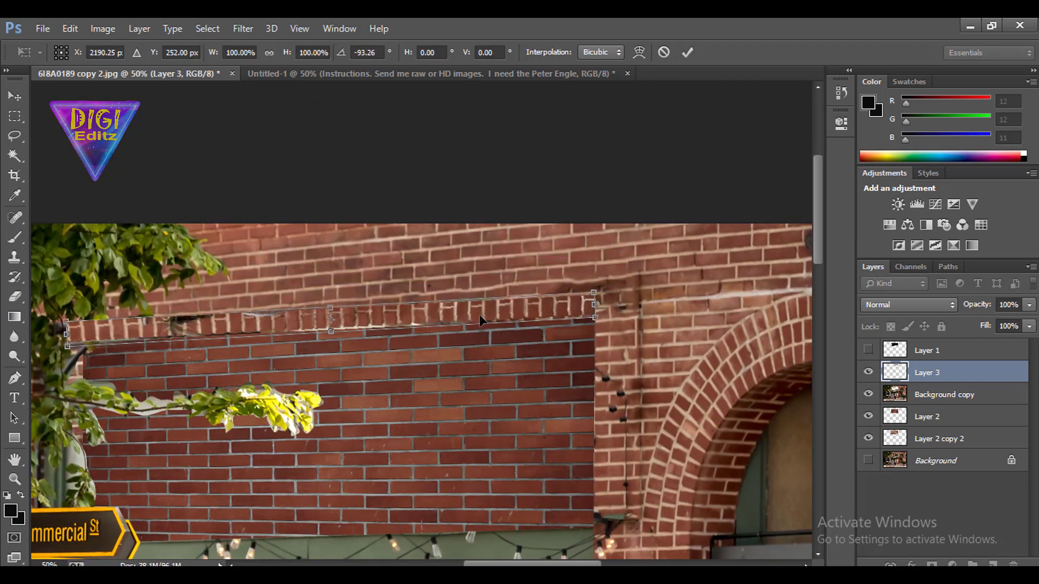
{"action": "key", "text": "Return"}
{"action": "left_click_drag", "start_coordinate": [480, 313], "coordinate": [494, 305]}
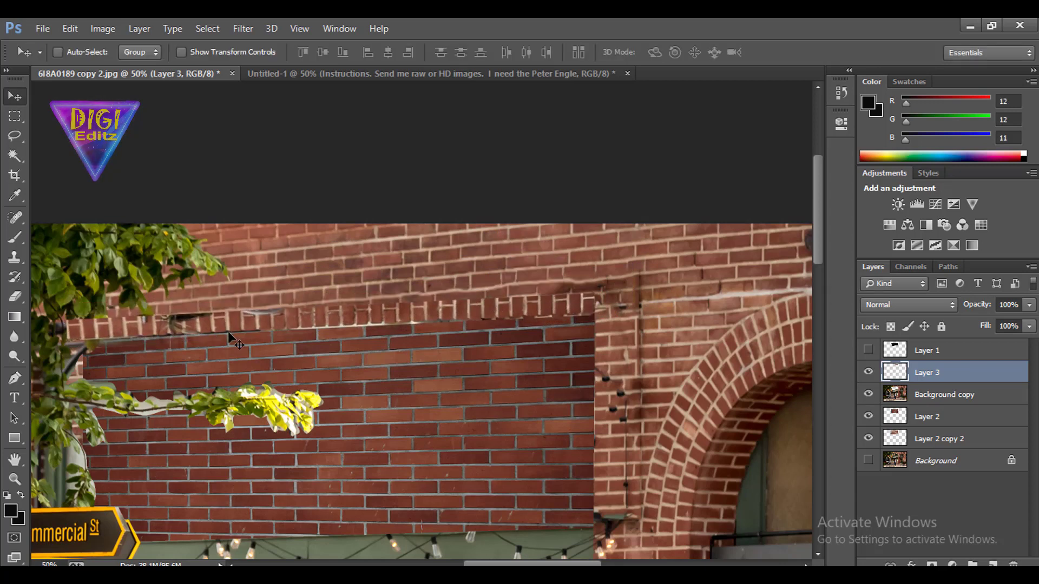
Soften the strip's hard edge with the Eraser and drag a strip just above the awning.
{"action": "left_click", "coordinate": [15, 296]}
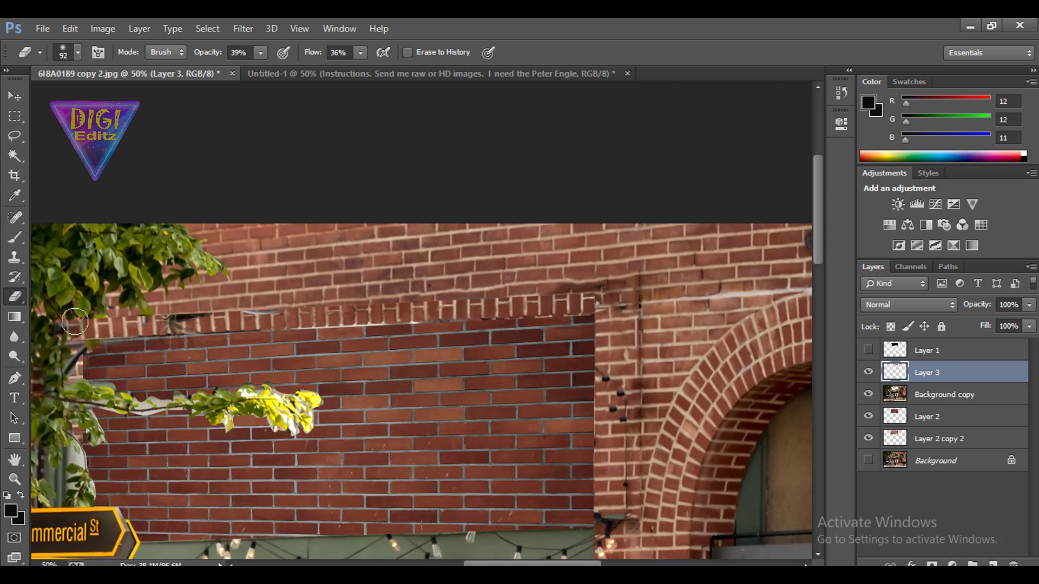
{"action": "left_click_drag", "start_coordinate": [203, 303], "coordinate": [310, 292]}
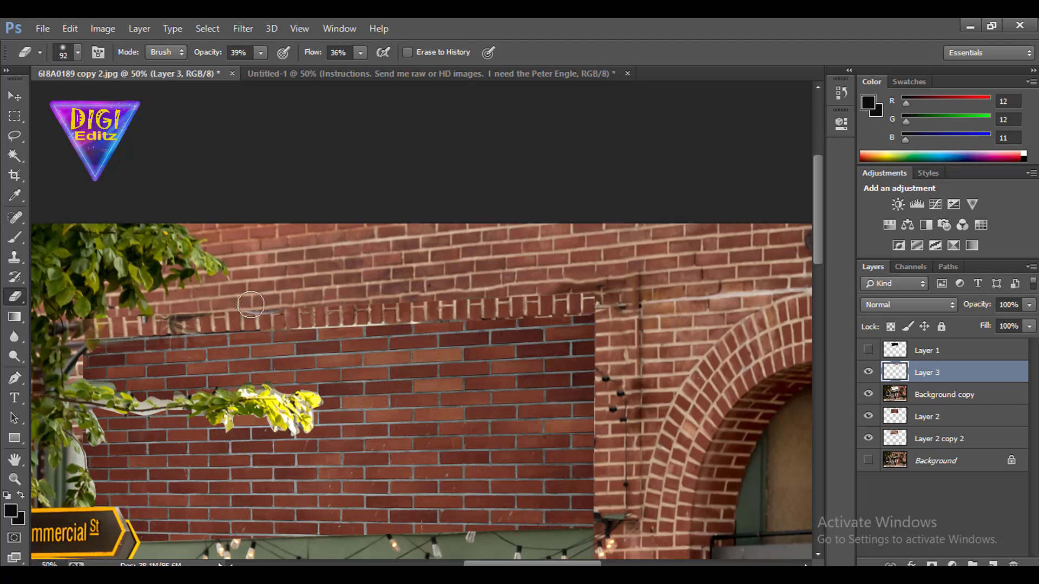
{"action": "scroll", "coordinate": [626, 343], "scroll_direction": "down", "scroll_amount": 5}
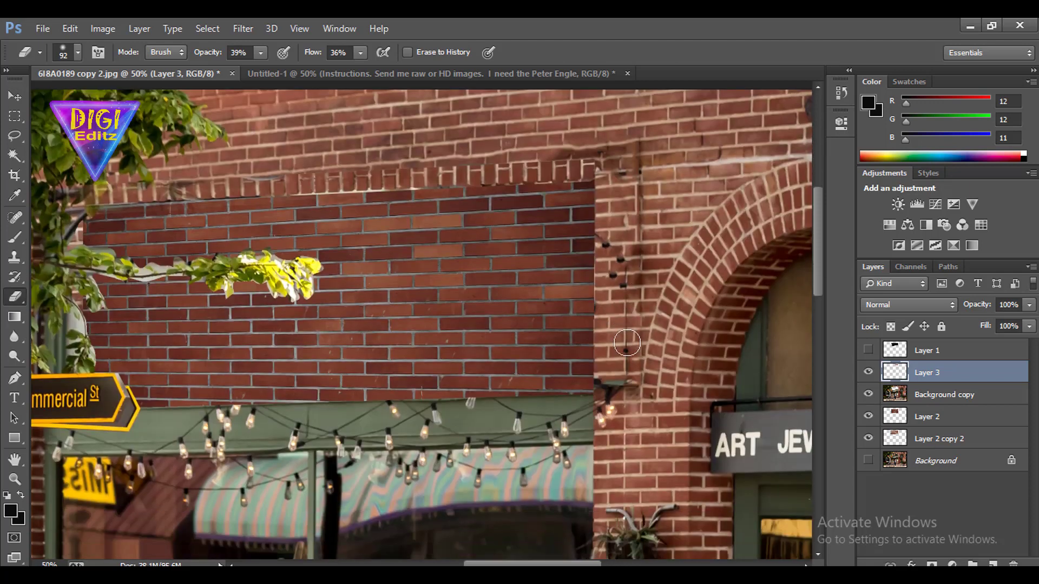
{"action": "scroll", "coordinate": [622, 344], "scroll_direction": "down", "scroll_amount": 3}
{"action": "scroll", "coordinate": [480, 330], "scroll_direction": "up", "scroll_amount": 1}
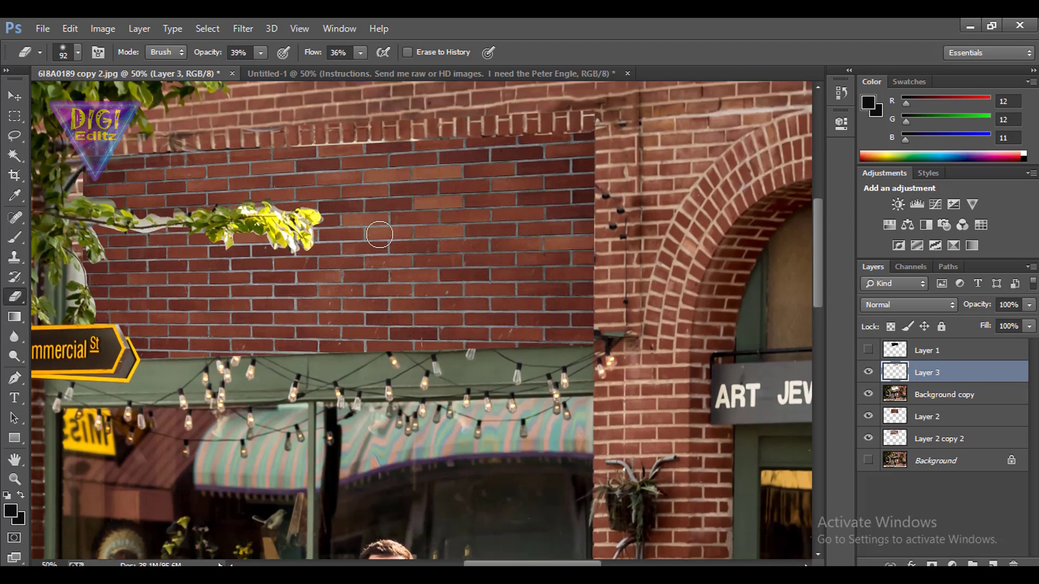
{"action": "key", "text": "v"}
{"action": "left_click_drag", "start_coordinate": [348, 200], "coordinate": [349, 350]}
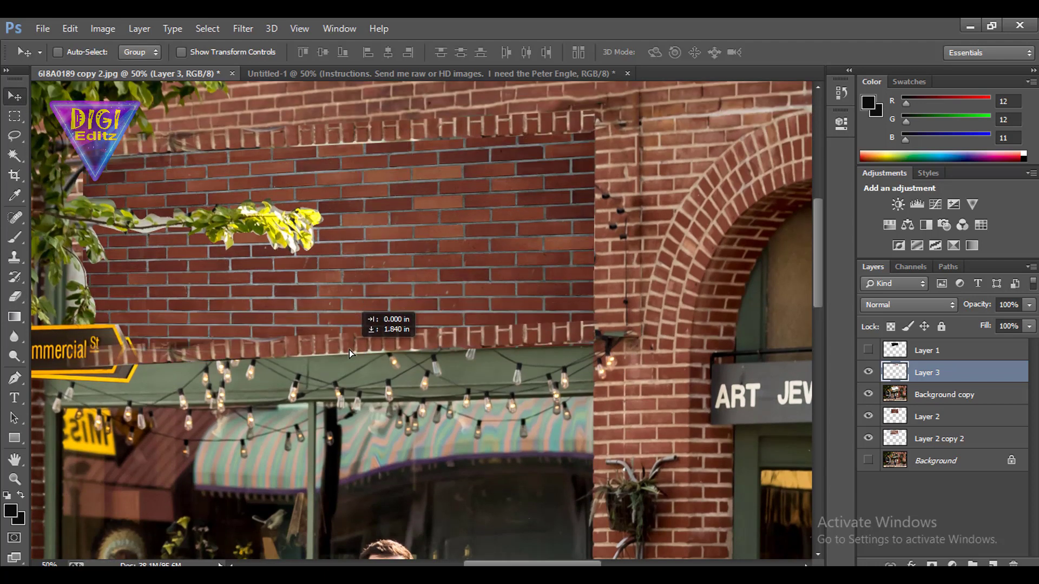
Duplicate the brick strip and tilt the copy about 1.4° to follow the wall.
{"action": "key", "text": "ctrl+j"}
{"action": "key", "text": "ctrl+t"}
{"action": "left_click_drag", "start_coordinate": [613, 361], "coordinate": [614, 381]}
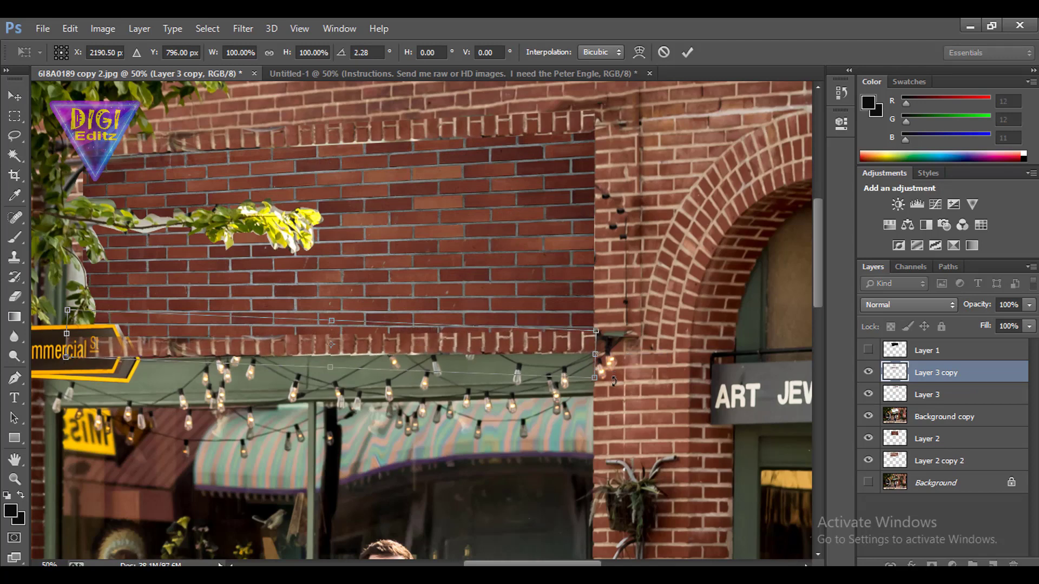
{"action": "key", "text": "Return"}
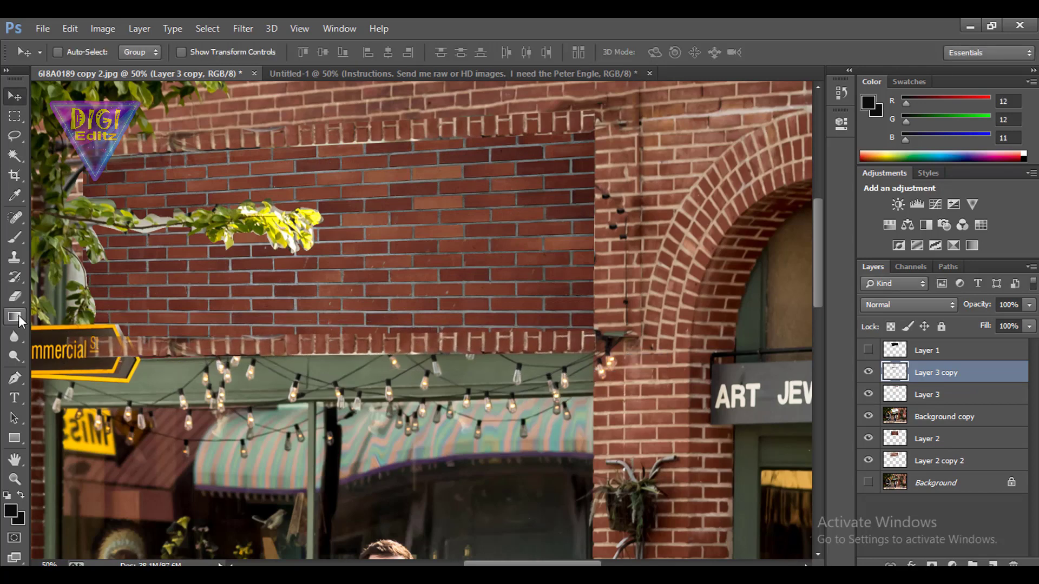
Switch to the Eraser, bring the street signs into view, and show the client's instruction notes.
{"action": "key", "text": "e"}
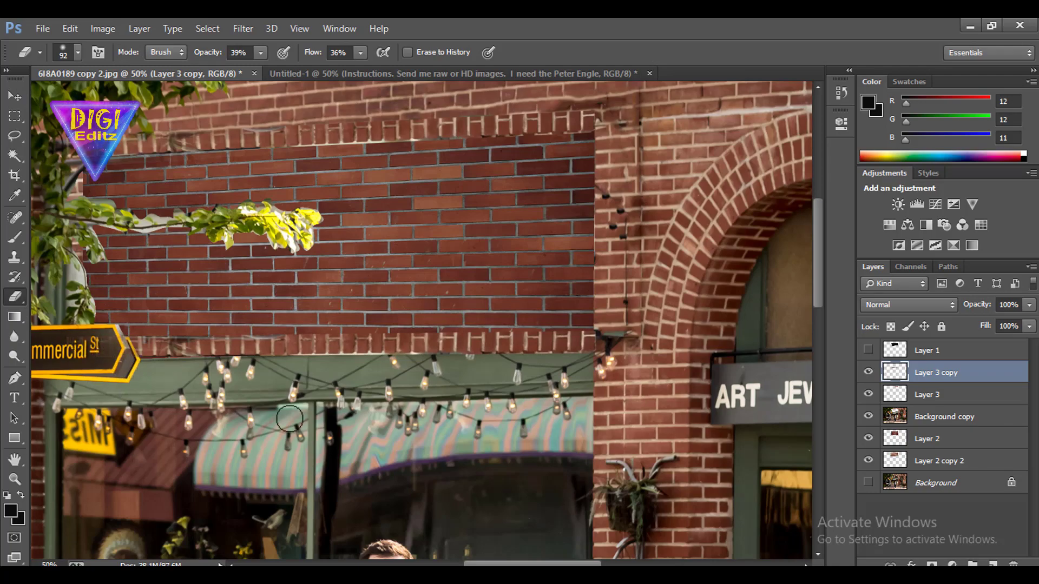
{"action": "mouse_move", "coordinate": [290, 419]}
{"action": "left_mouse_down"}
{"action": "mouse_move", "coordinate": [375, 280]}
{"action": "mouse_move", "coordinate": [396, 134]}
{"action": "left_mouse_up"}
{"action": "key", "text": "ctrl+Tab"}
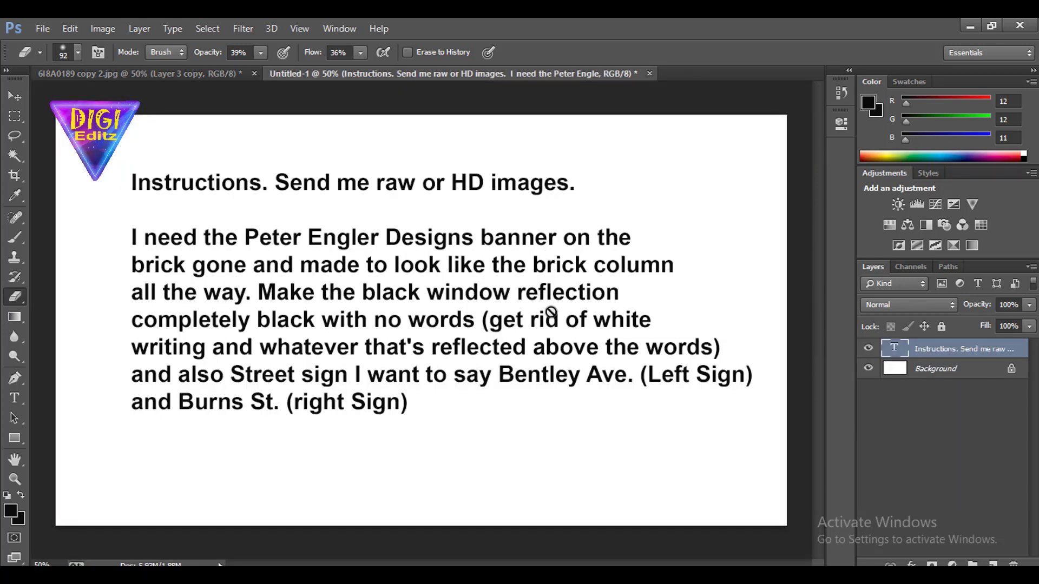
Return to the street photo at 100% zoom on the window, with the Pen tool in Path mode.
{"action": "key", "text": "ctrl+Tab"}
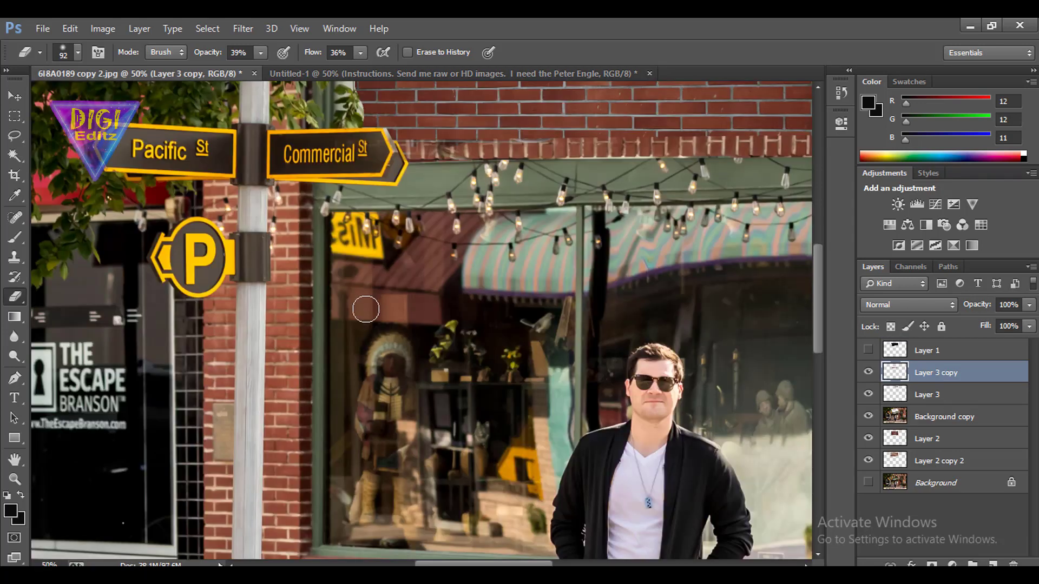
{"action": "mouse_move", "coordinate": [211, 382]}
{"action": "left_mouse_down"}
{"action": "mouse_move", "coordinate": [433, 327]}
{"action": "mouse_move", "coordinate": [444, 292]}
{"action": "mouse_move", "coordinate": [446, 313]}
{"action": "mouse_move", "coordinate": [321, 388]}
{"action": "mouse_move", "coordinate": [774, 398]}
{"action": "left_mouse_up"}
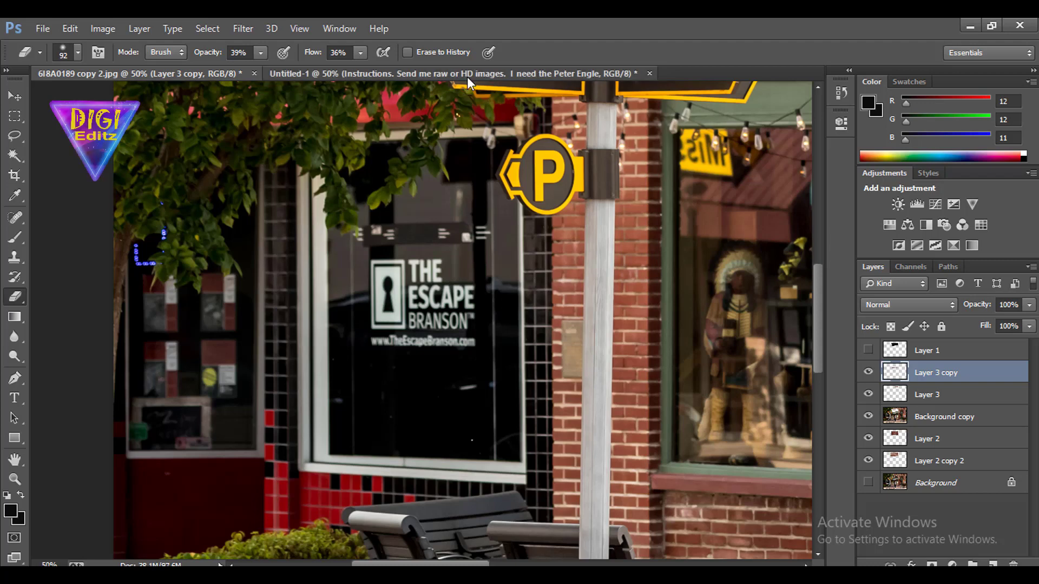
{"action": "left_click", "coordinate": [467, 77]}
{"action": "left_click", "coordinate": [171, 87]}
{"action": "key", "text": "Escape"}
{"action": "left_click", "coordinate": [206, 73]}
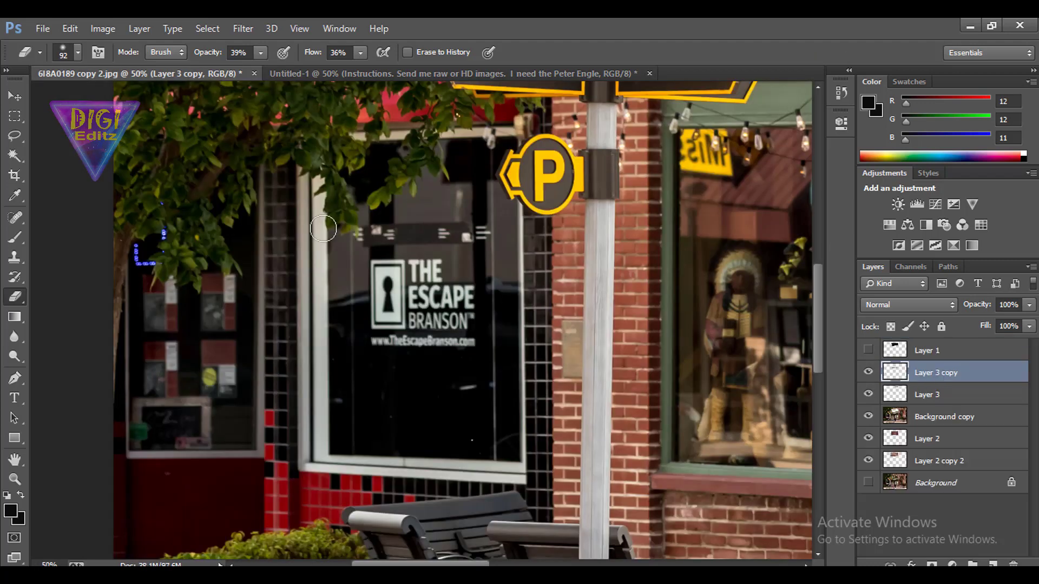
{"action": "key", "text": "ctrl+plus"}
{"action": "key", "text": "ctrl+plus"}
{"action": "scroll", "coordinate": [359, 301], "scroll_direction": "down", "scroll_amount": 5}
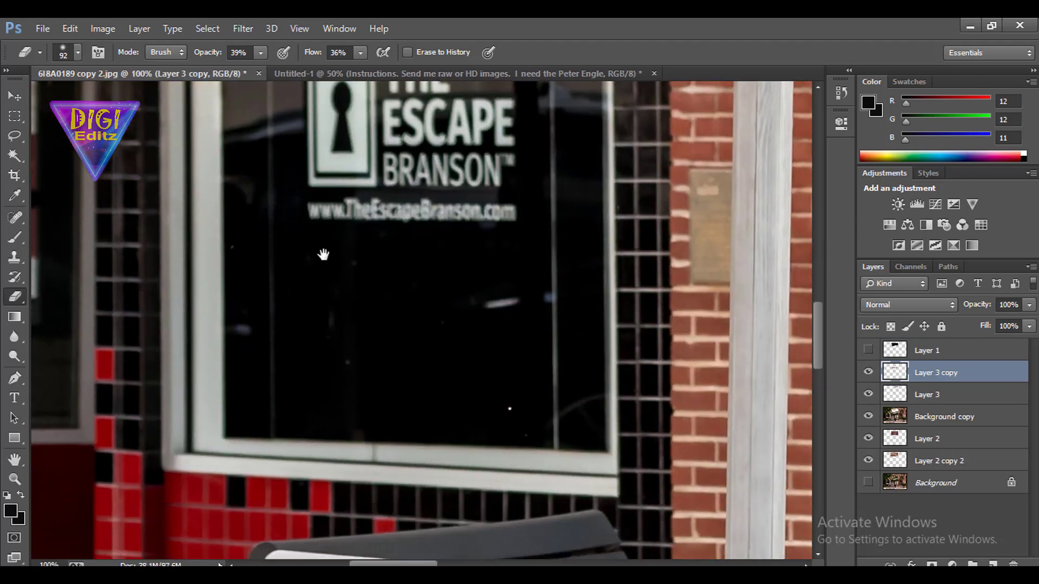
{"action": "left_click", "coordinate": [16, 380]}
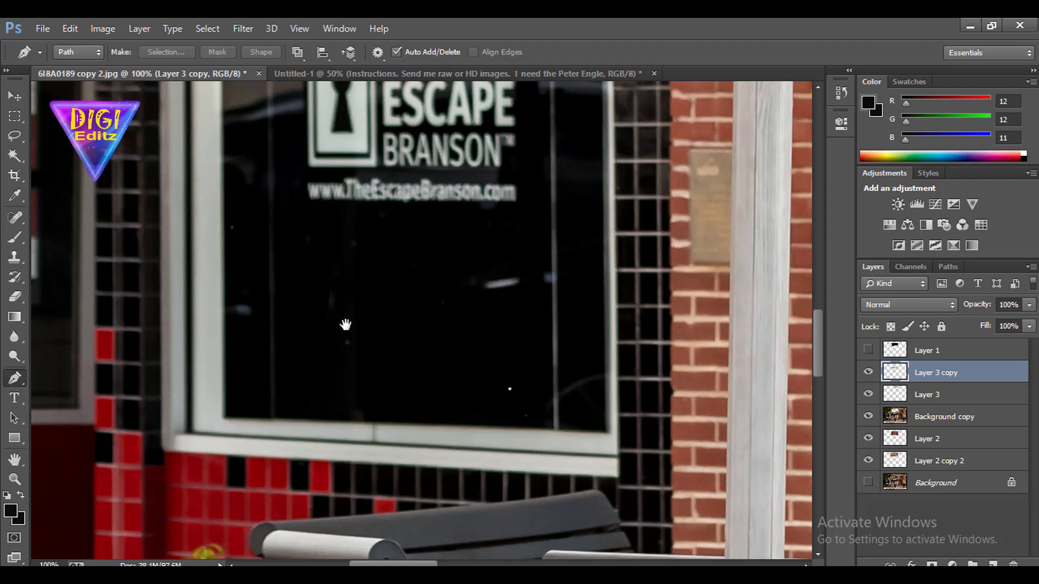
{"action": "left_click_drag", "start_coordinate": [345, 325], "coordinate": [205, 372]}
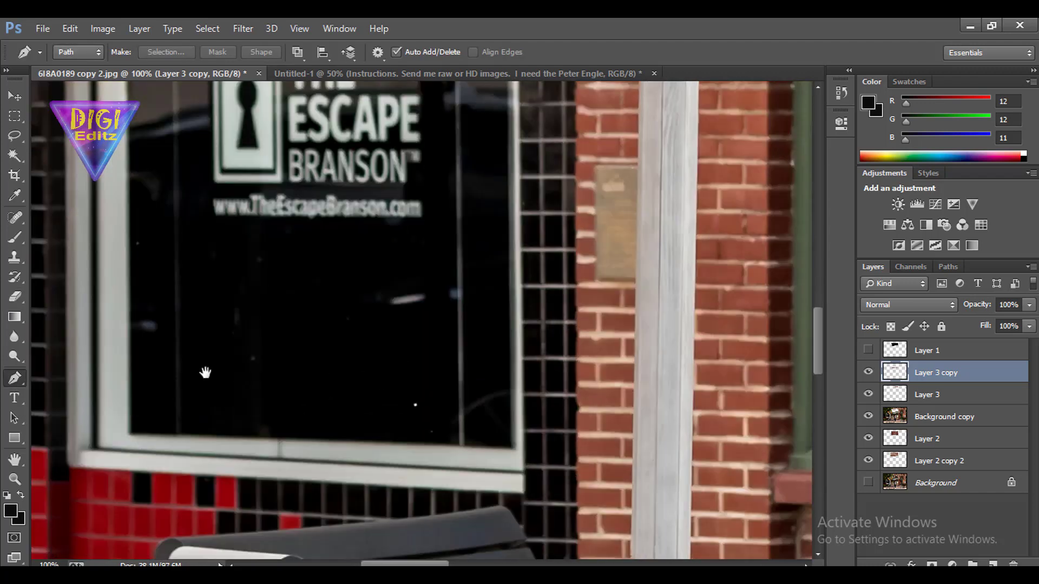
Start the window path at its lower left and run it along the window bottom.
{"action": "left_click", "coordinate": [134, 432]}
{"action": "left_click", "coordinate": [513, 453]}
{"action": "scroll", "coordinate": [503, 411], "scroll_direction": "up", "scroll_amount": 5}
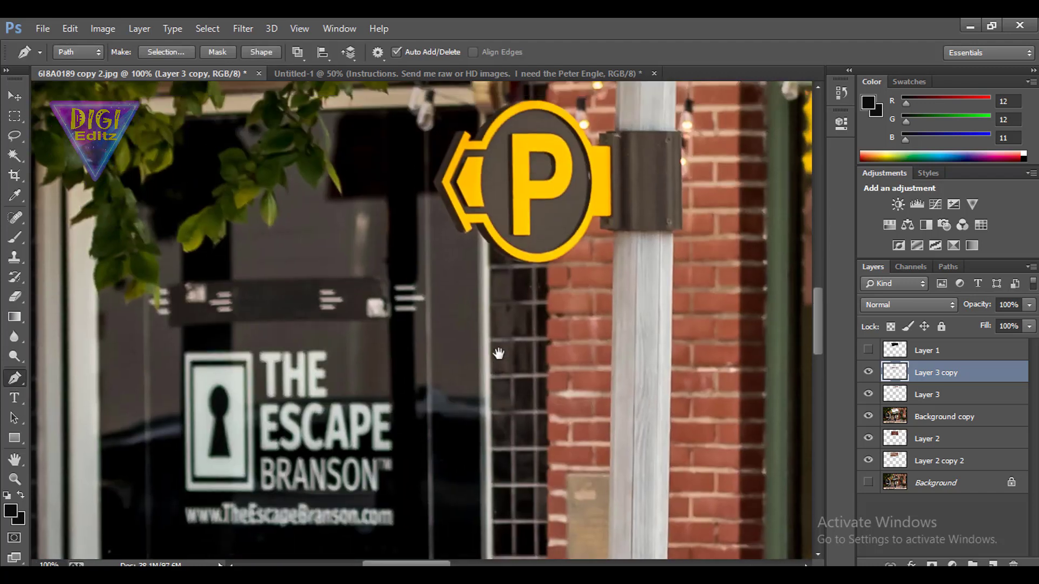
{"action": "scroll", "coordinate": [476, 265], "scroll_direction": "up", "scroll_amount": 1}
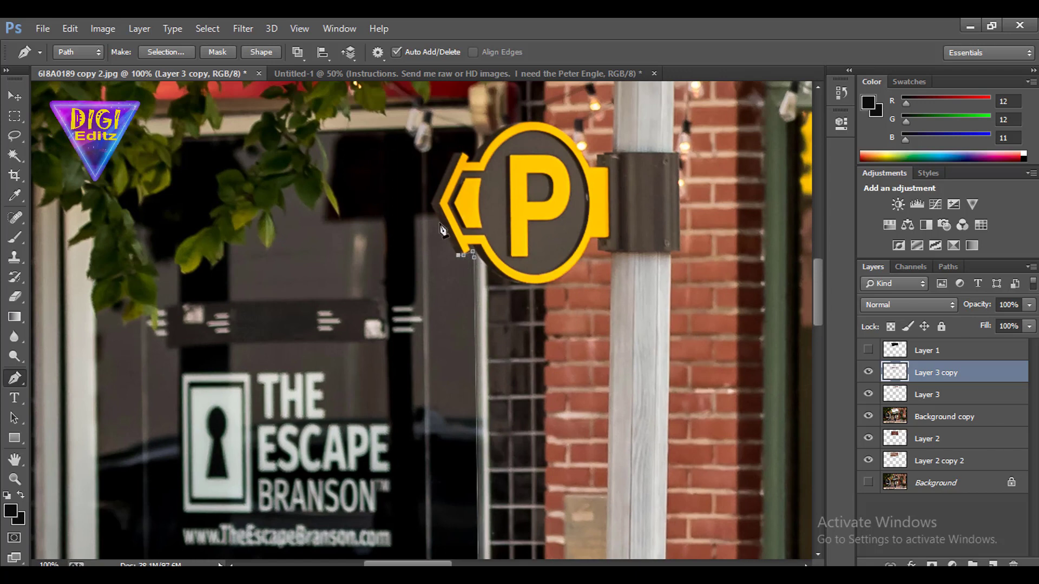
{"action": "left_click_drag", "start_coordinate": [448, 169], "coordinate": [434, 266]}
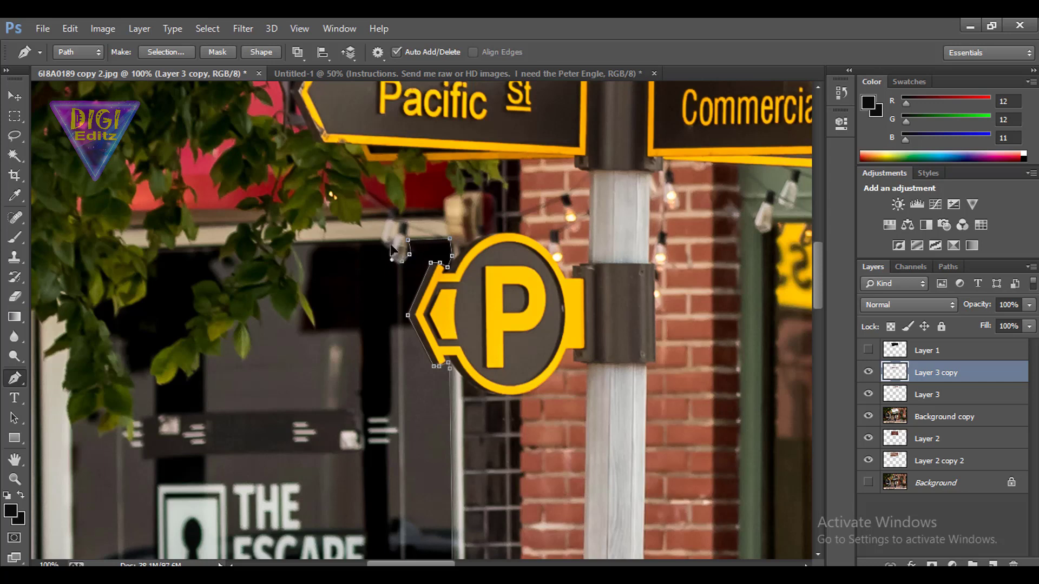
{"action": "left_click_drag", "start_coordinate": [307, 253], "coordinate": [426, 279]}
{"action": "left_click_drag", "start_coordinate": [432, 314], "coordinate": [385, 224]}
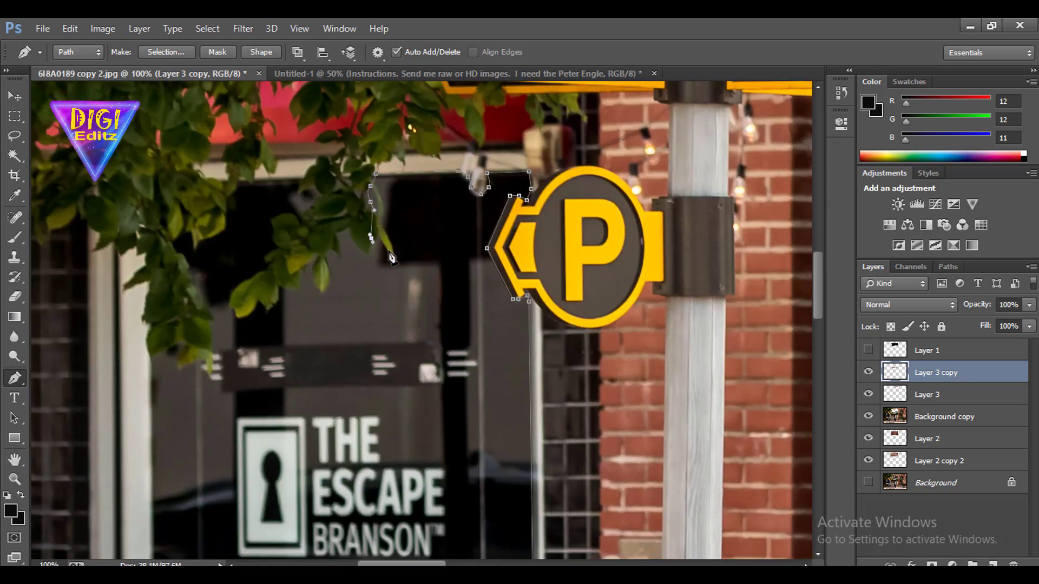
Remove the misplaced point, then trace the parking sign's edge and the overhanging leaves.
{"action": "key", "text": "ctrl+z"}
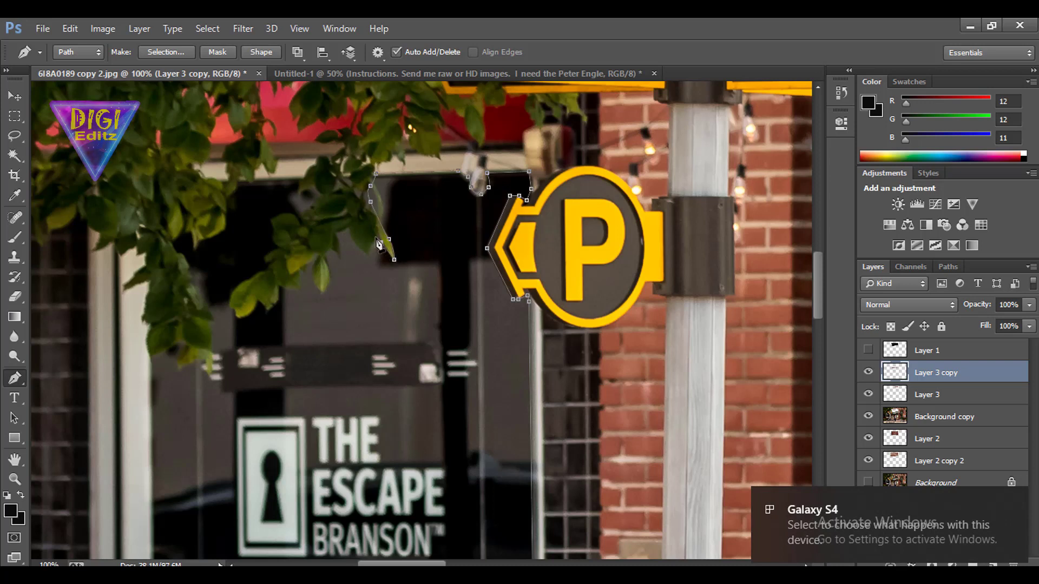
{"action": "left_click", "coordinate": [381, 242]}
{"action": "left_click", "coordinate": [369, 250]}
{"action": "left_click", "coordinate": [353, 231]}
{"action": "left_click", "coordinate": [335, 234]}
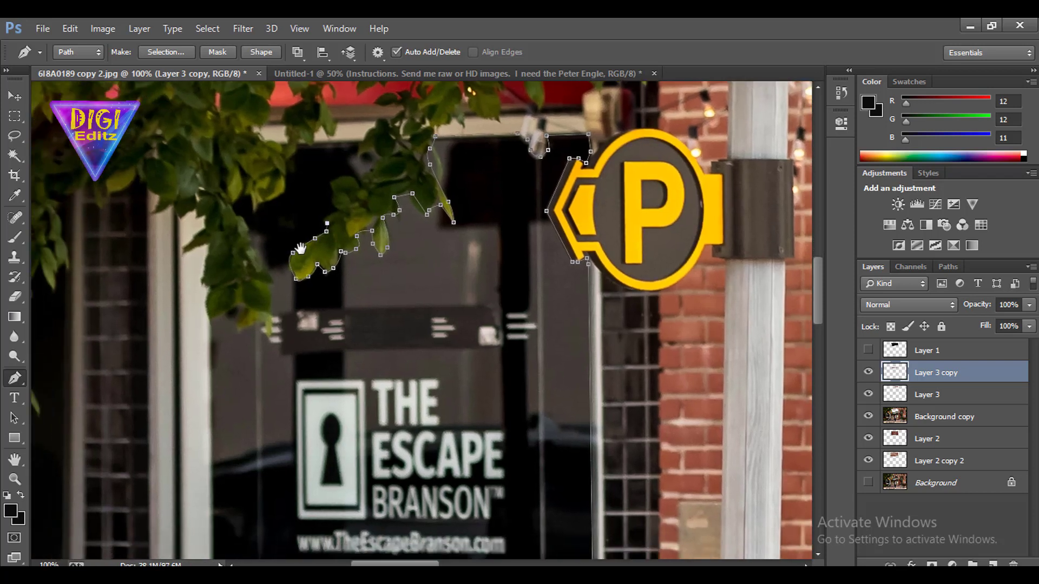
{"action": "left_click_drag", "start_coordinate": [229, 292], "coordinate": [291, 255]}
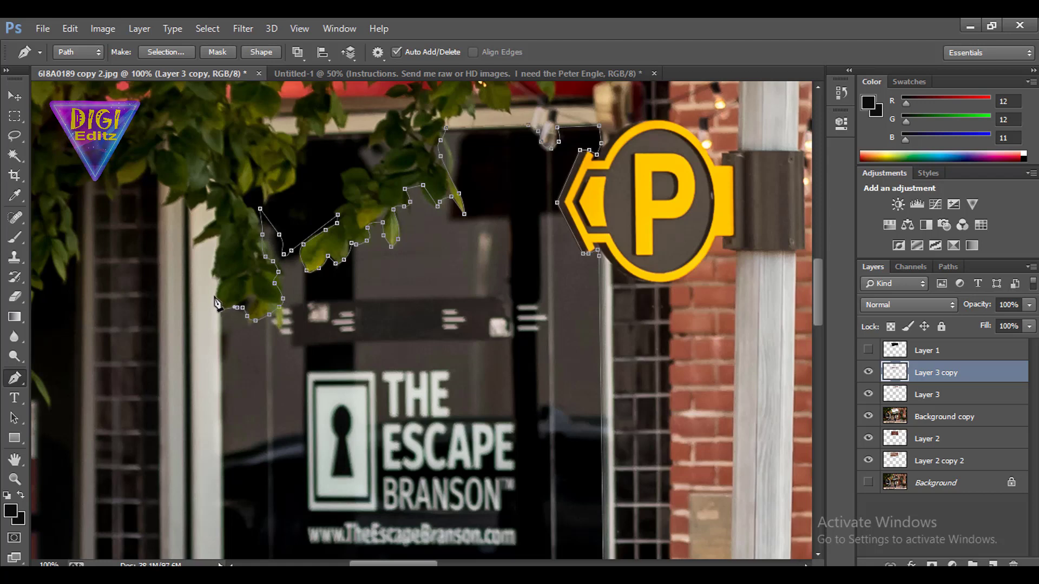
{"action": "left_click_drag", "start_coordinate": [217, 304], "coordinate": [234, 291]}
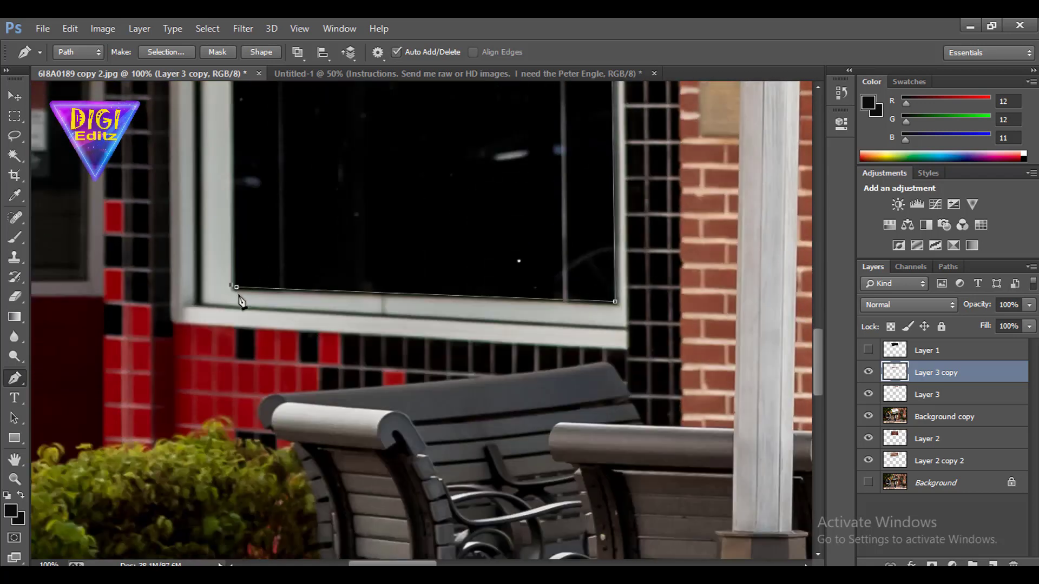
Turn the window path into a feathered selection on a new empty layer.
{"action": "key", "text": "ctrl+Return"}
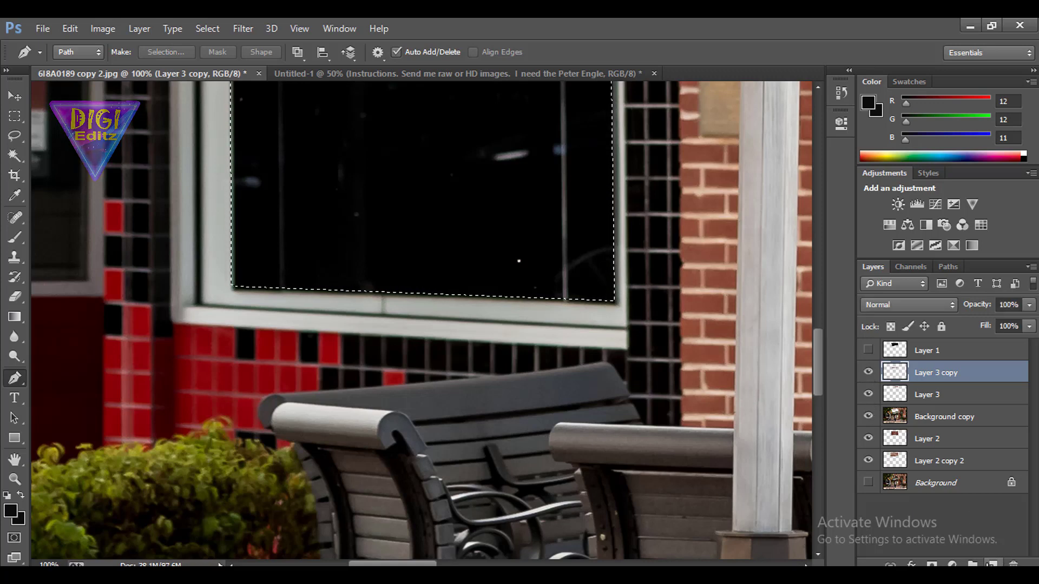
{"action": "left_click", "coordinate": [990, 563]}
{"action": "scroll", "coordinate": [339, 390], "scroll_direction": "up", "scroll_amount": 10}
{"action": "scroll", "coordinate": [340, 391], "scroll_direction": "up", "scroll_amount": 5}
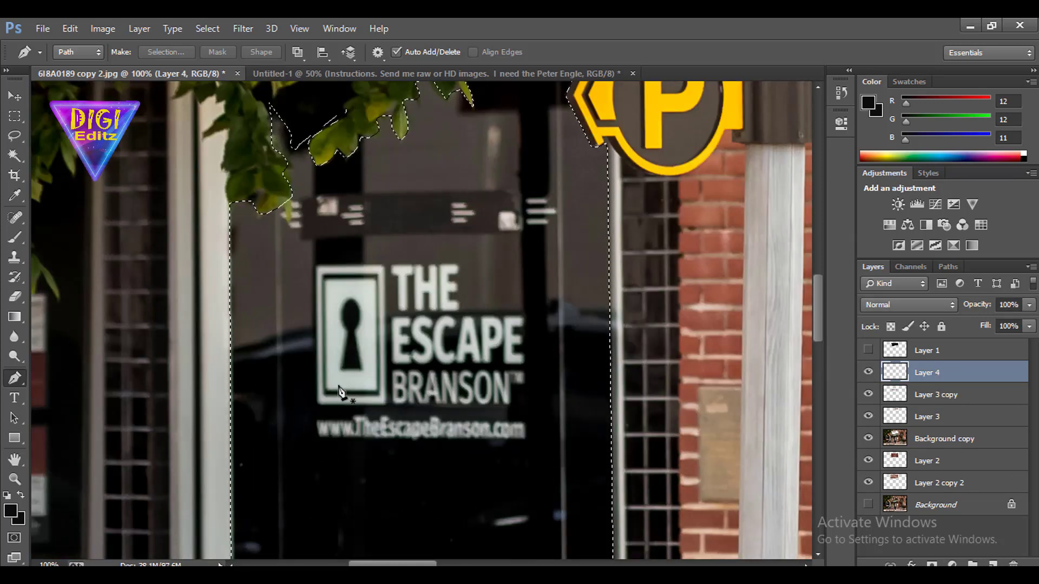
{"action": "key", "text": "shift+F6"}
{"action": "key", "text": "Return"}
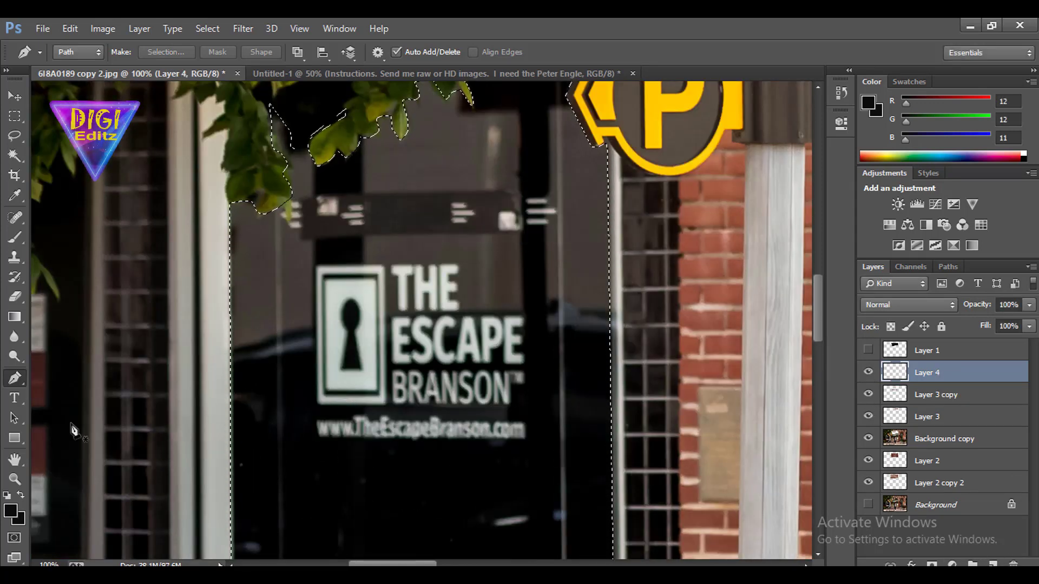
Fill the window selection with solid black on Layer 4.
{"action": "left_click", "coordinate": [19, 519]}
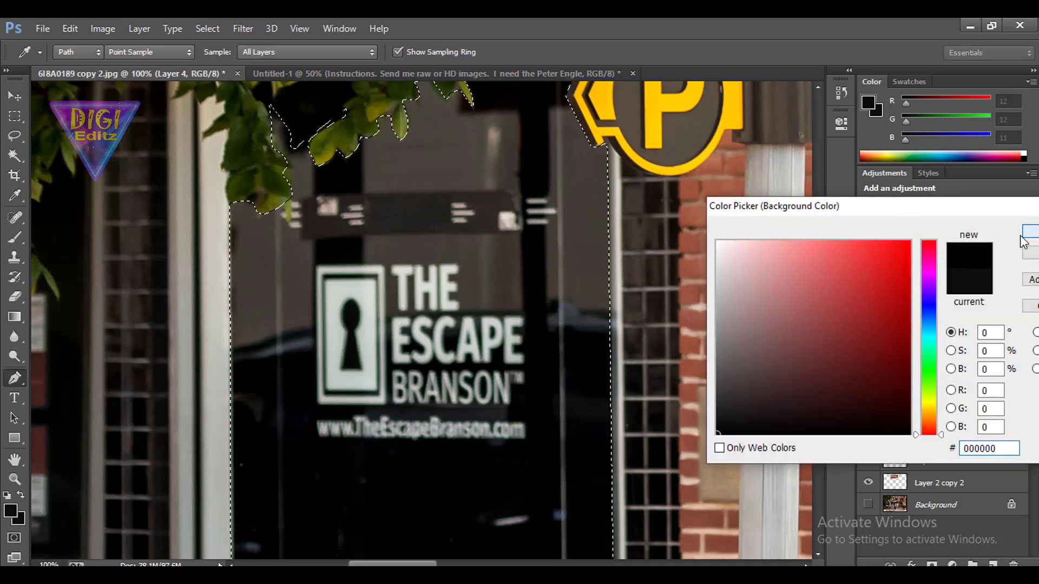
{"action": "key", "text": "Return"}
{"action": "key", "text": "ctrl+BackSpace"}
{"action": "scroll", "coordinate": [709, 447], "scroll_direction": "up", "scroll_amount": 5}
{"action": "scroll", "coordinate": [709, 447], "scroll_direction": "up", "scroll_amount": 2}
Drop the selection and zoom out until the whole storefront image is visible.
{"action": "left_click", "coordinate": [15, 116]}
{"action": "left_click", "coordinate": [420, 345]}
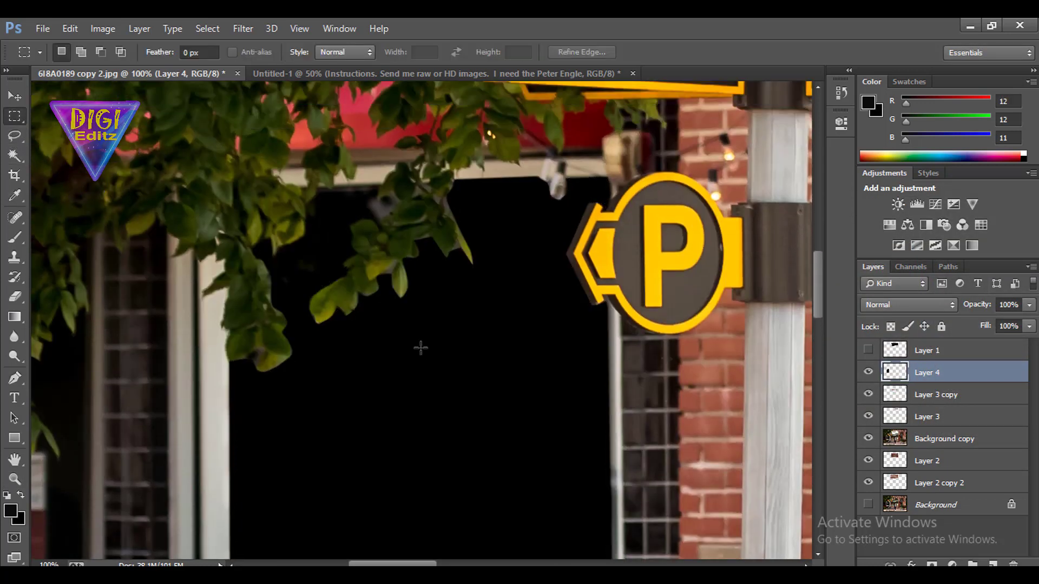
{"action": "scroll", "coordinate": [452, 342], "scroll_direction": "down", "scroll_amount": 8}
{"action": "scroll", "coordinate": [453, 342], "scroll_direction": "down", "scroll_amount": 3}
{"action": "scroll", "coordinate": [452, 341], "scroll_direction": "down", "scroll_amount": 2}
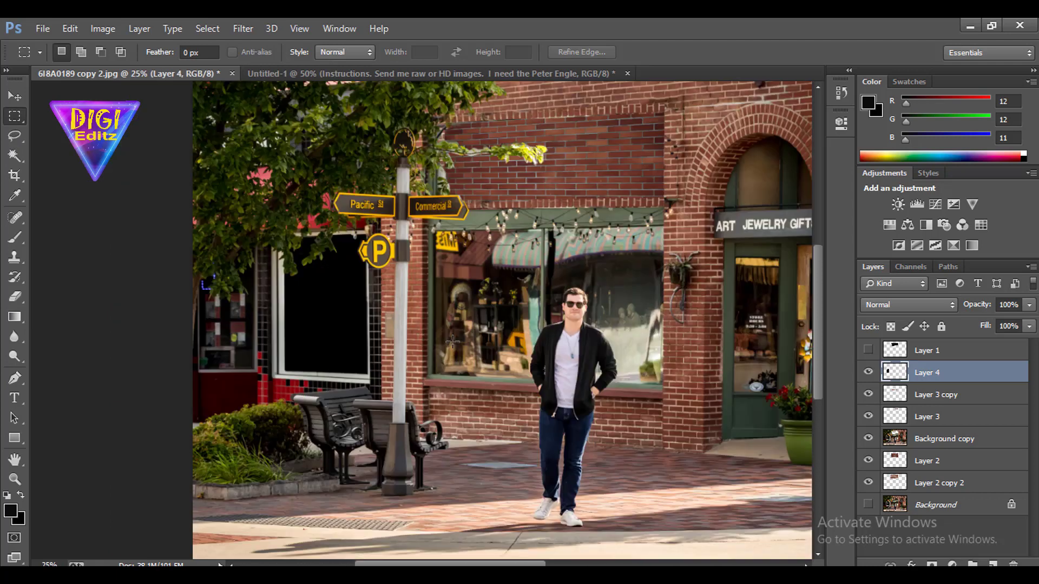
{"action": "scroll", "coordinate": [452, 342], "scroll_direction": "down", "scroll_amount": 2}
Reread the client's notes in the Untitled-1 instructions document.
{"action": "key", "text": "ctrl+Tab"}
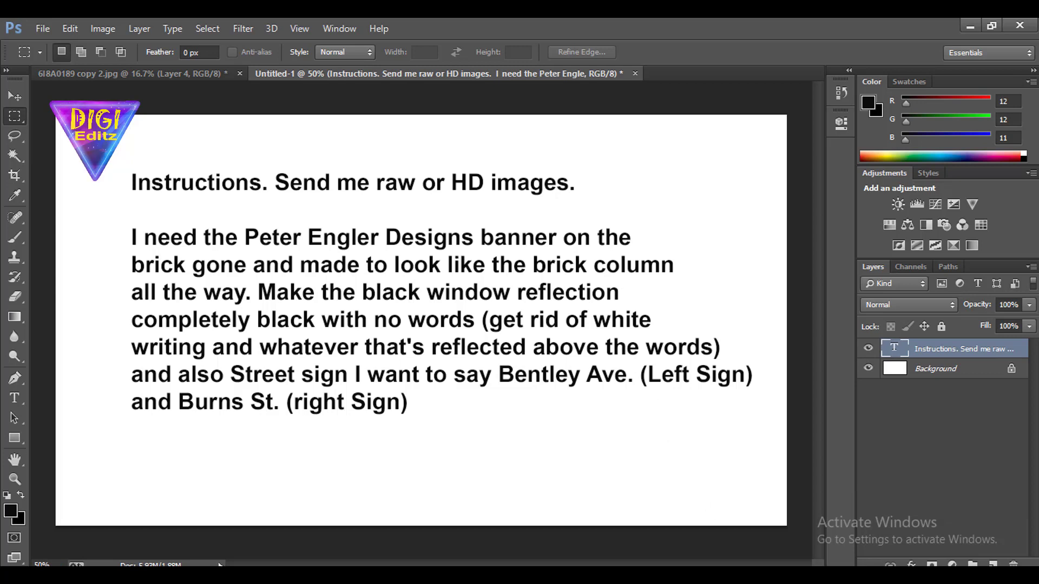
{"action": "key", "text": "t"}
{"action": "left_click", "coordinate": [465, 374]}
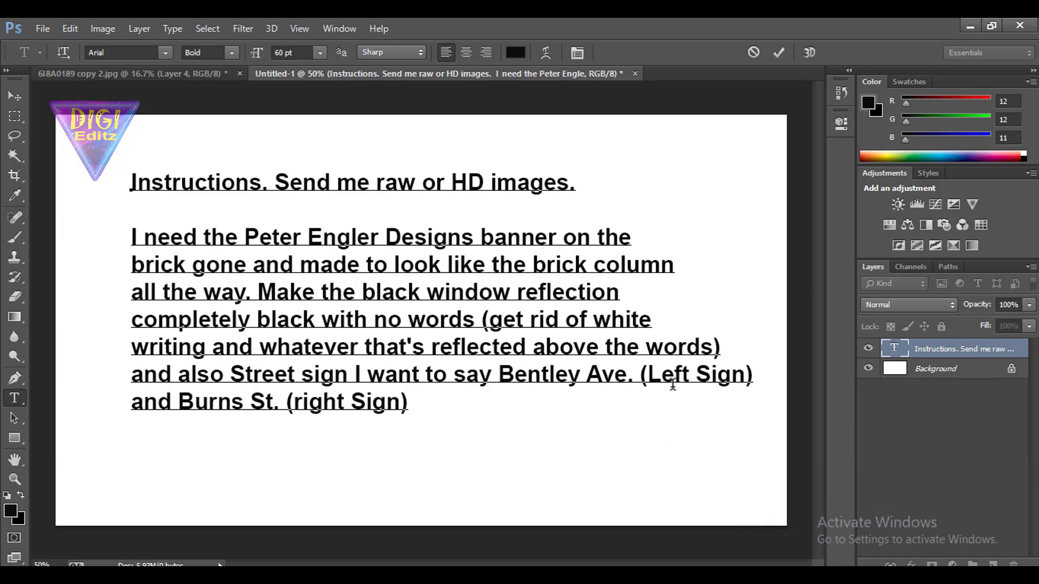
Zoom the photo in on both street signs and add a new empty Layer 5.
{"action": "left_click", "coordinate": [174, 72]}
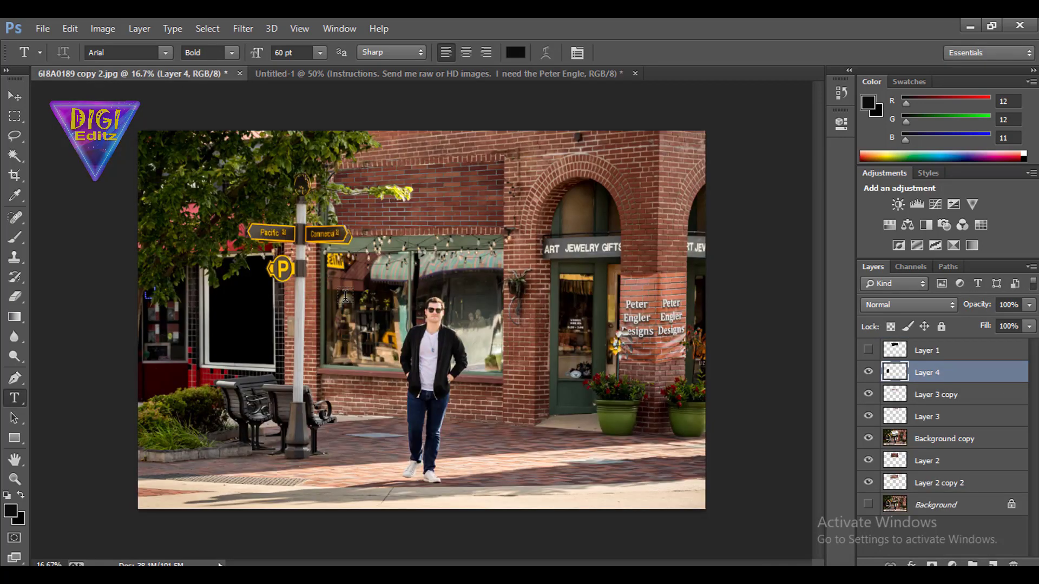
{"action": "key", "text": "ctrl+plus"}
{"action": "mouse_move", "coordinate": [327, 285]}
{"action": "left_mouse_down"}
{"action": "mouse_move", "coordinate": [451, 339]}
{"action": "mouse_move", "coordinate": [427, 368]}
{"action": "left_mouse_up"}
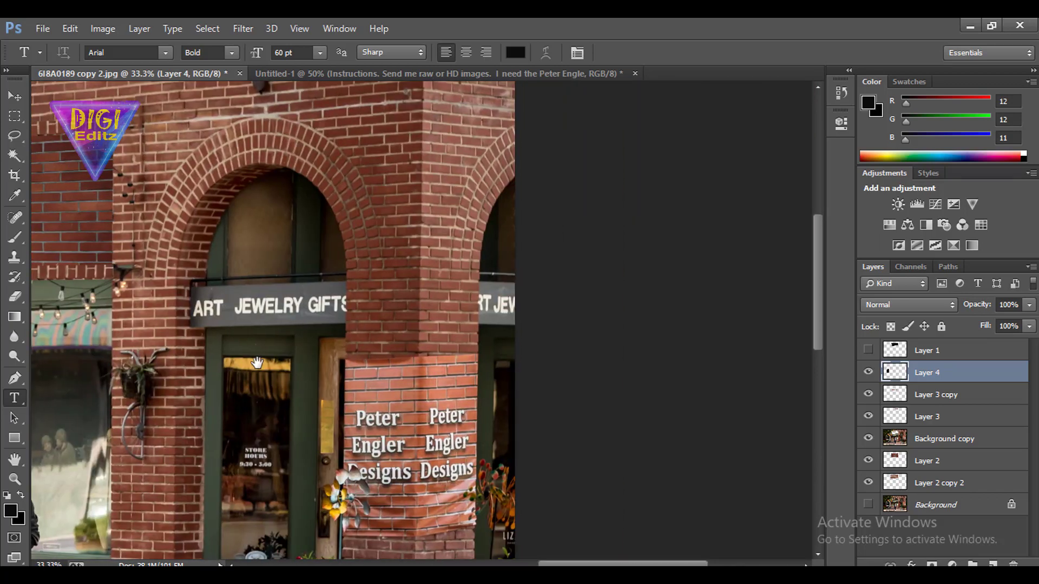
{"action": "key", "text": "ctrl+plus"}
{"action": "key", "text": "ctrl+plus"}
{"action": "key", "text": "ctrl+plus"}
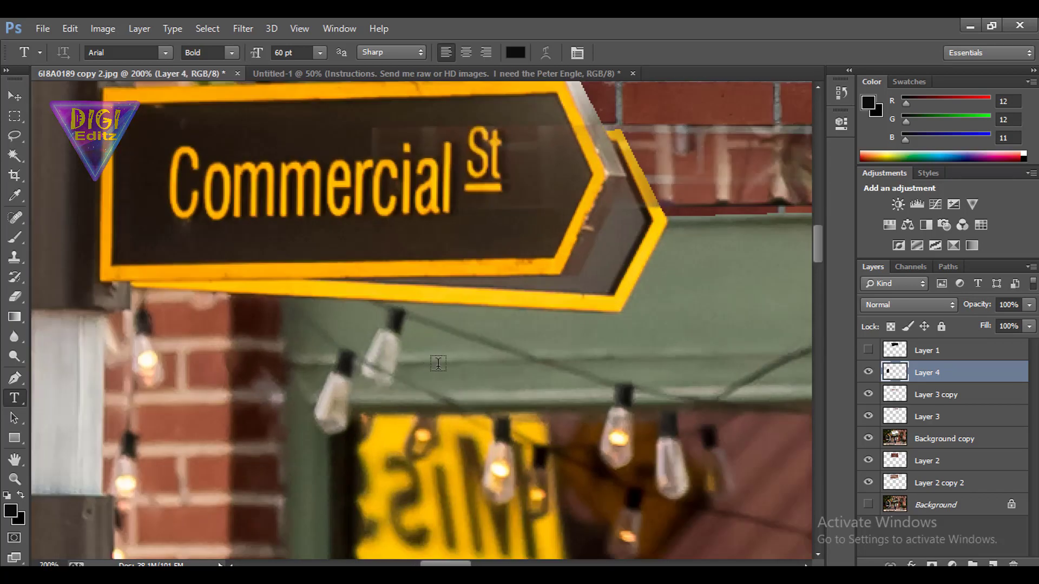
{"action": "key", "text": "ctrl+minus"}
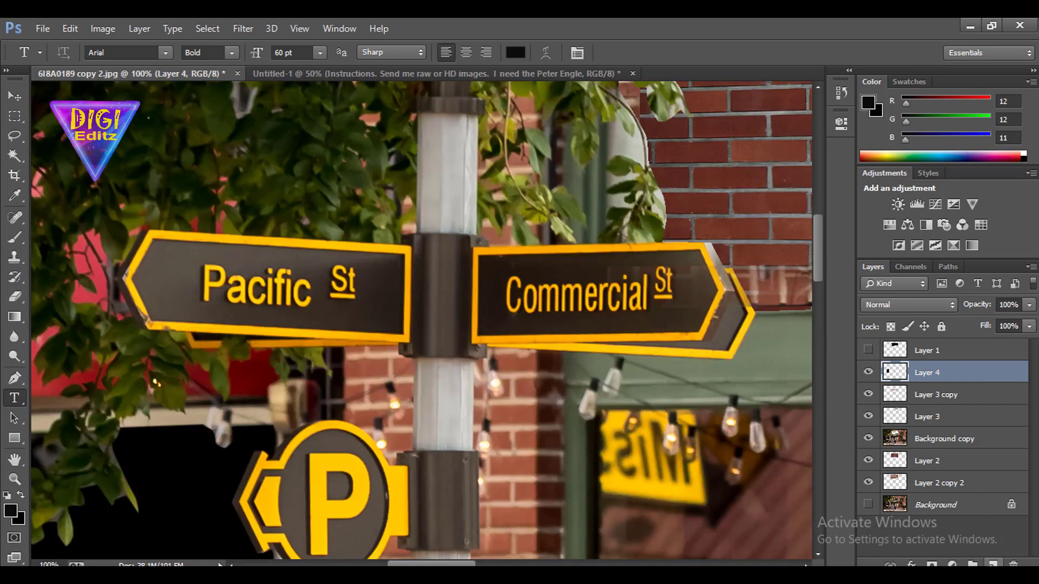
{"action": "left_click", "coordinate": [992, 564]}
Outline 'Pacific' and fill it with a grey-brown sampled from the sign face.
{"action": "key", "text": "p"}
{"action": "left_click", "coordinate": [131, 280]}
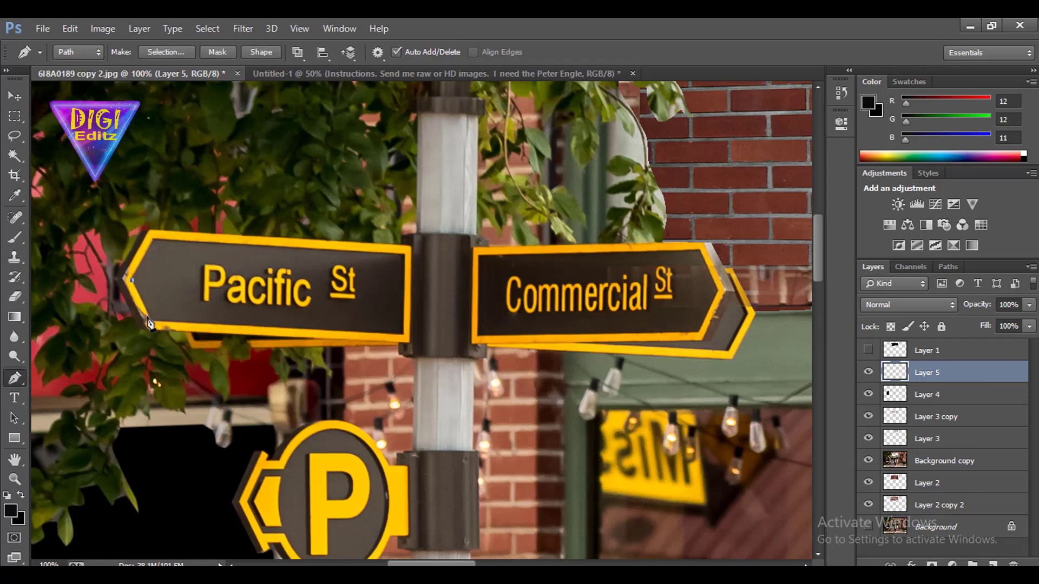
{"action": "left_click", "coordinate": [402, 334]}
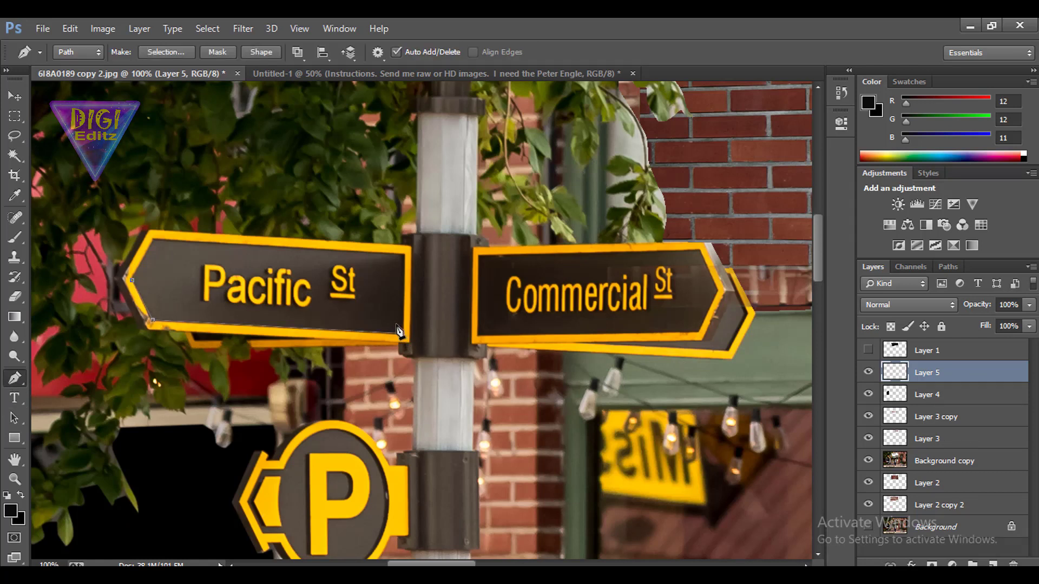
{"action": "left_click", "coordinate": [359, 314]}
{"action": "left_click", "coordinate": [163, 257]}
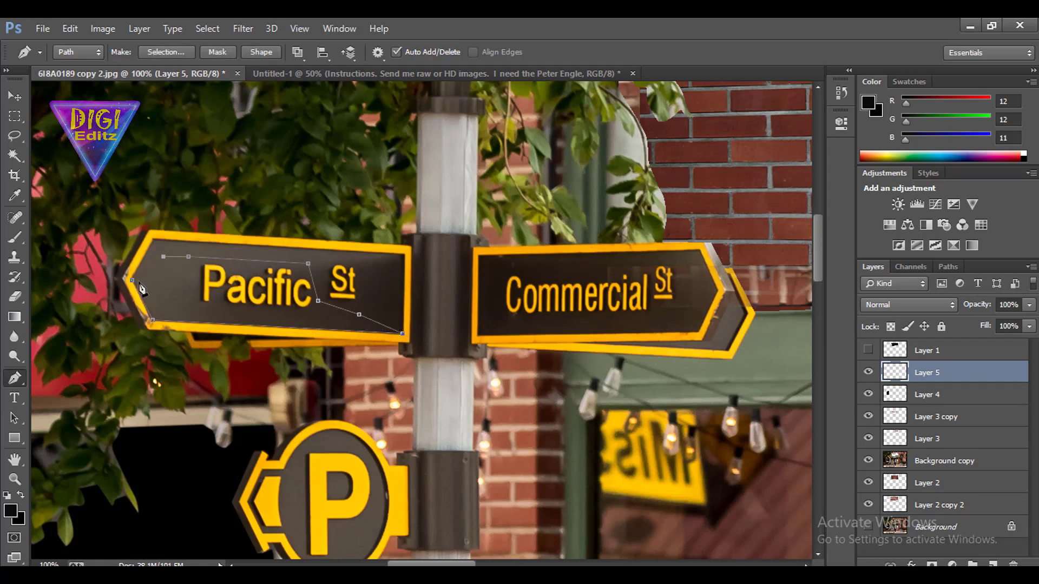
{"action": "left_click", "coordinate": [131, 281]}
{"action": "key", "text": "ctrl+Return"}
{"action": "left_click", "coordinate": [24, 516]}
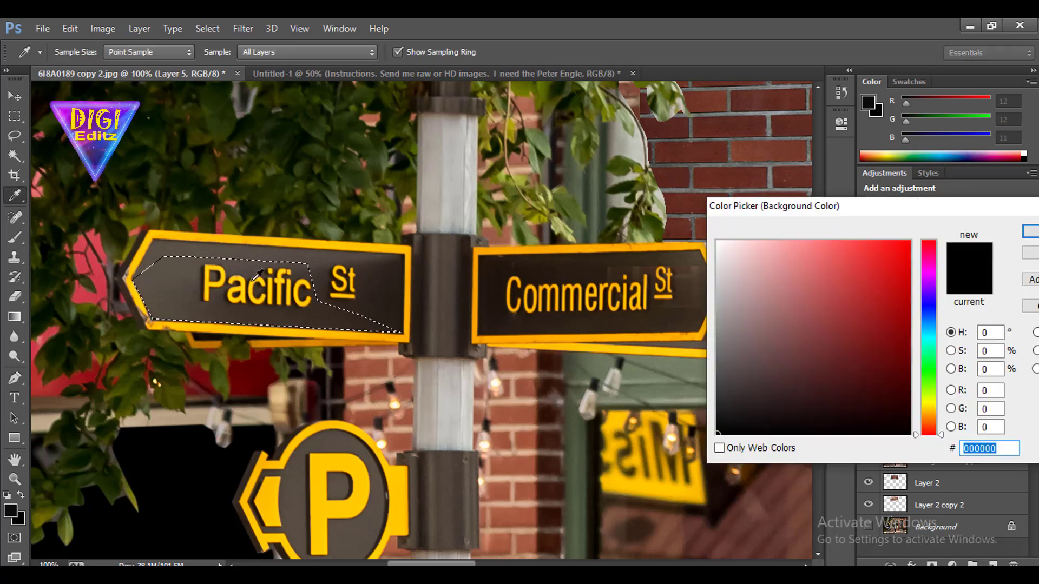
{"action": "left_click", "coordinate": [379, 303]}
{"action": "left_click", "coordinate": [1029, 232]}
{"action": "key", "text": "ctrl+BackSpace"}
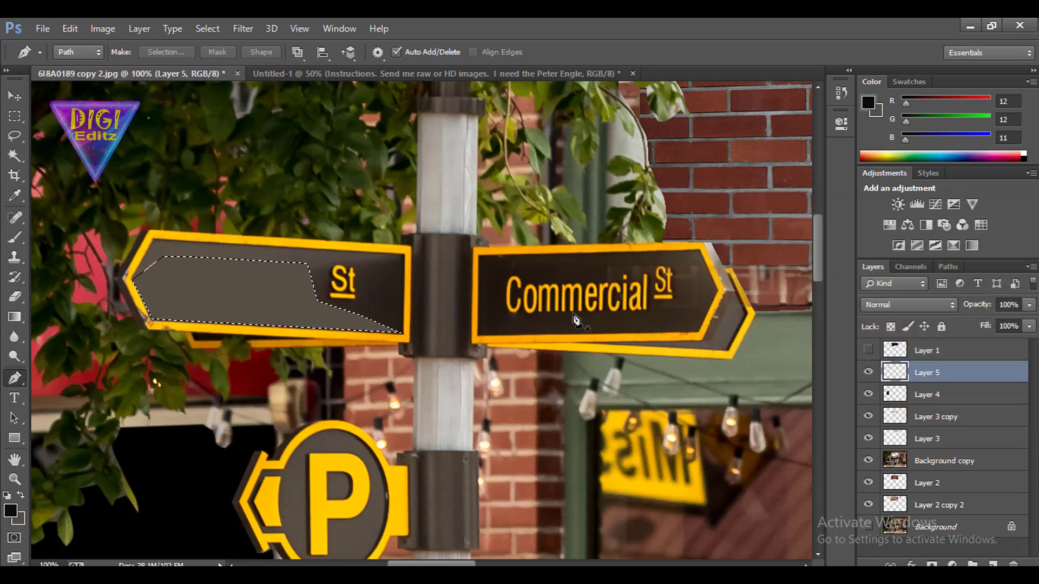
Select 'Commercial' with a pen outline and set the background to a darker sign-matching brown.
{"action": "left_click", "coordinate": [505, 323]}
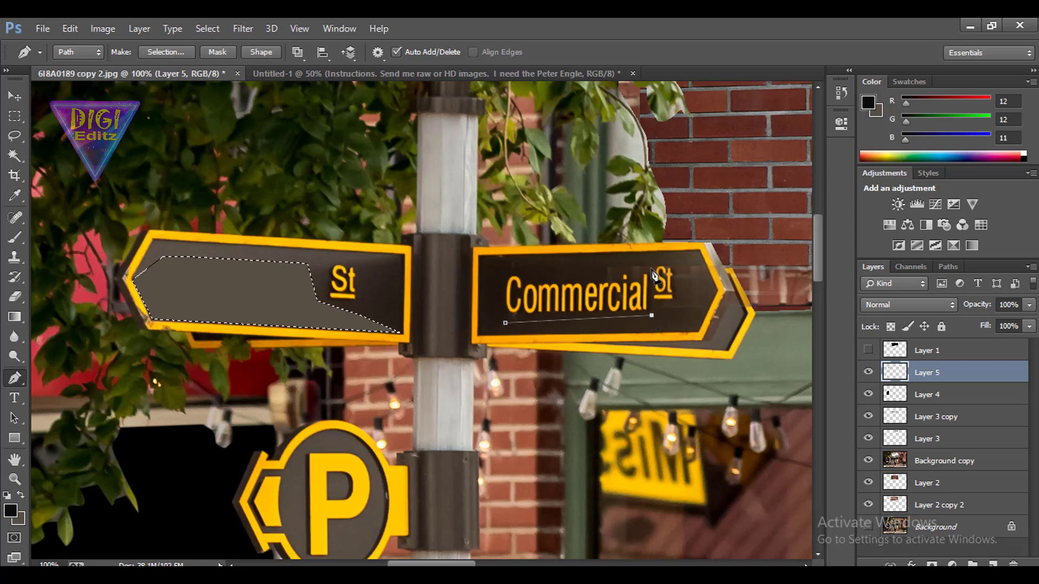
{"action": "left_click", "coordinate": [651, 316]}
{"action": "left_click", "coordinate": [650, 269]}
{"action": "left_click", "coordinate": [501, 273]}
{"action": "left_click", "coordinate": [504, 323]}
{"action": "key", "text": "ctrl+Return"}
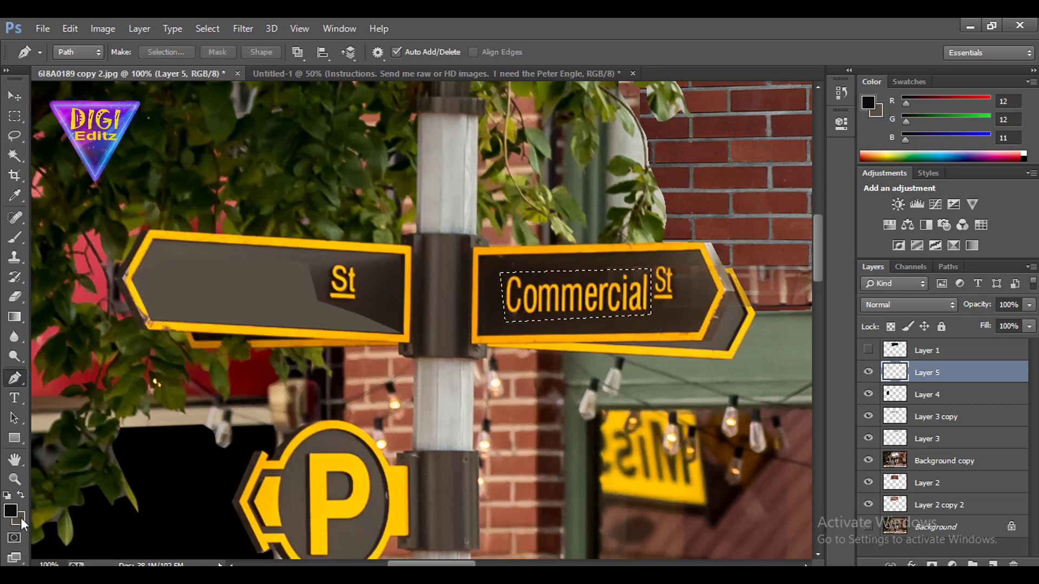
{"action": "left_click", "coordinate": [19, 519]}
{"action": "left_click", "coordinate": [812, 413]}
{"action": "left_click", "coordinate": [1030, 232]}
Fill over 'Commercial', deselect, and clone dark sign texture over the right sign's lighter patch.
{"action": "key", "text": "ctrl+BackSpace"}
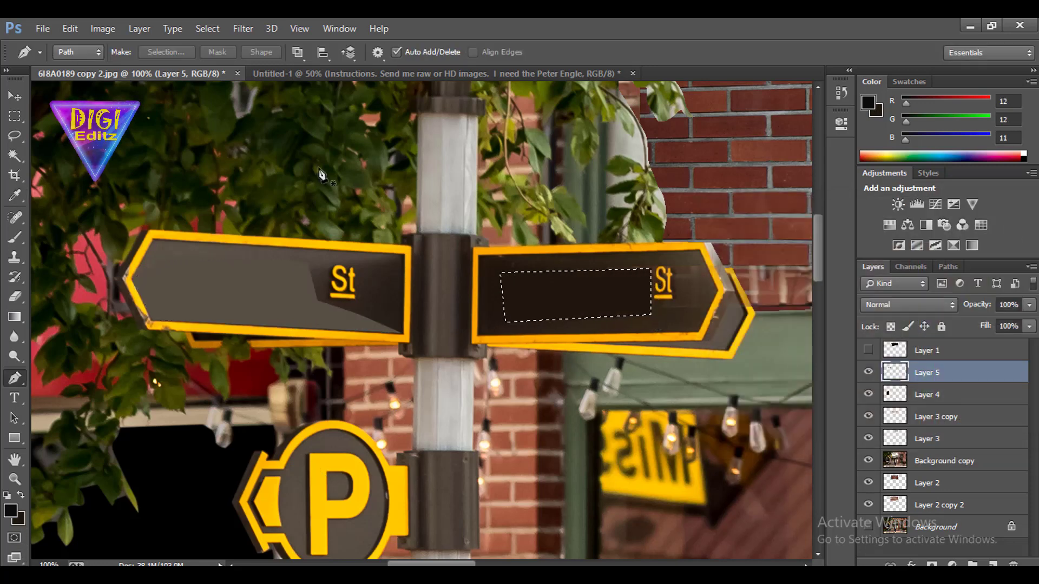
{"action": "key", "text": "m"}
{"action": "key", "text": "ctrl+d"}
{"action": "key", "text": "s"}
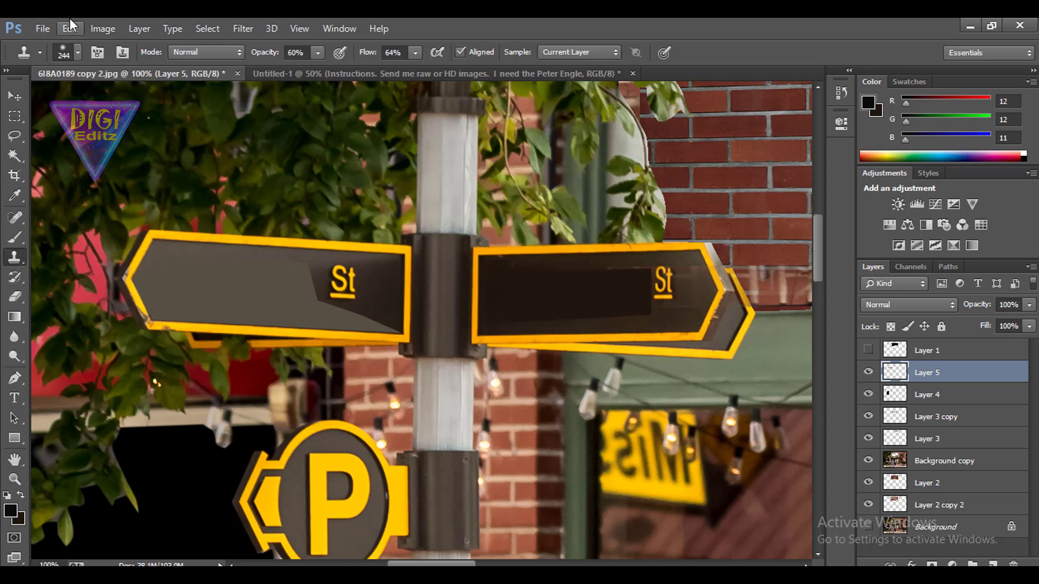
{"action": "left_click", "coordinate": [78, 52]}
{"action": "type", "text": "43"}
{"action": "key", "text": "Return"}
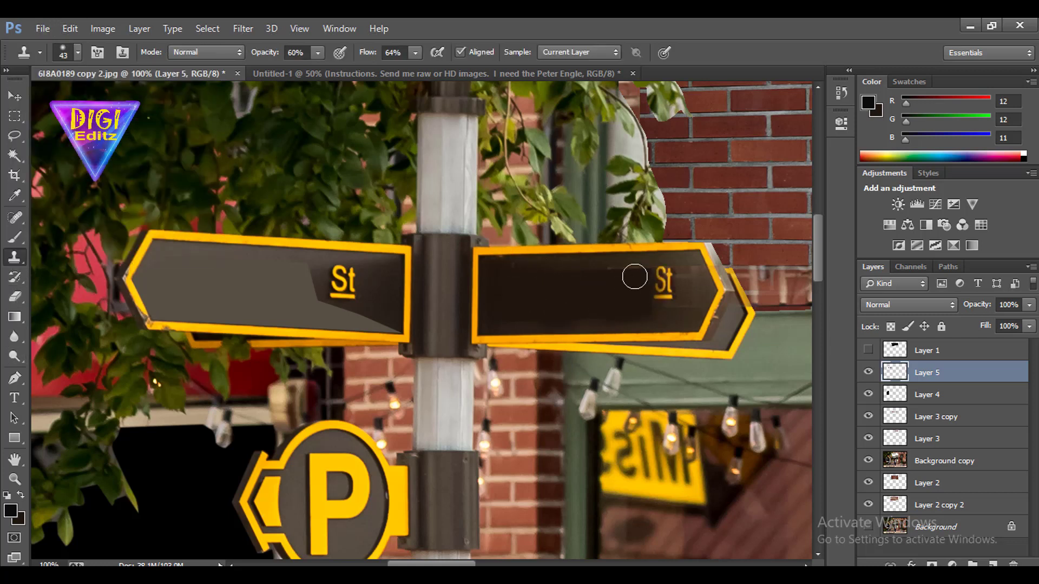
{"action": "left_click", "coordinate": [628, 275], "text": "alt"}
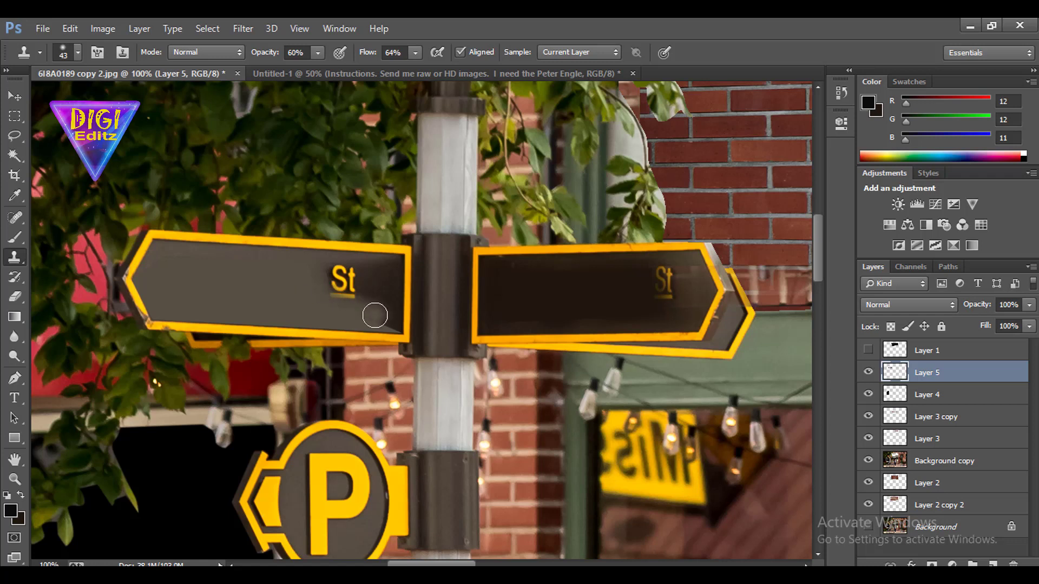
{"action": "left_click_drag", "start_coordinate": [384, 323], "coordinate": [339, 294]}
Erase the patch edge around 'St' on the left sign with a smaller eraser.
{"action": "left_click", "coordinate": [15, 296]}
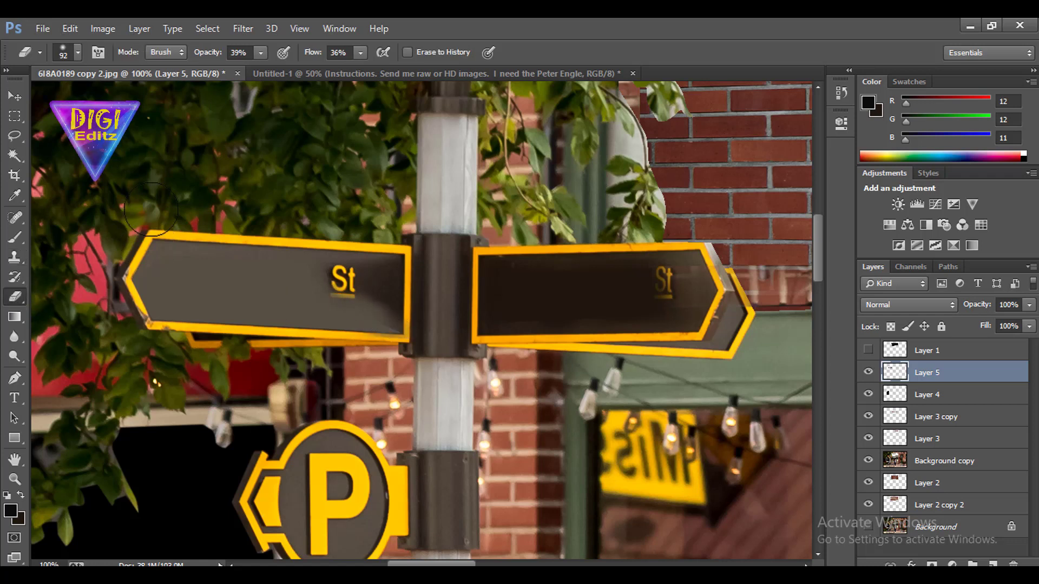
{"action": "left_click", "coordinate": [78, 52]}
{"action": "left_click_drag", "start_coordinate": [162, 82], "coordinate": [139, 82]}
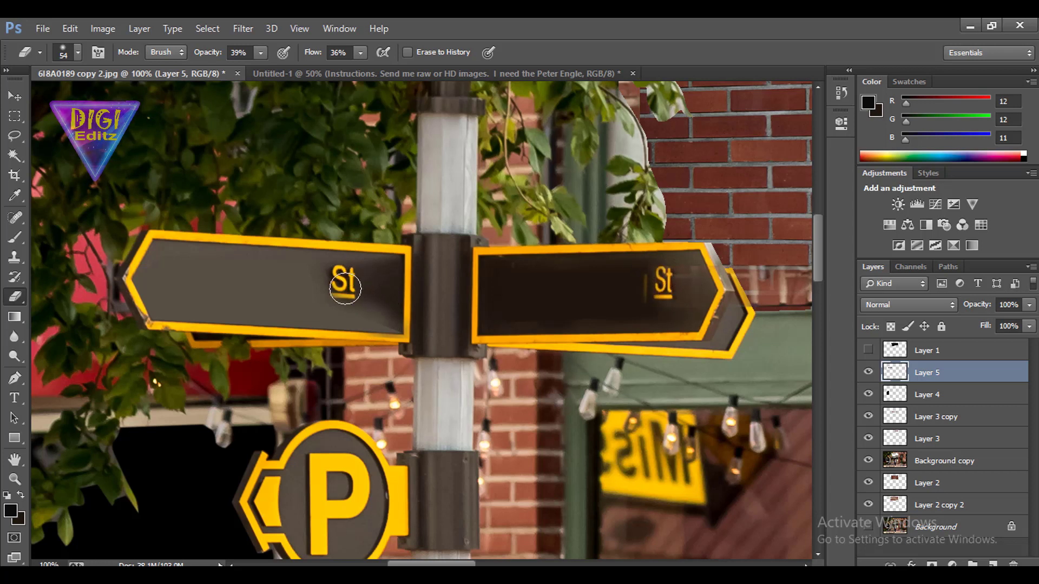
{"action": "left_click", "coordinate": [14, 257]}
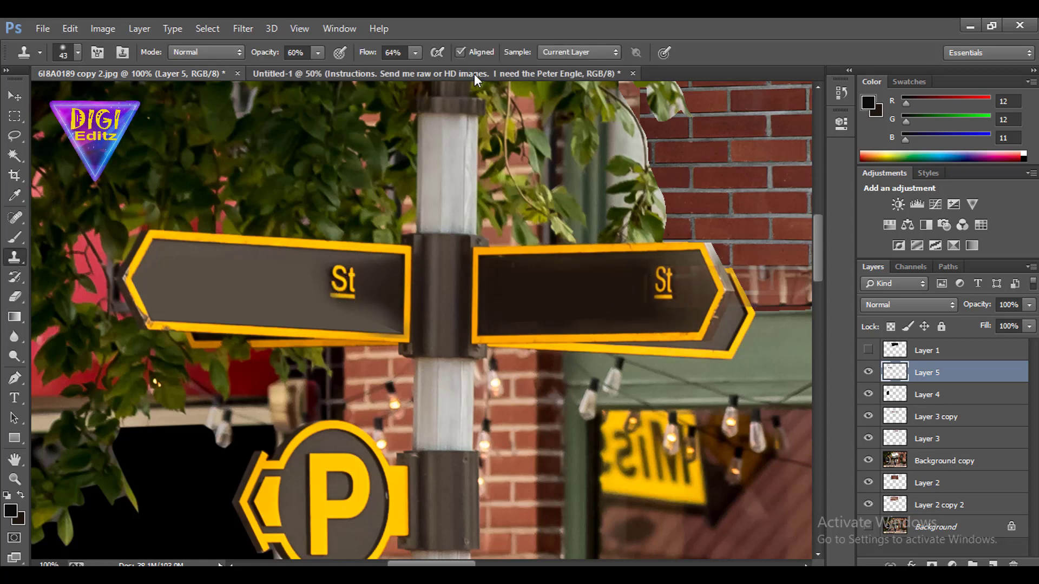
{"action": "left_click", "coordinate": [520, 73]}
Copy the words 'Bentley Ave.' from the instructions text.
{"action": "key", "text": "t"}
{"action": "left_click_drag", "start_coordinate": [499, 376], "coordinate": [625, 380]}
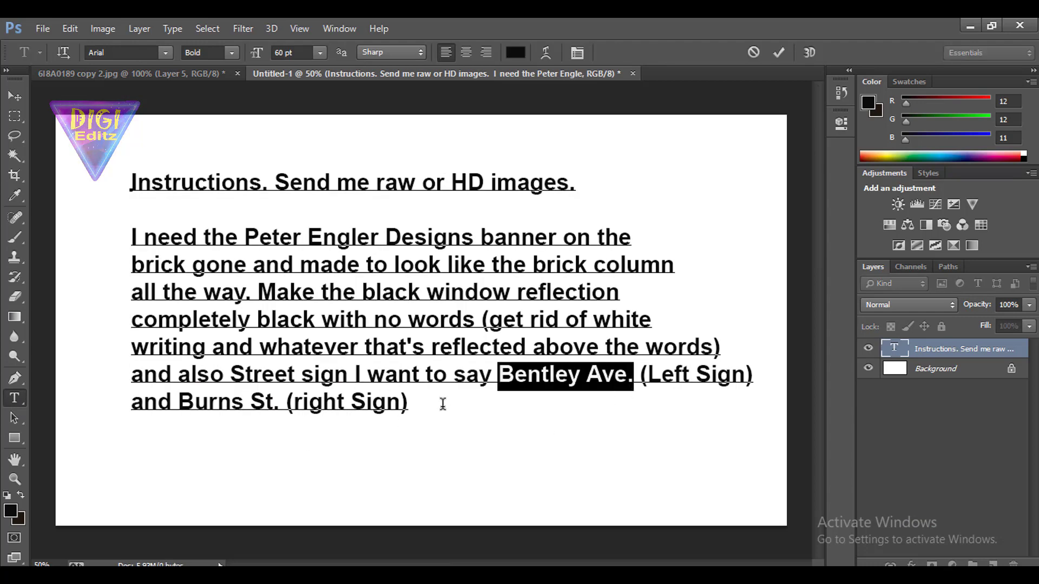
{"action": "left_click", "coordinate": [187, 73]}
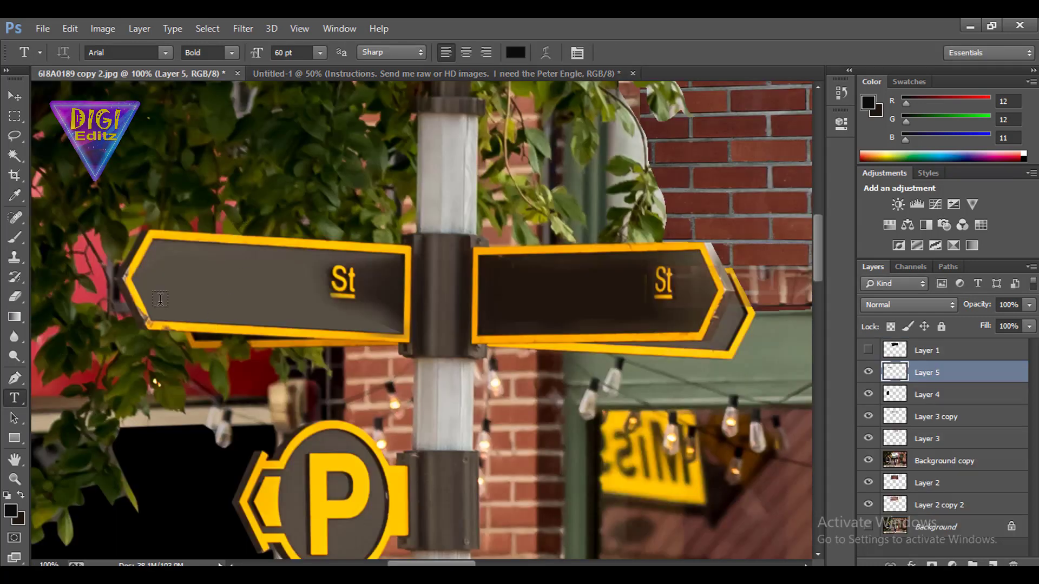
Paste 'Bentley Ave.' as smaller text on the left sign, coloured #ffc700.
{"action": "left_click", "coordinate": [170, 276]}
{"action": "left_click", "coordinate": [320, 53]}
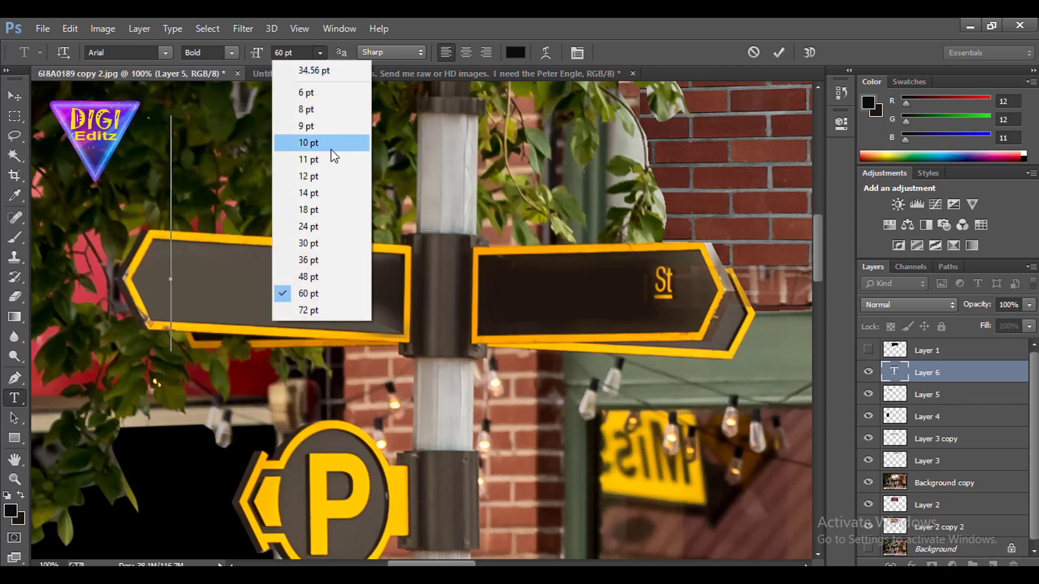
{"action": "left_click", "coordinate": [332, 154]}
{"action": "key", "text": "ctrl+v"}
{"action": "key", "text": "ctrl+a"}
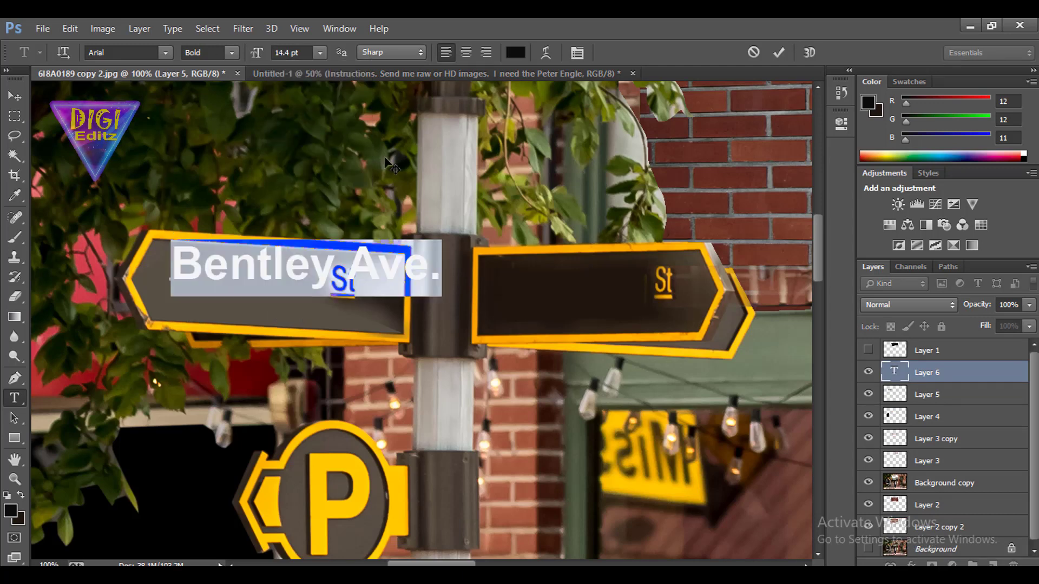
{"action": "left_click", "coordinate": [515, 53]}
{"action": "type", "text": "ffc700"}
{"action": "left_click", "coordinate": [1030, 232]}
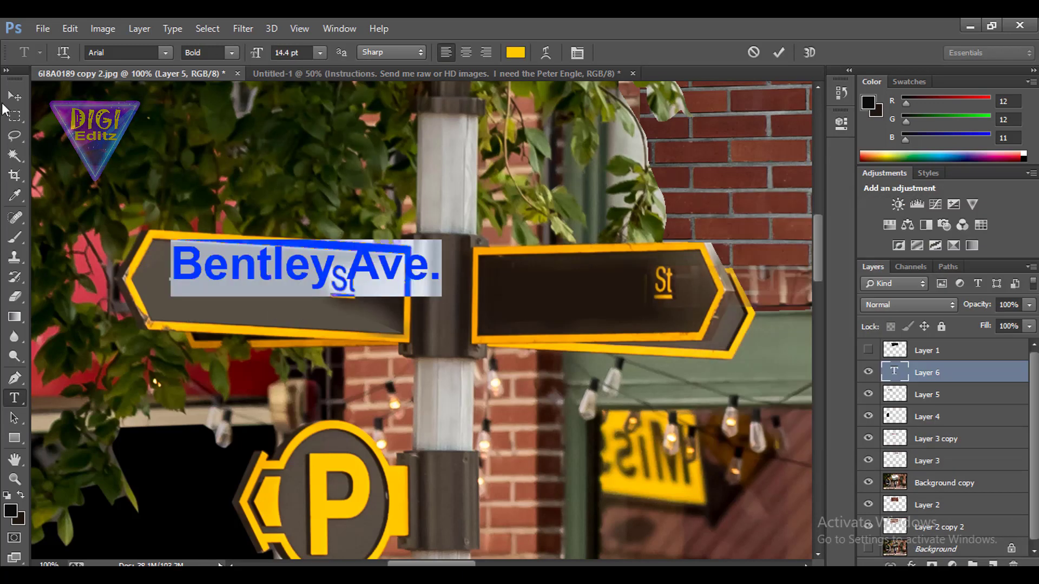
{"action": "left_click", "coordinate": [15, 96]}
Shrink, tilt and position the 'Bentley Ave.' text to fit the left sign.
{"action": "key", "text": "ctrl+t"}
{"action": "left_click_drag", "start_coordinate": [440, 292], "coordinate": [398, 287]}
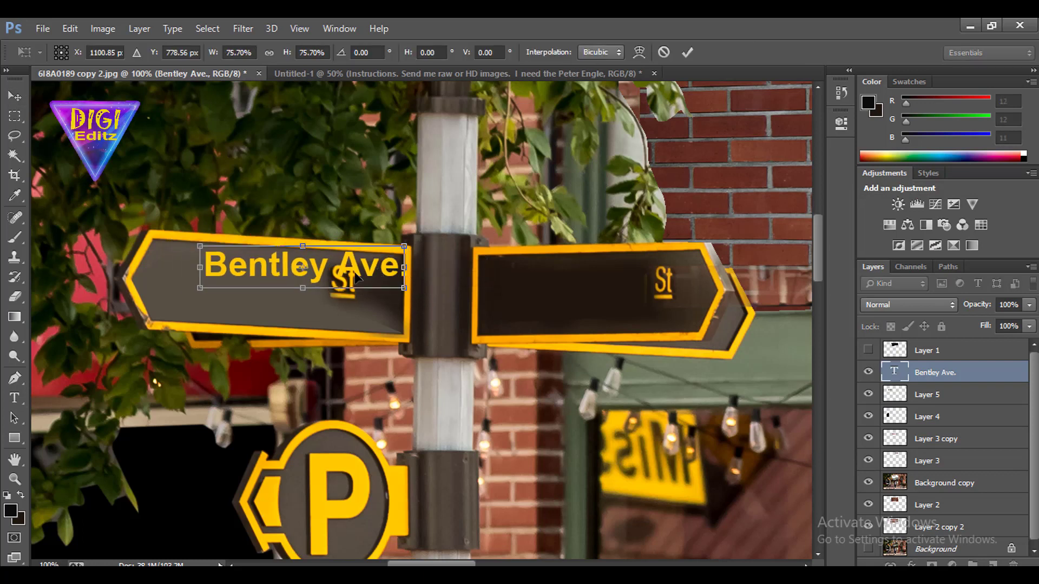
{"action": "left_click_drag", "start_coordinate": [303, 268], "coordinate": [233, 287]}
{"action": "mouse_move", "coordinate": [337, 310]}
{"action": "left_mouse_down"}
{"action": "mouse_move", "coordinate": [325, 306]}
{"action": "mouse_move", "coordinate": [340, 321]}
{"action": "left_mouse_up"}
{"action": "key", "text": "Return"}
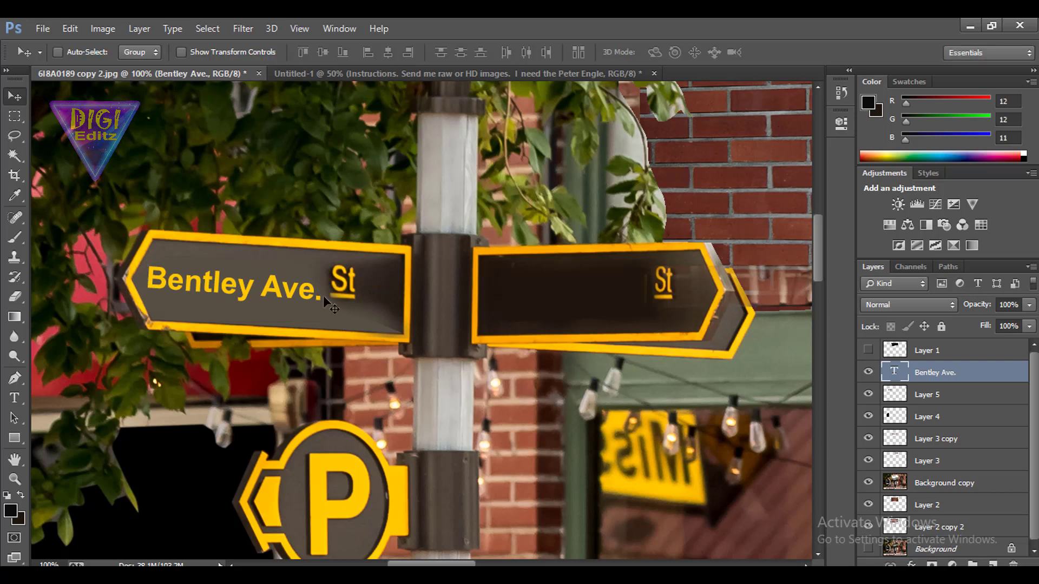
{"action": "key", "text": "ctrl+t"}
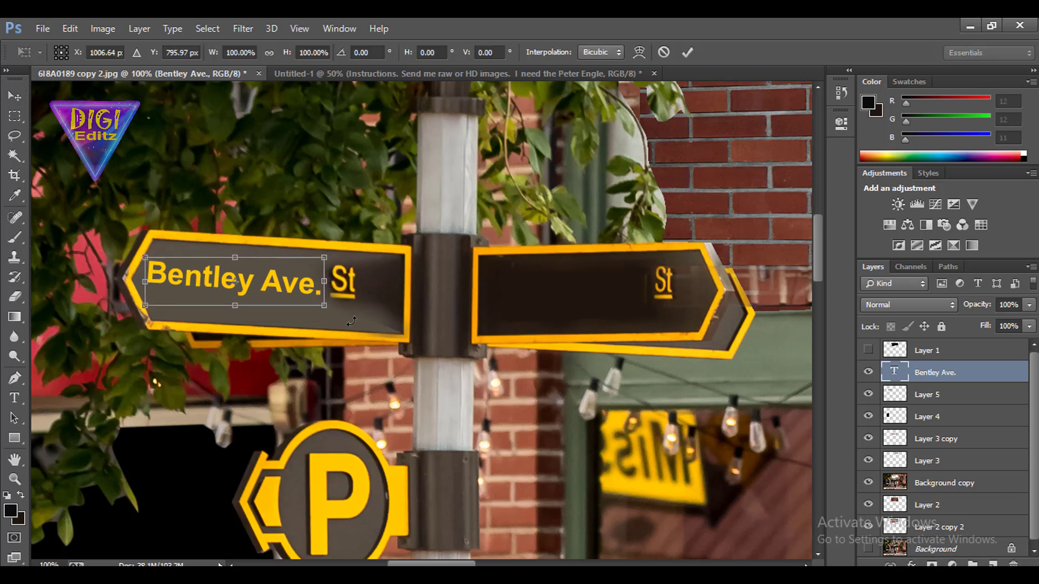
{"action": "key", "text": "Return"}
{"action": "left_click_drag", "start_coordinate": [297, 289], "coordinate": [297, 291]}
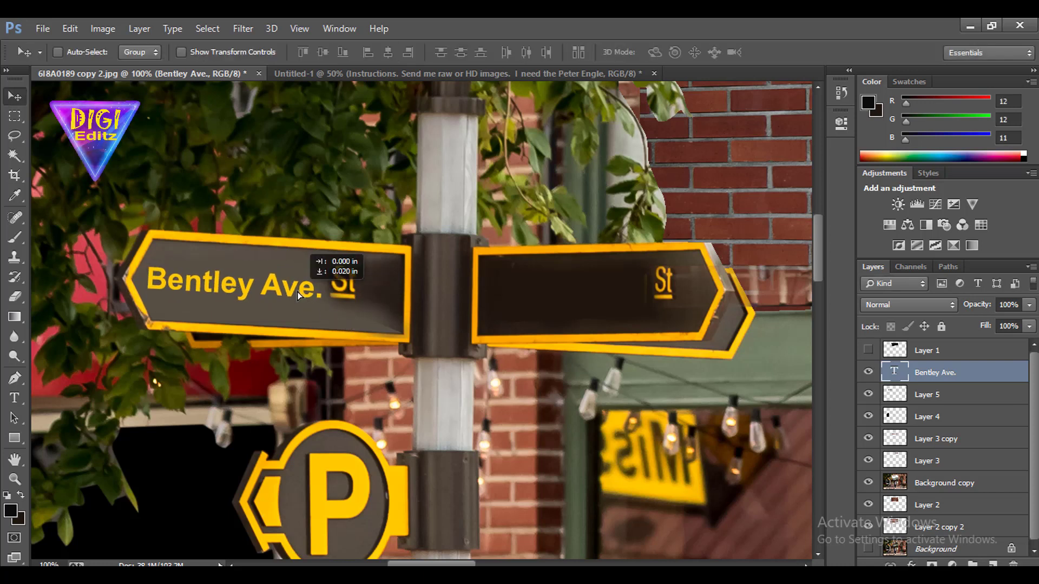
Place a duplicate of the 'Bentley Ave.' text onto the right sign.
{"action": "right_click", "coordinate": [336, 319]}
{"action": "left_click", "coordinate": [346, 327]}
{"action": "key", "text": "e"}
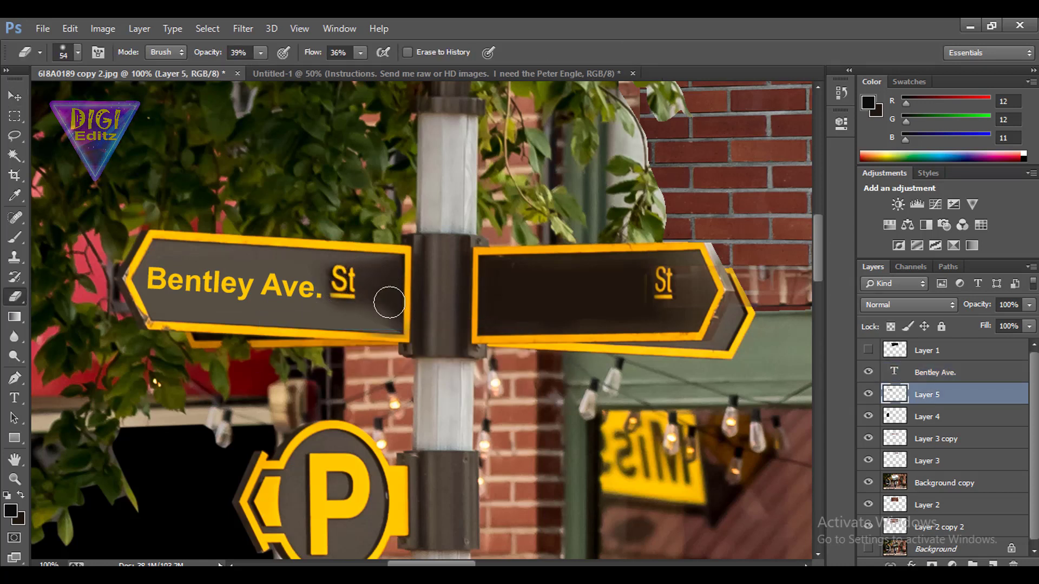
{"action": "key", "text": "v"}
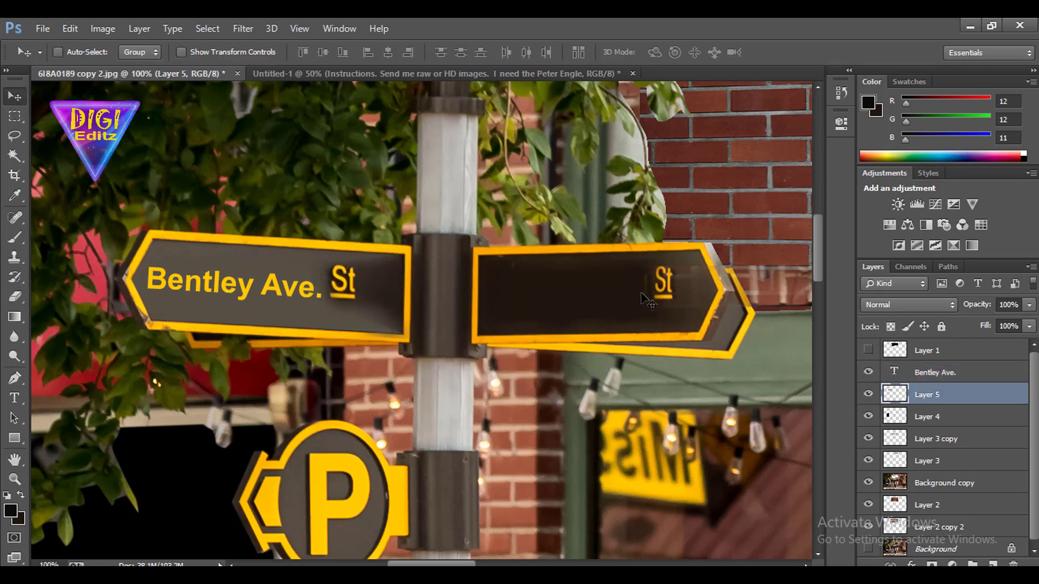
{"action": "left_click_drag", "start_coordinate": [213, 289], "coordinate": [340, 280]}
{"action": "key", "text": "ctrl+z"}
{"action": "left_click_drag", "start_coordinate": [241, 292], "coordinate": [559, 296]}
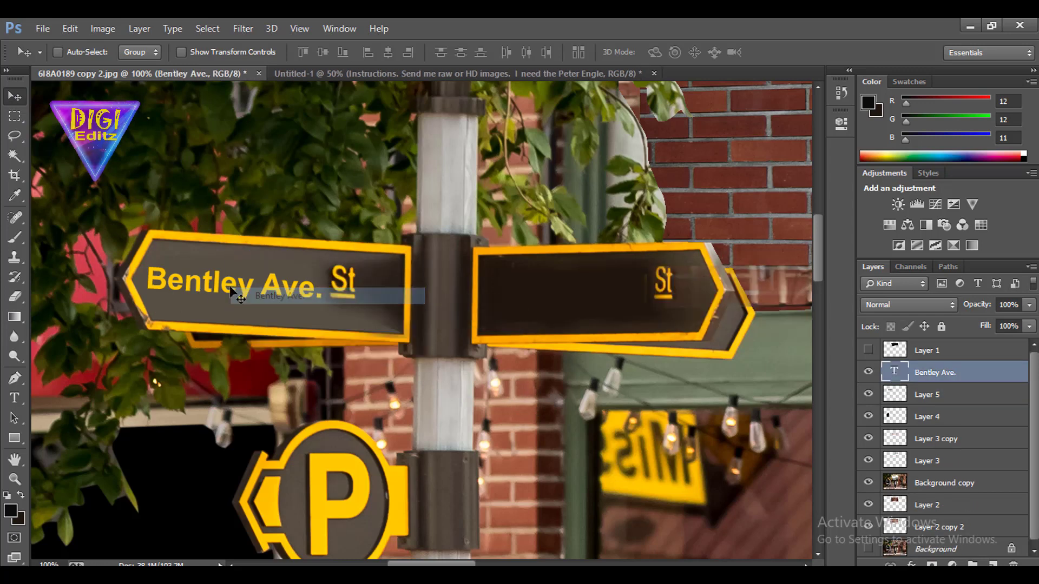
{"action": "left_click", "coordinate": [511, 76]}
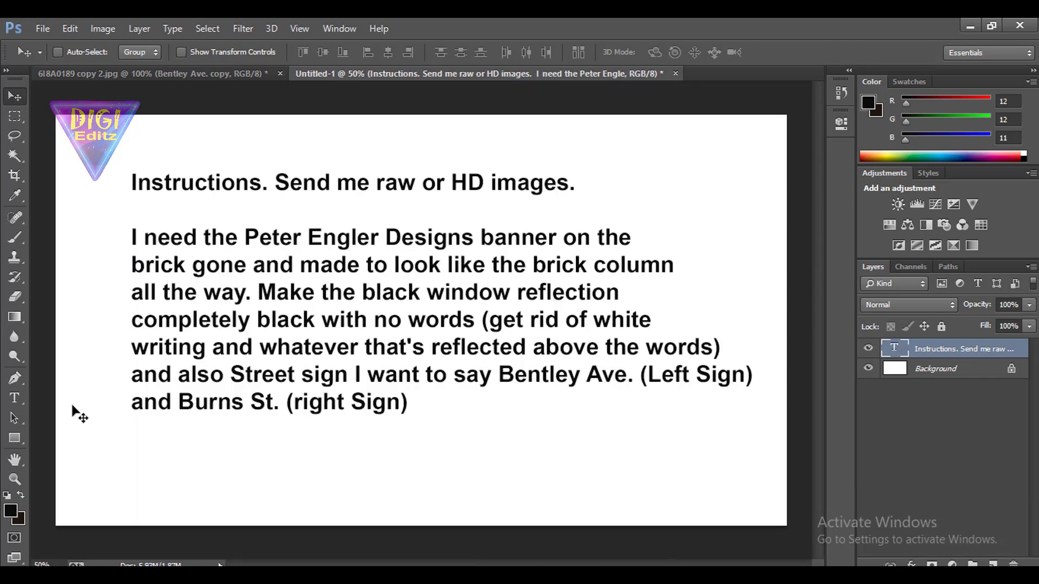
Copy the street name 'Burns St.' from the instructions.
{"action": "left_click", "coordinate": [15, 398]}
{"action": "double_click", "coordinate": [187, 403]}
{"action": "key", "text": "ctrl+c"}
{"action": "left_click", "coordinate": [279, 403], "text": "shift"}
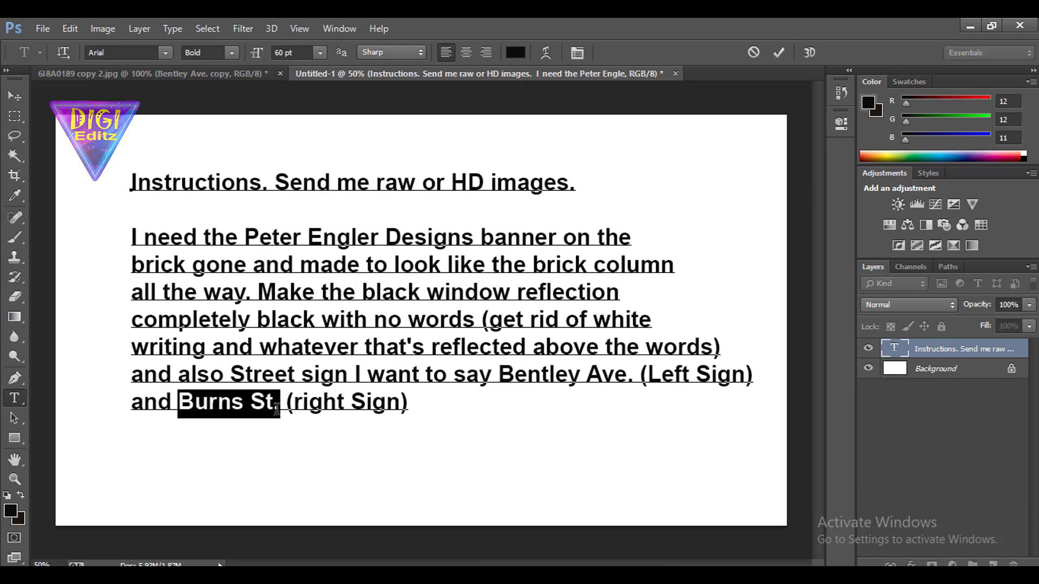
{"action": "left_click", "coordinate": [151, 74]}
Replace the right sign's copied text with 'Burns St.' in the sign's yellow, #ffaa02.
{"action": "left_click", "coordinate": [534, 306]}
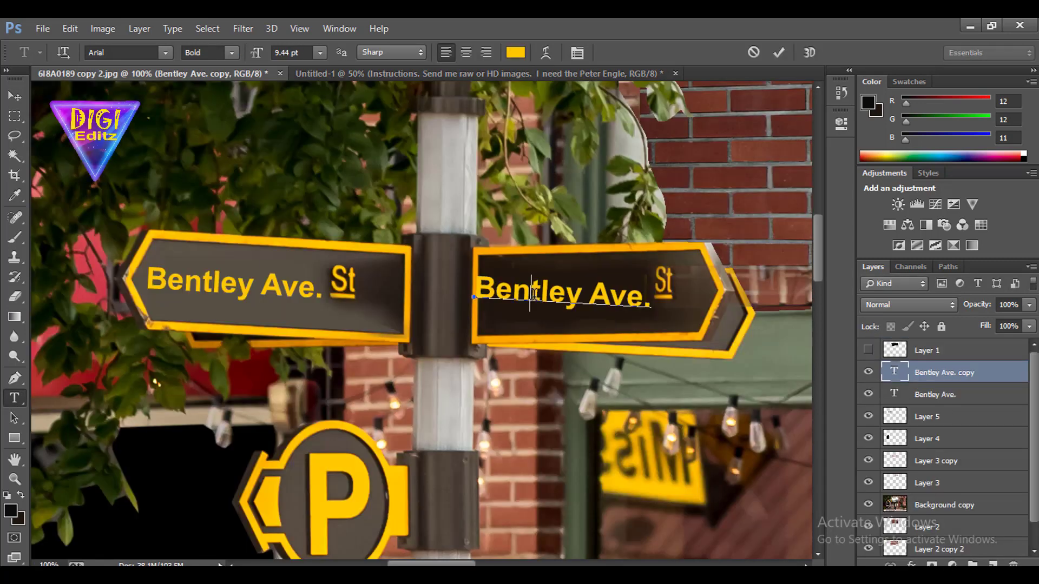
{"action": "key", "text": "ctrl+a"}
{"action": "key", "text": "ctrl+v"}
{"action": "key", "text": "ctrl+a"}
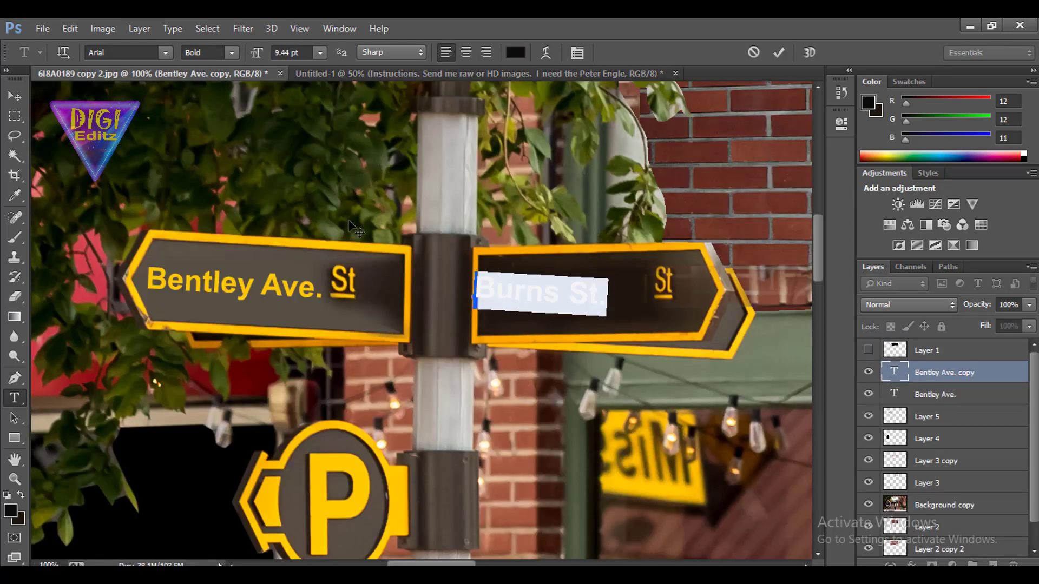
{"action": "left_click", "coordinate": [515, 53]}
{"action": "left_click", "coordinate": [521, 245]}
{"action": "left_click_drag", "start_coordinate": [784, 205], "coordinate": [701, 201]}
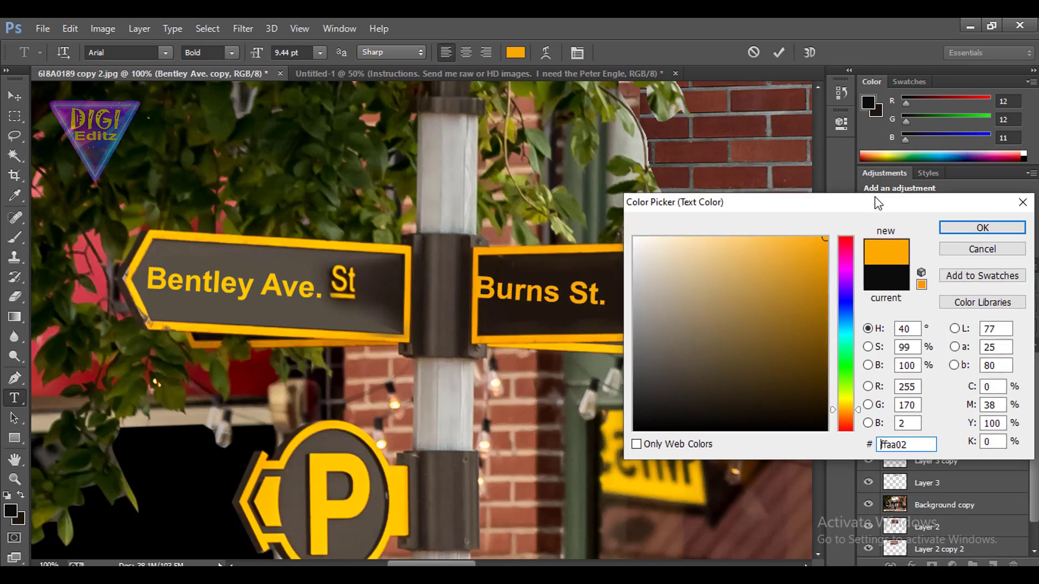
{"action": "left_click", "coordinate": [916, 228]}
{"action": "left_click", "coordinate": [15, 96]}
Tilt 'Burns St.' about 4° and nudge it right to match the sign.
{"action": "key", "text": "ctrl+t"}
{"action": "left_click_drag", "start_coordinate": [637, 329], "coordinate": [657, 302]}
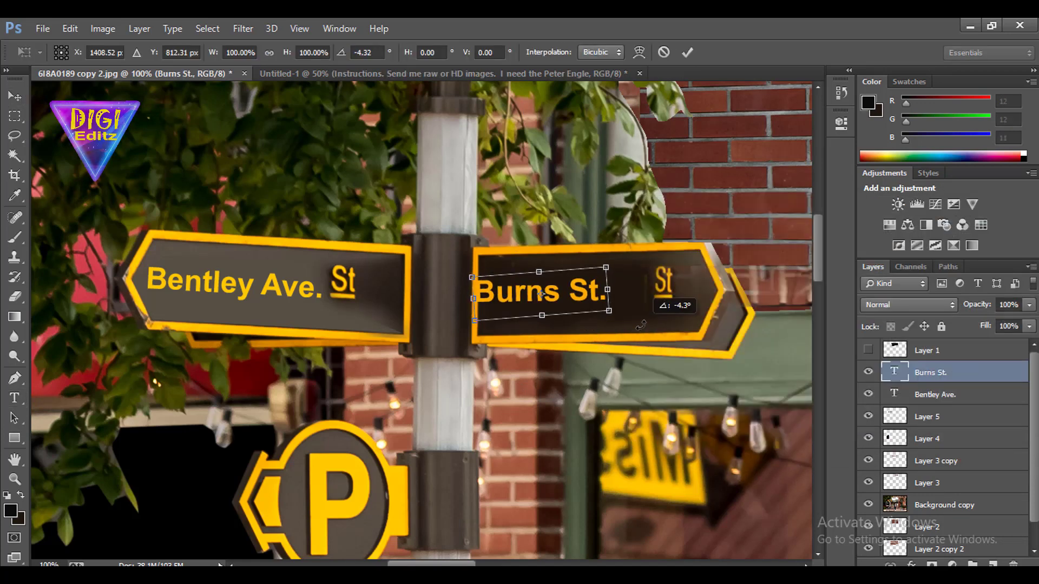
{"action": "left_click_drag", "start_coordinate": [592, 296], "coordinate": [610, 293]}
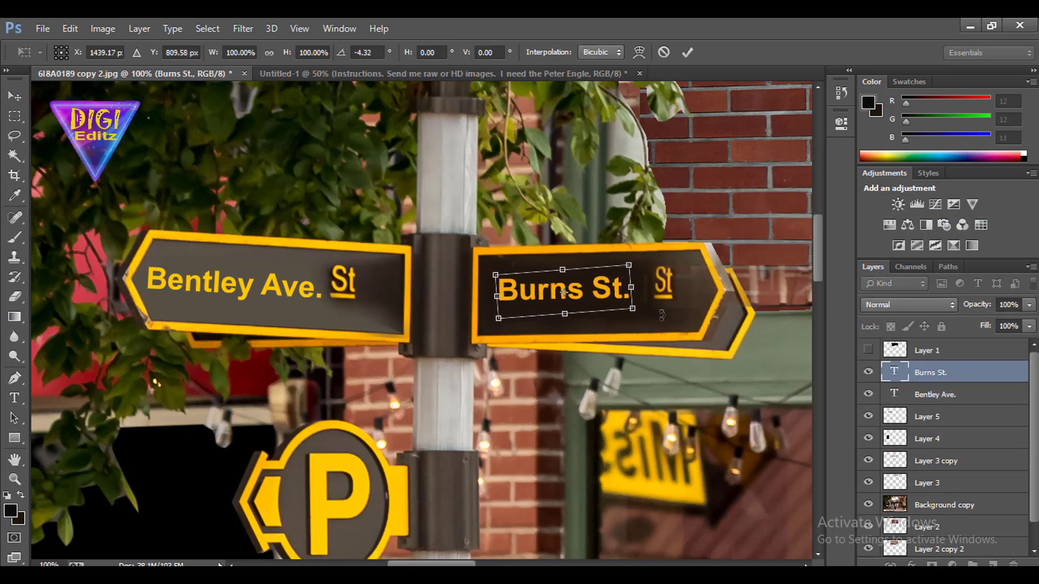
{"action": "left_click_drag", "start_coordinate": [659, 315], "coordinate": [665, 319]}
{"action": "key", "text": "Return"}
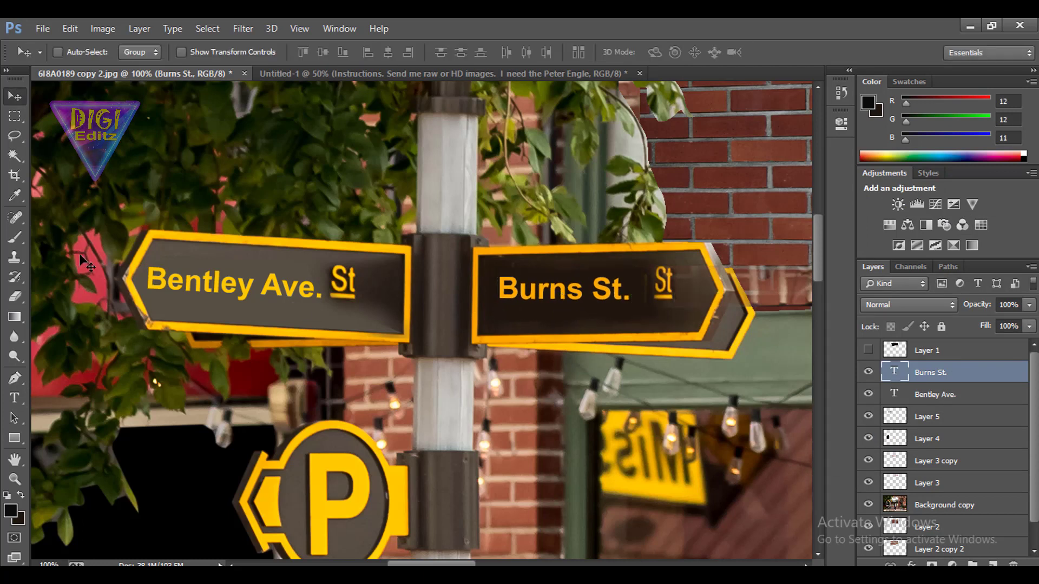
{"action": "left_click", "coordinate": [15, 256]}
Clone Stamp over the old 'St' mark on Layer 5 using clean sign samples.
{"action": "right_click", "coordinate": [223, 271], "text": "ctrl"}
{"action": "left_click", "coordinate": [274, 265]}
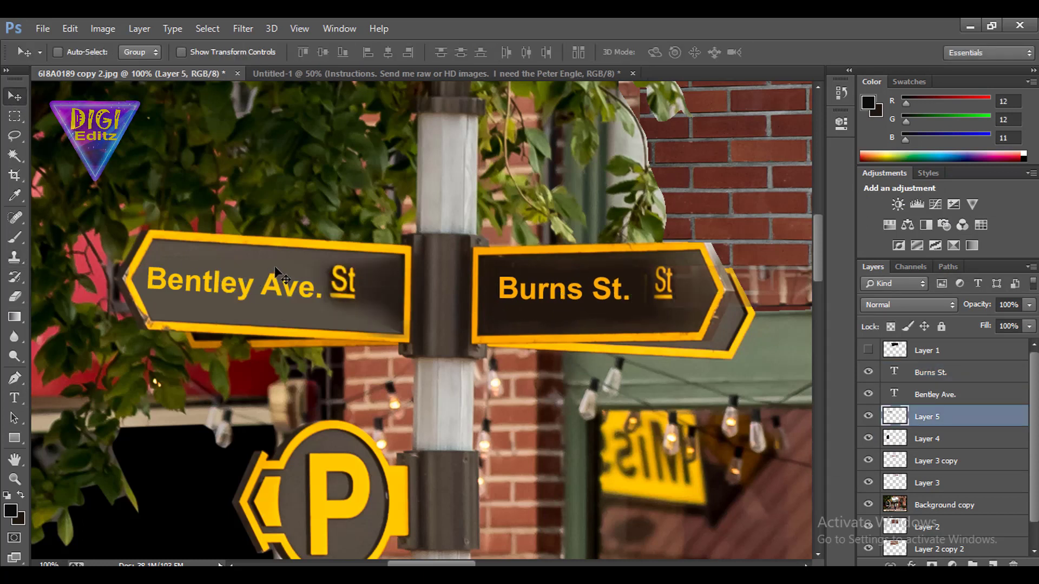
{"action": "left_click", "coordinate": [247, 272], "text": "alt"}
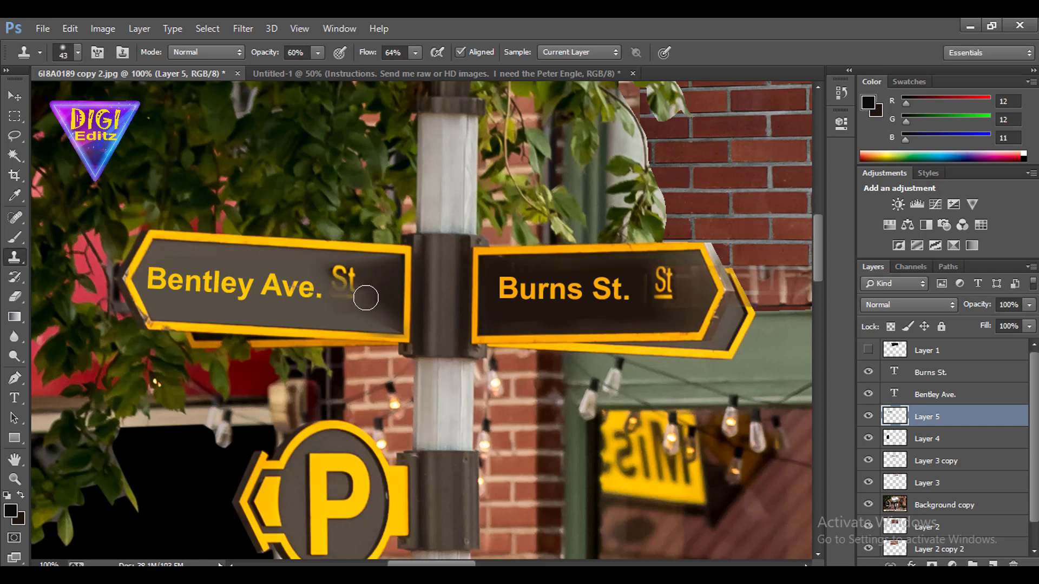
{"action": "mouse_move", "coordinate": [357, 287]}
{"action": "left_mouse_down"}
{"action": "mouse_move", "coordinate": [313, 272]}
{"action": "mouse_move", "coordinate": [336, 271]}
{"action": "left_mouse_up"}
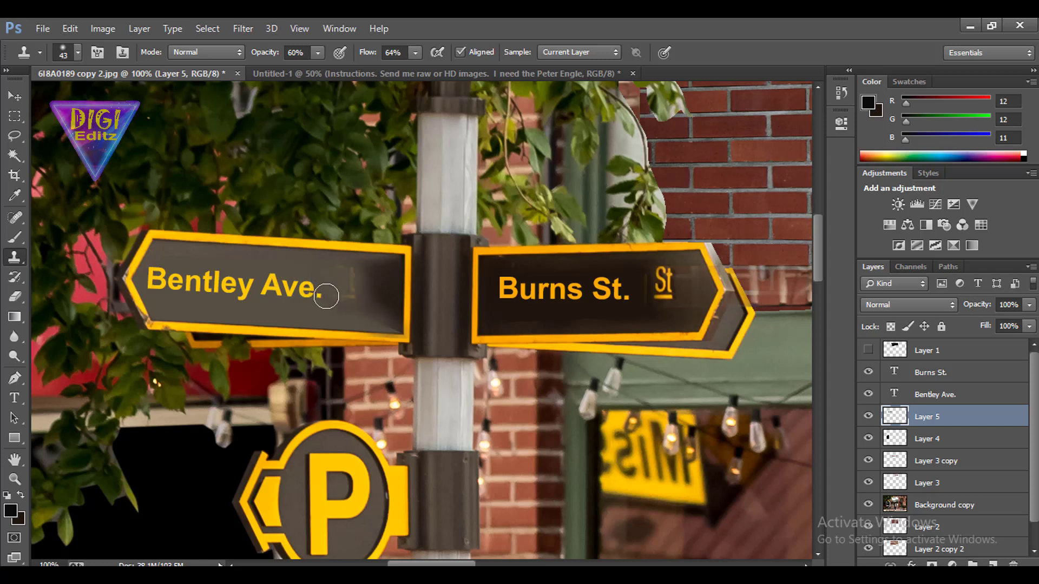
{"action": "left_click", "coordinate": [368, 275], "text": "alt"}
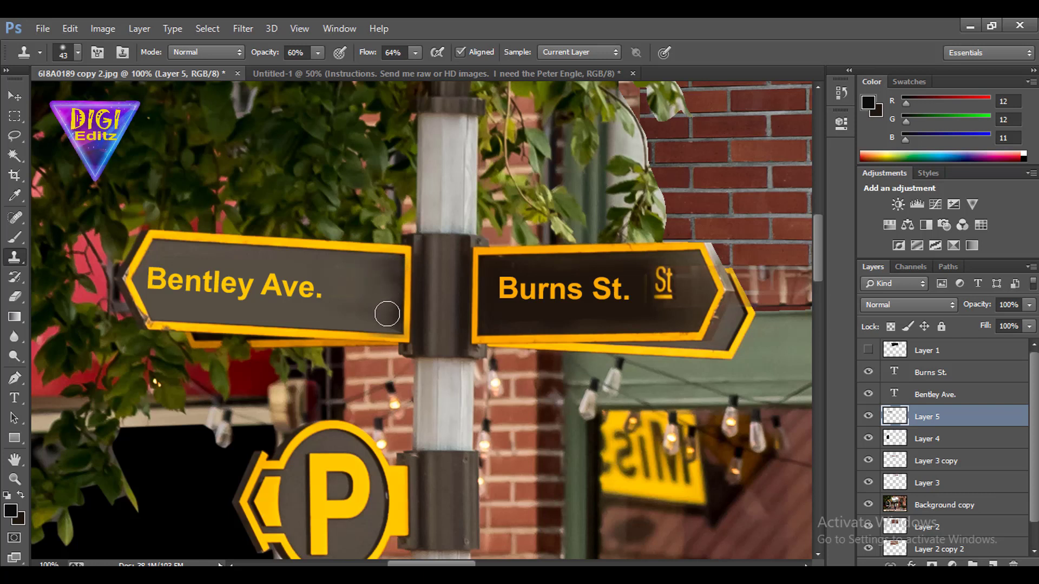
{"action": "left_click_drag", "start_coordinate": [389, 317], "coordinate": [390, 315]}
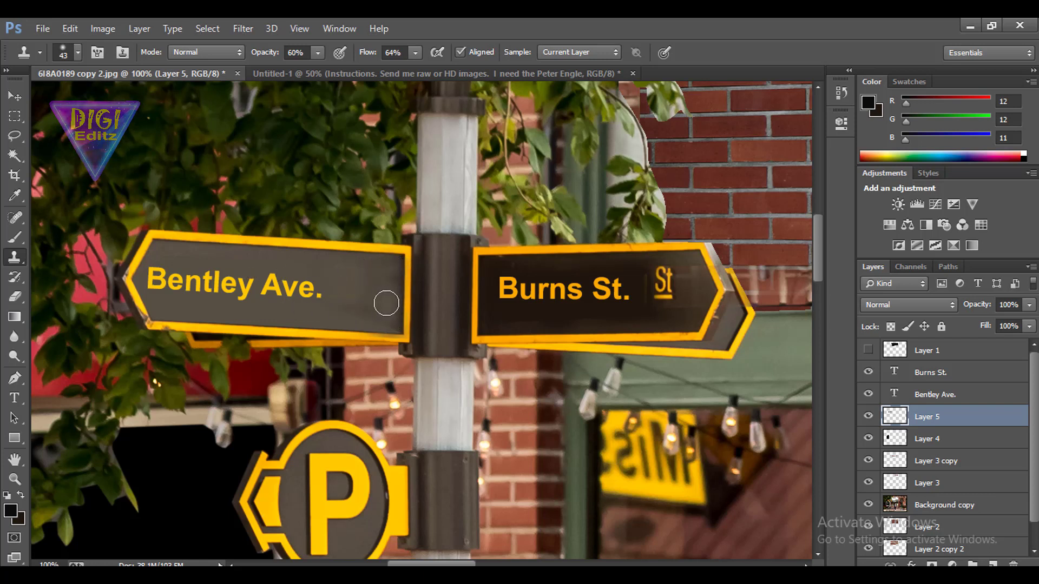
Scale the Bentley Ave. text layer up to about 122%.
{"action": "key", "text": "v"}
{"action": "right_click", "coordinate": [217, 293]}
{"action": "left_click", "coordinate": [222, 295]}
{"action": "key", "text": "ctrl+t"}
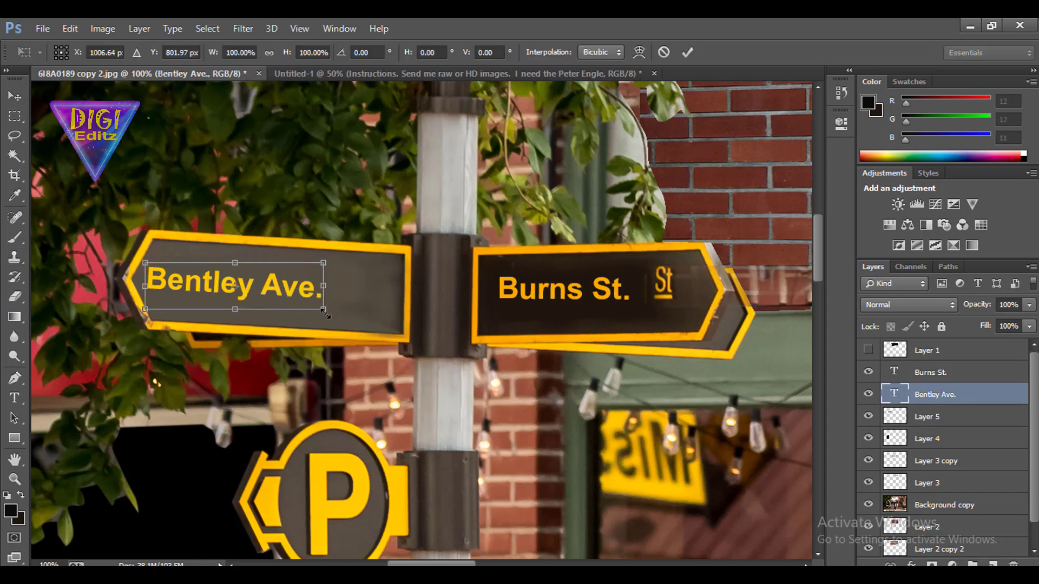
{"action": "mouse_move", "coordinate": [310, 299]}
{"action": "left_mouse_down"}
{"action": "mouse_move", "coordinate": [351, 309]}
{"action": "mouse_move", "coordinate": [345, 296]}
{"action": "left_mouse_up"}
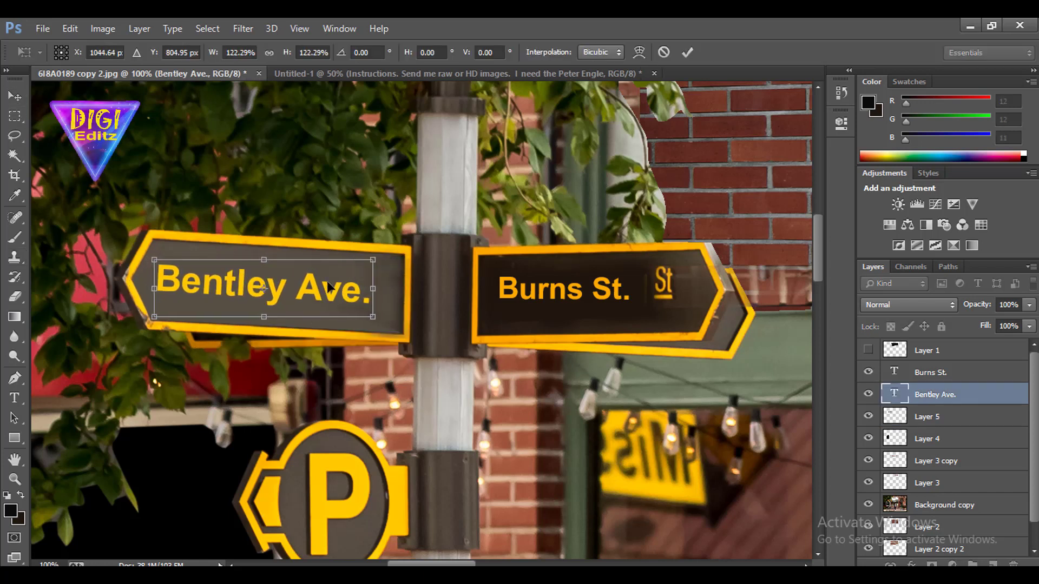
{"action": "key", "text": "Return"}
Clone away the leftover blemish on the sign using Layer 5.
{"action": "right_click", "coordinate": [540, 312]}
{"action": "left_click", "coordinate": [553, 323]}
{"action": "key", "text": "s"}
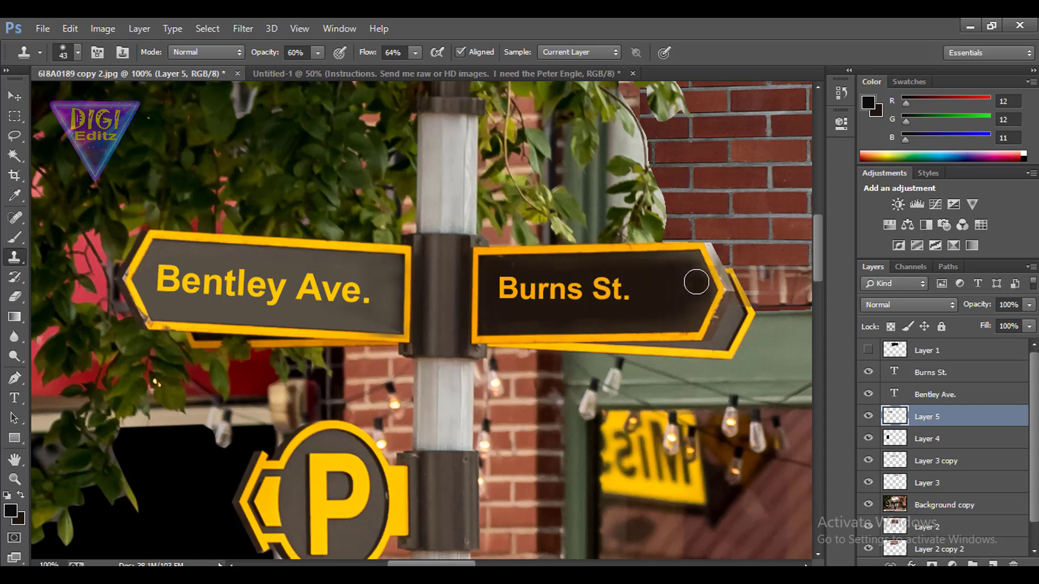
Scale the Burns St. text layer up to about 125%.
{"action": "key", "text": "v"}
{"action": "right_click", "coordinate": [508, 282]}
{"action": "left_click", "coordinate": [517, 296]}
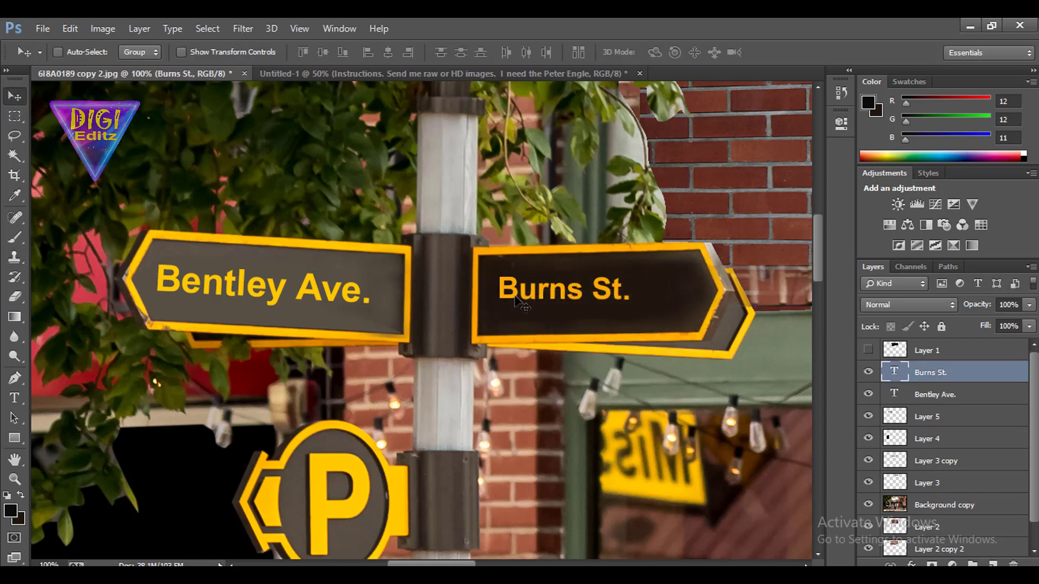
{"action": "key", "text": "ctrl+t"}
{"action": "left_click_drag", "start_coordinate": [630, 310], "coordinate": [683, 317]}
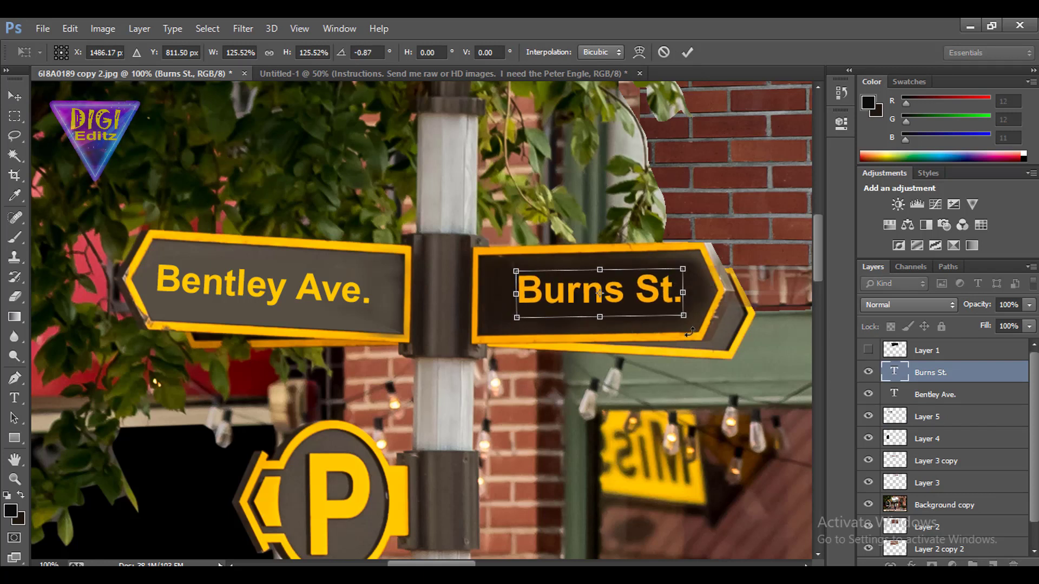
{"action": "key", "text": "Return"}
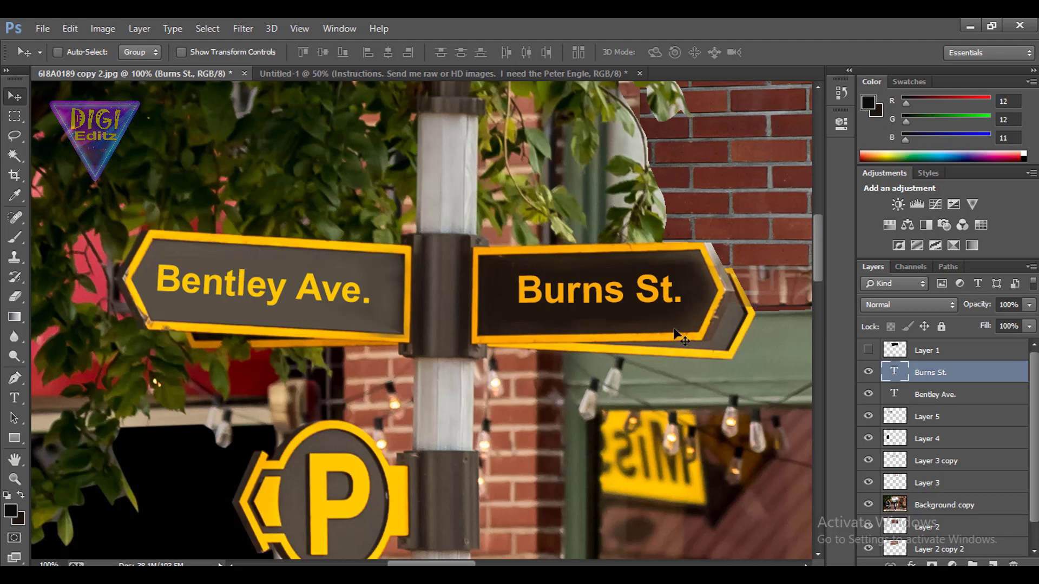
Go back to the 6I8A0189 storefront photo and zoom out to show the whole image.
{"action": "left_click", "coordinate": [512, 72]}
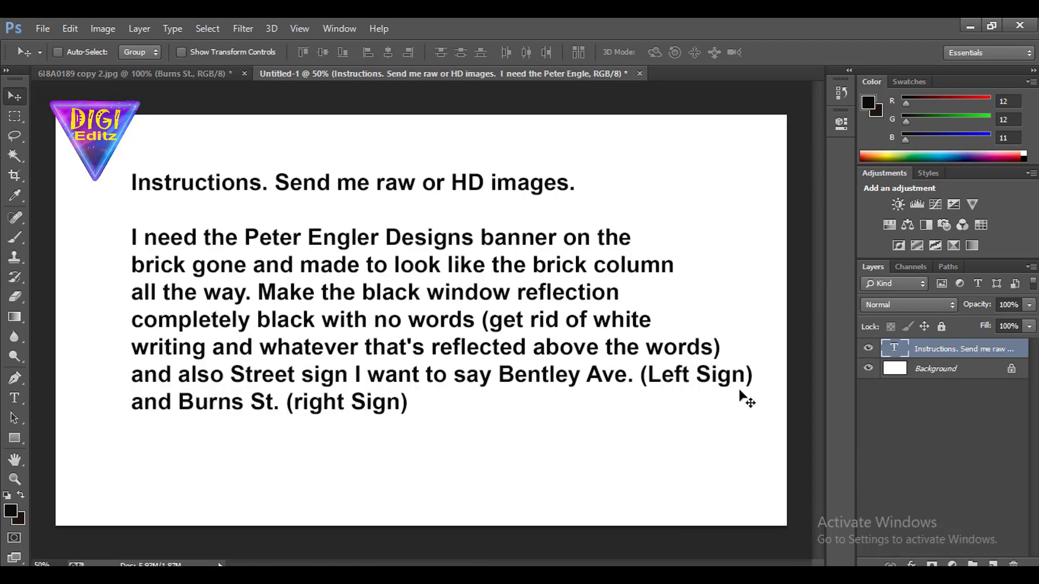
{"action": "left_click", "coordinate": [192, 73]}
{"action": "key", "text": "ctrl+minus"}
{"action": "key", "text": "ctrl+minus"}
{"action": "key", "text": "ctrl+minus"}
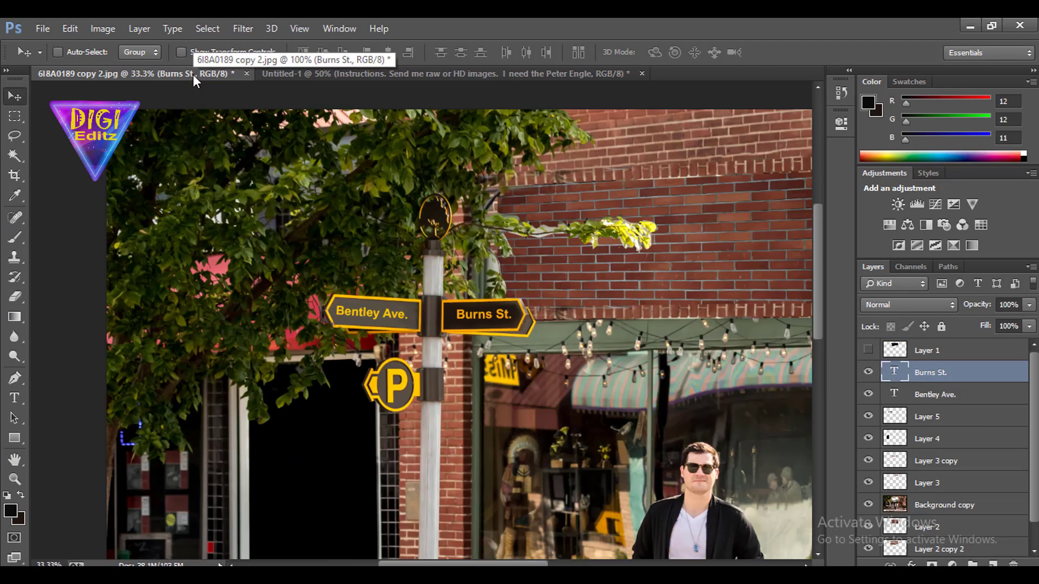
{"action": "key", "text": "ctrl+minus"}
{"action": "key", "text": "ctrl+minus"}
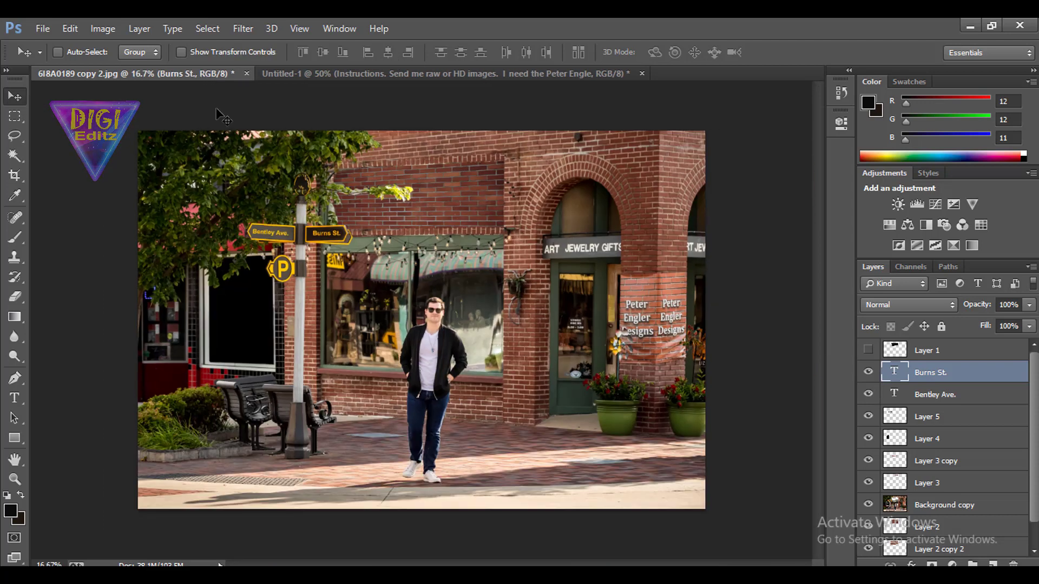